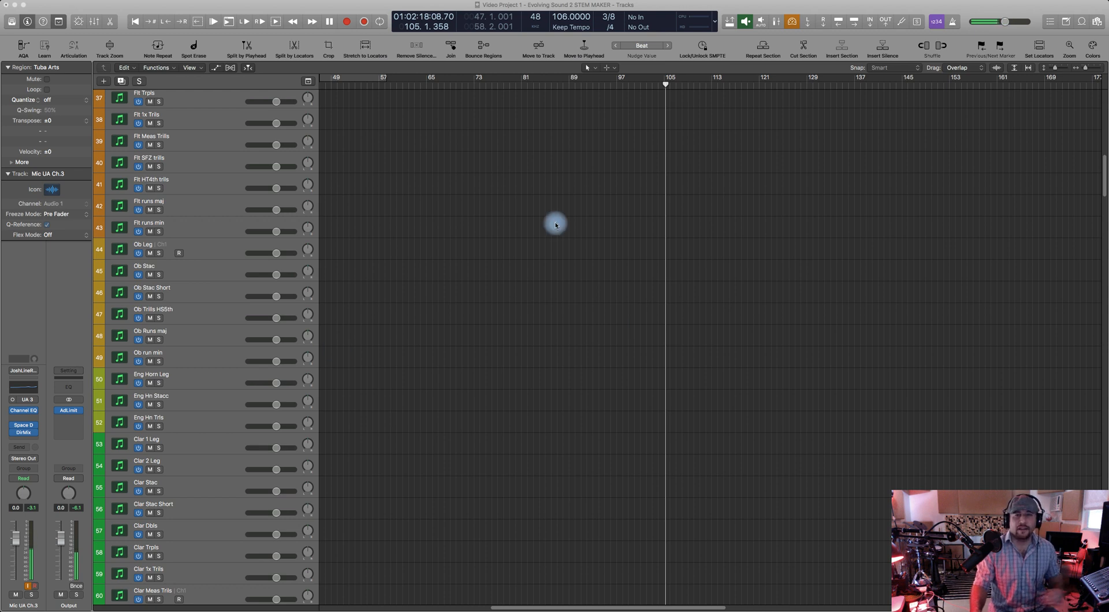
# Try to play the passage from bar 46, where the Tuba Arts regions on the choir tracks begin, and dismiss the alert
pyautogui.scroll(-5, 553, 264)
pyautogui.scroll(-9, 553, 265)
pyautogui.hscroll(-4, 553, 260)
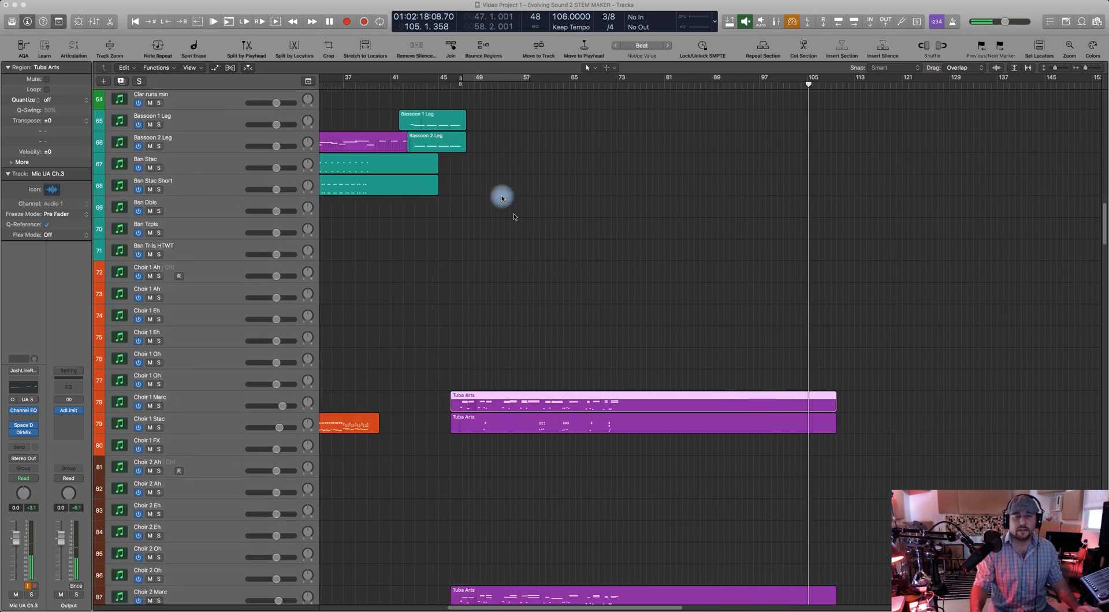
pyautogui.click(454, 87)
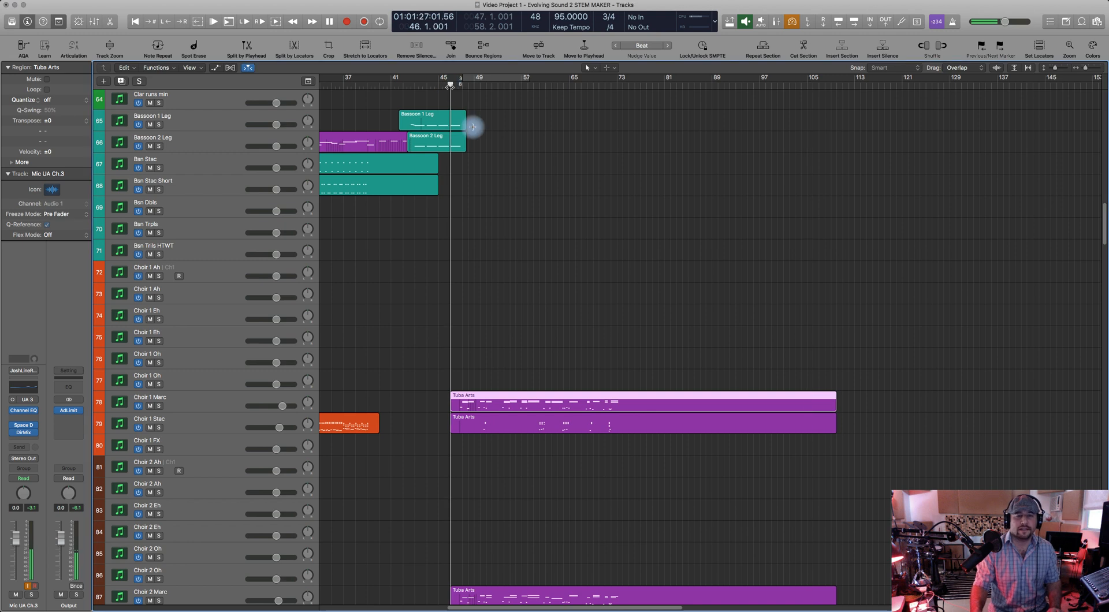
pyautogui.press('space')
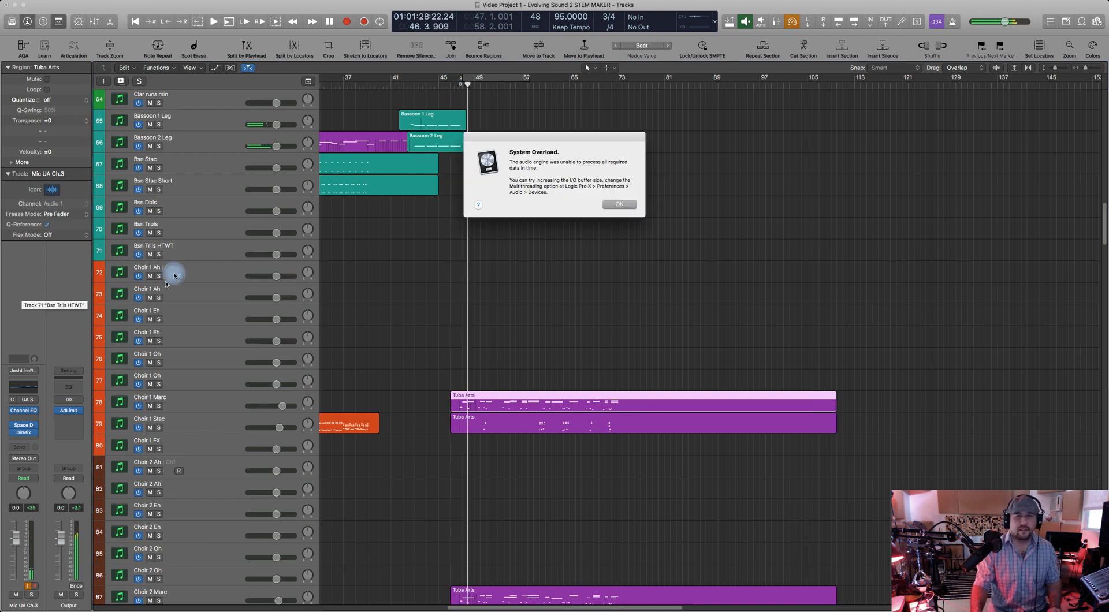
pyautogui.click(621, 204)
# Retry playback from bar 46, select the Tuba Arts region on Choir 1 Stac, and dismiss the System Overload alerts
pyautogui.click(459, 86)
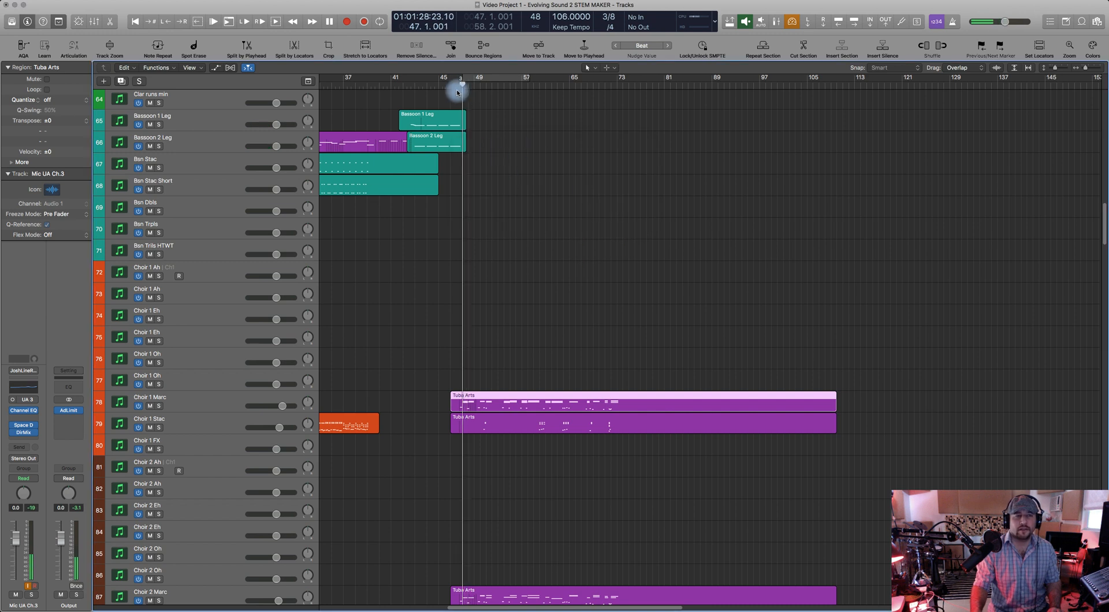
pyautogui.press('space')
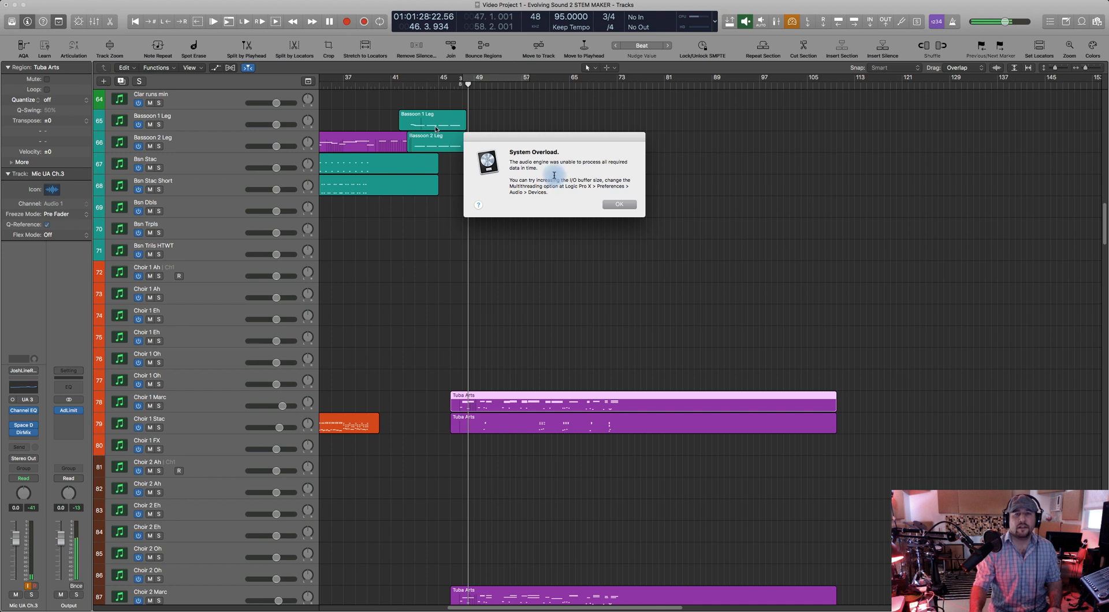
pyautogui.click(626, 207)
pyautogui.click(451, 85)
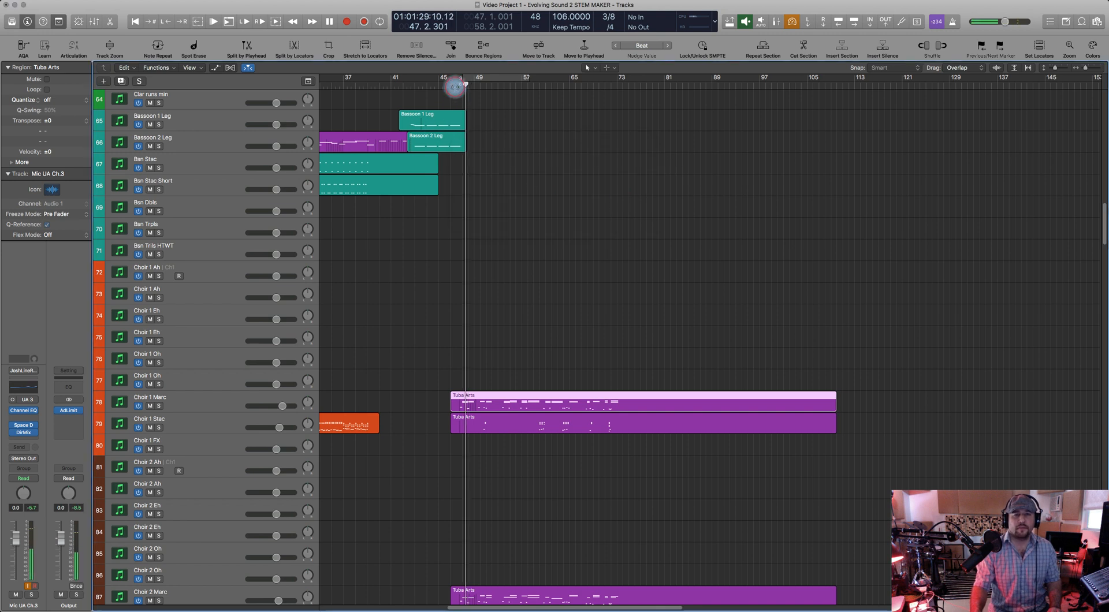
pyautogui.click(532, 417)
pyautogui.press('space')
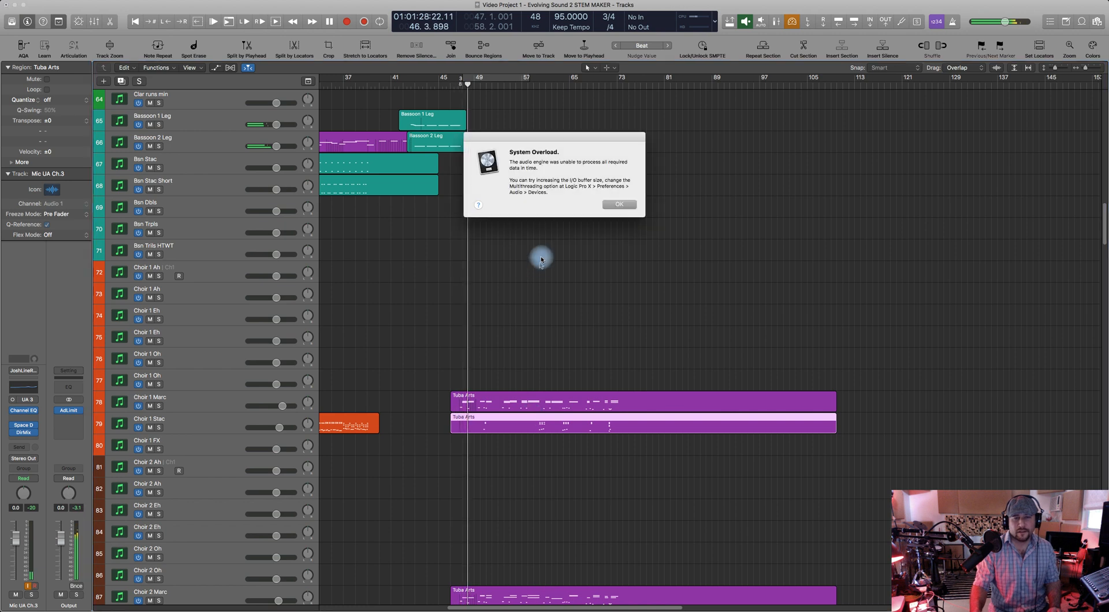
pyautogui.click(616, 202)
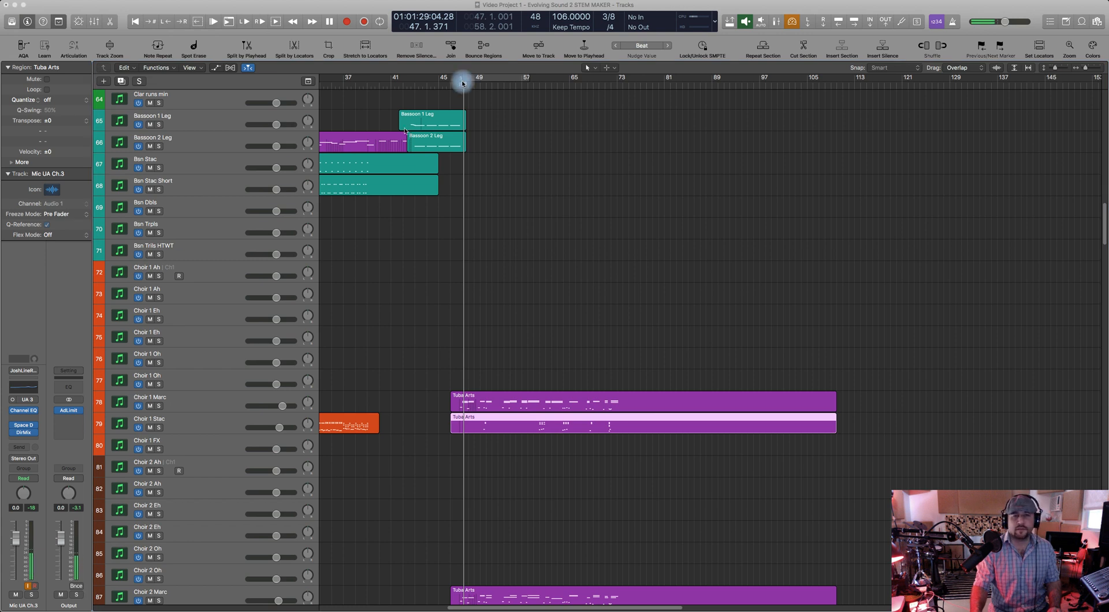
# Play back the choir passage from bar 46 to about bar 66 and stop
pyautogui.click(448, 84)
pyautogui.press('space')
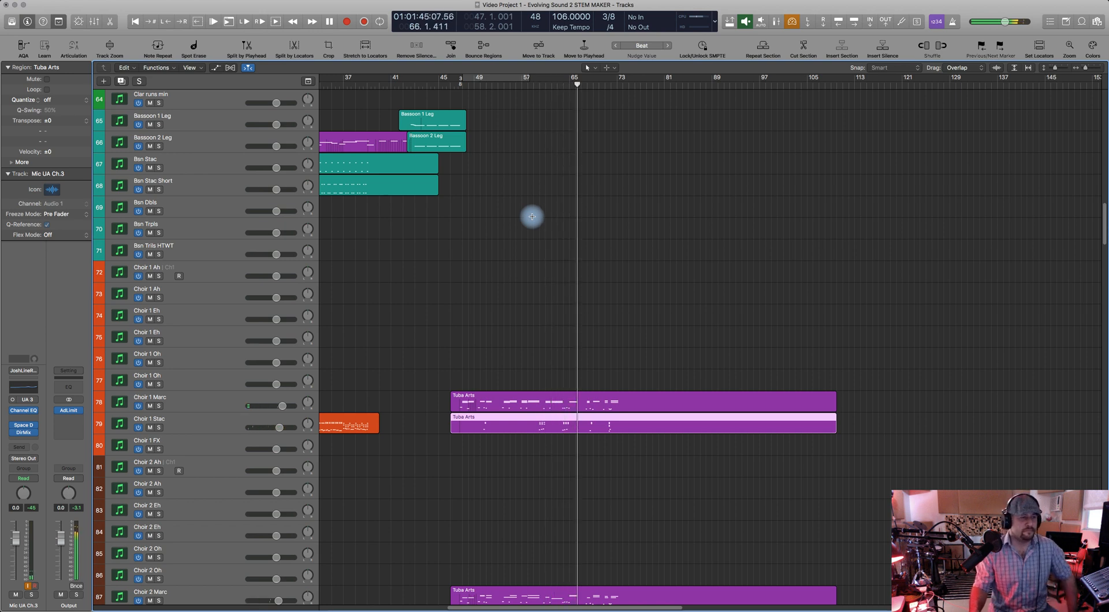
pyautogui.press('space')
# Select the Tuba Arts region on Choir 1 Marc and place the playhead at bar 46, beat 3
pyautogui.click(511, 396)
pyautogui.click(451, 84)
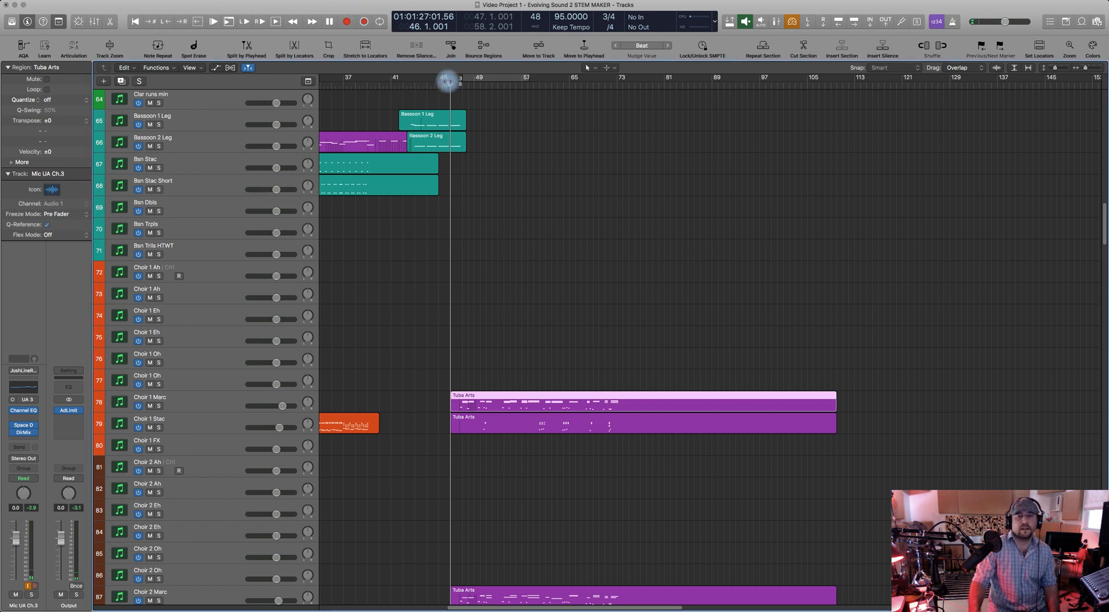
pyautogui.moveTo(450, 85); pyautogui.dragTo(455, 85)
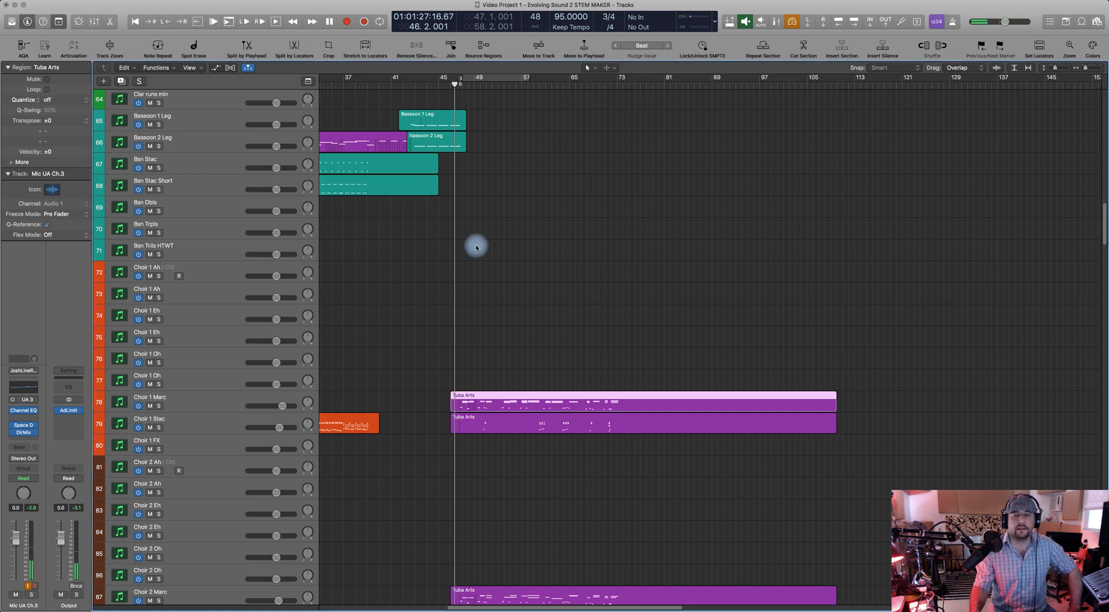
pyautogui.moveTo(454, 84); pyautogui.dragTo(458, 85)
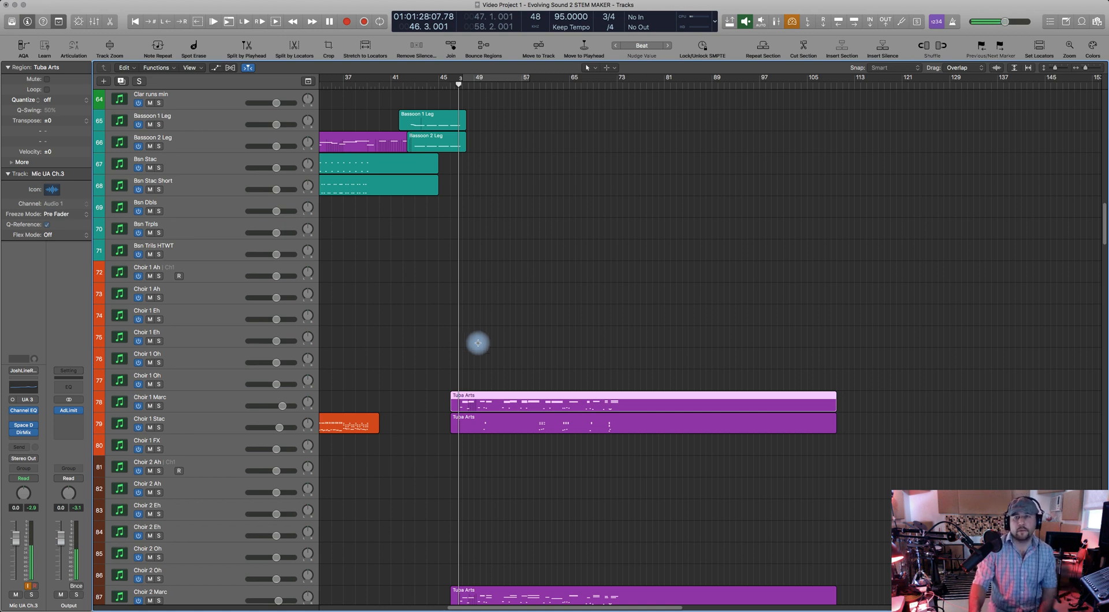
# Find the solo horn tracks below the choir tracks and select the Horn Solo Arts 4 region
pyautogui.scroll(-3, 508, 411)
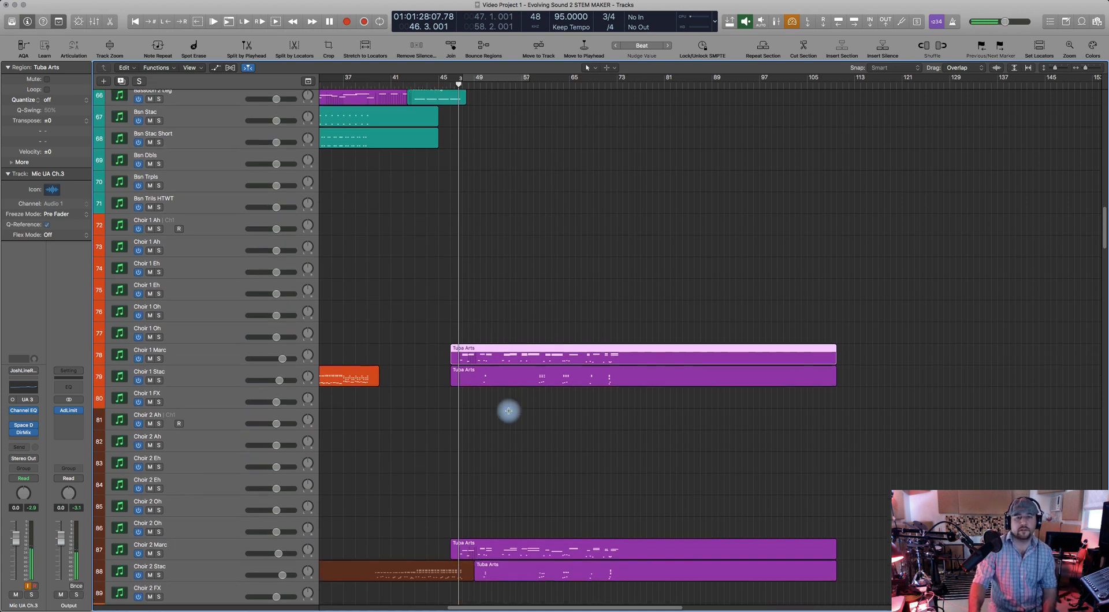
pyautogui.scroll(-10, 509, 411)
pyautogui.scroll(-8, 509, 410)
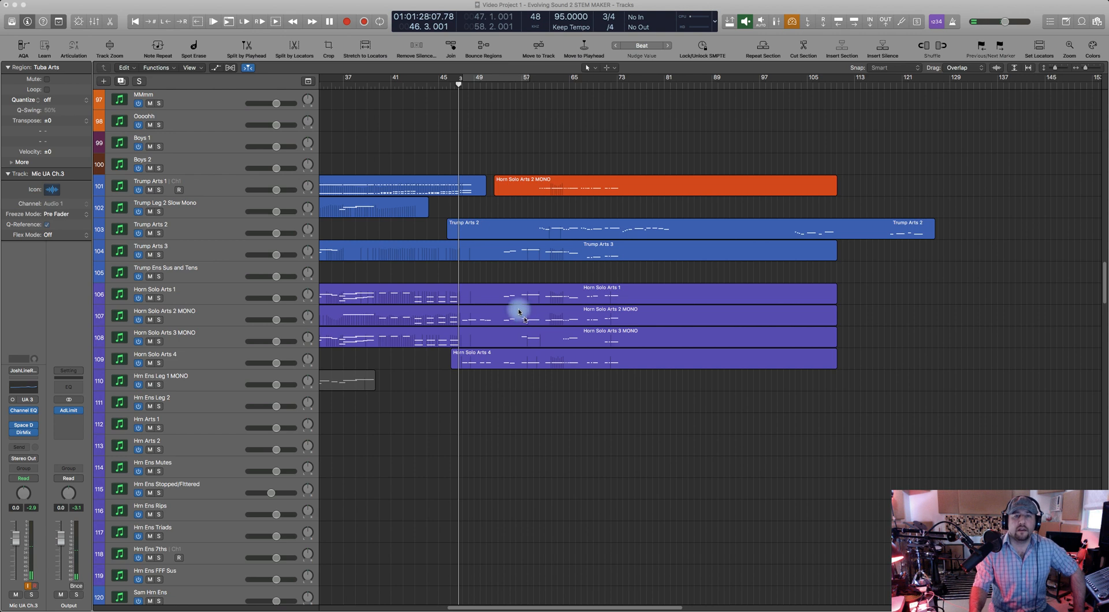
pyautogui.click(355, 8)
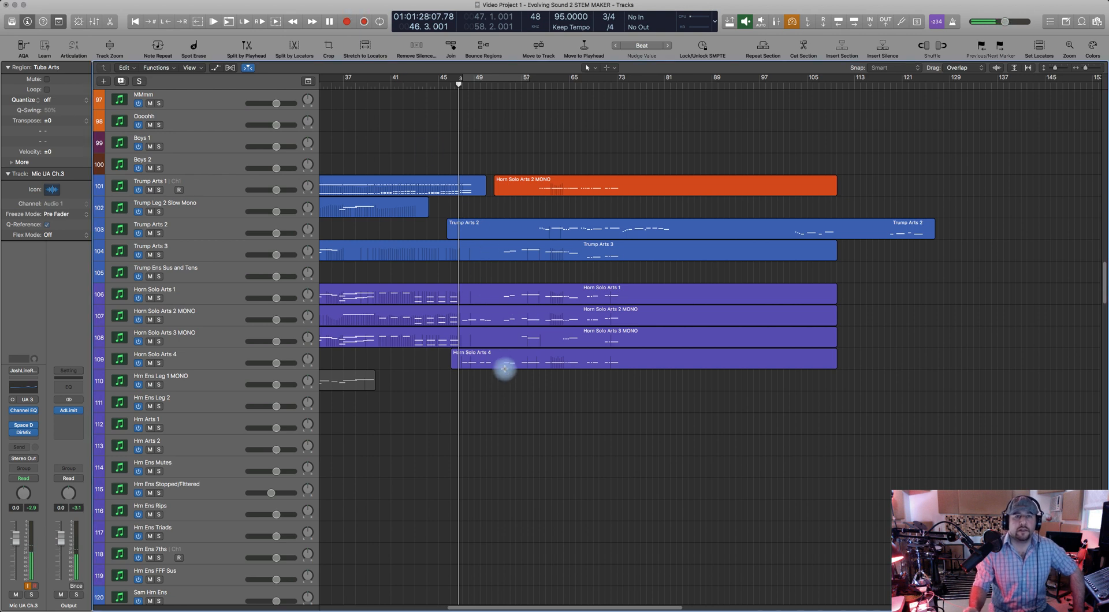
pyautogui.click(478, 358)
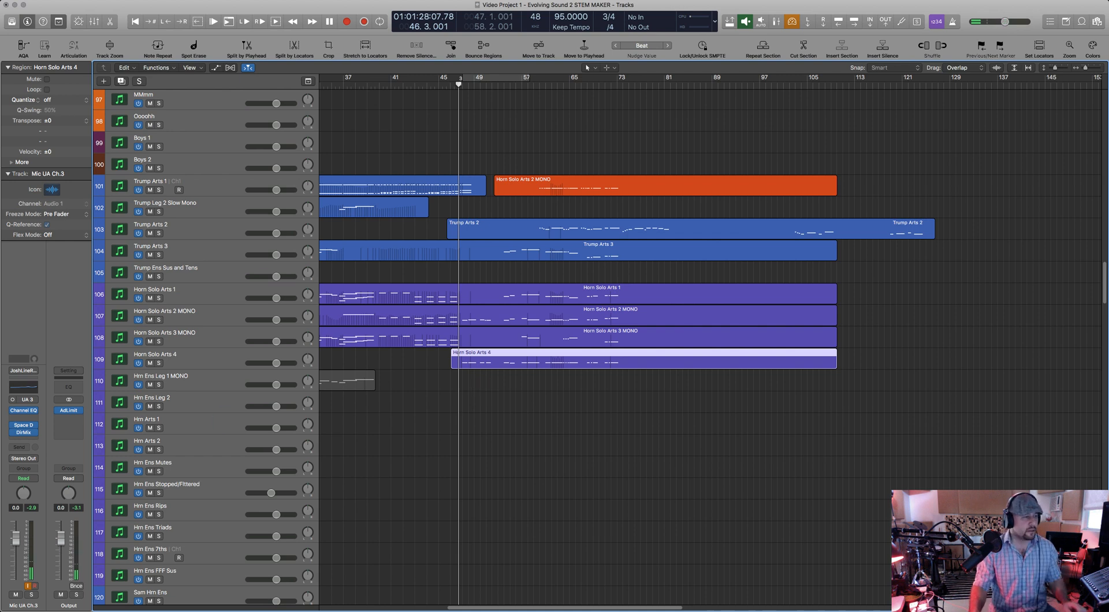
pyautogui.press('super+Tab')
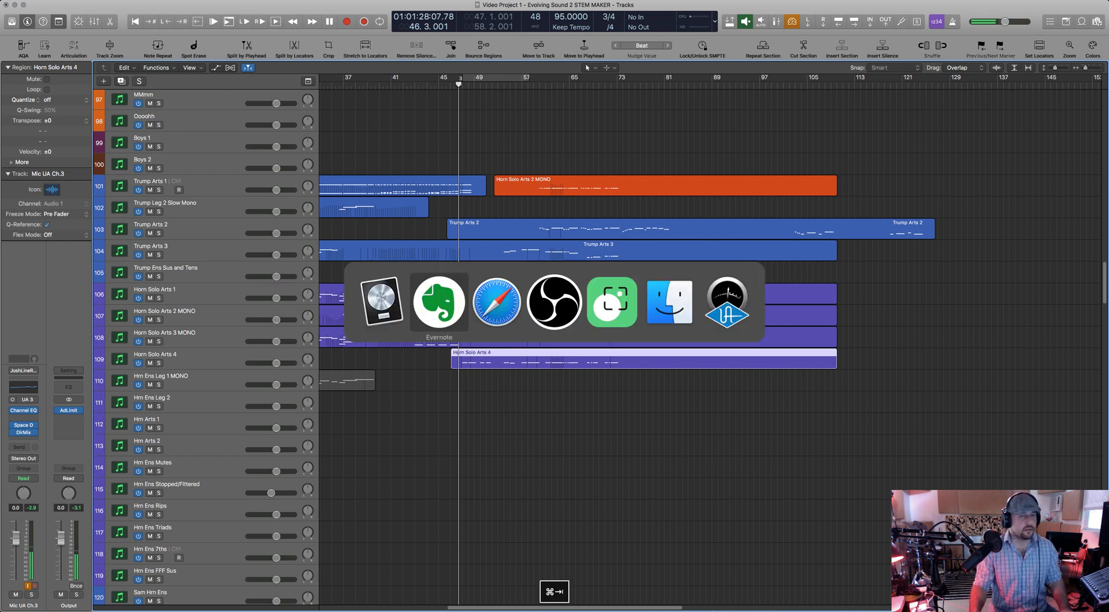
pyautogui.press('super+Tab')
pyautogui.press('super+Tab')
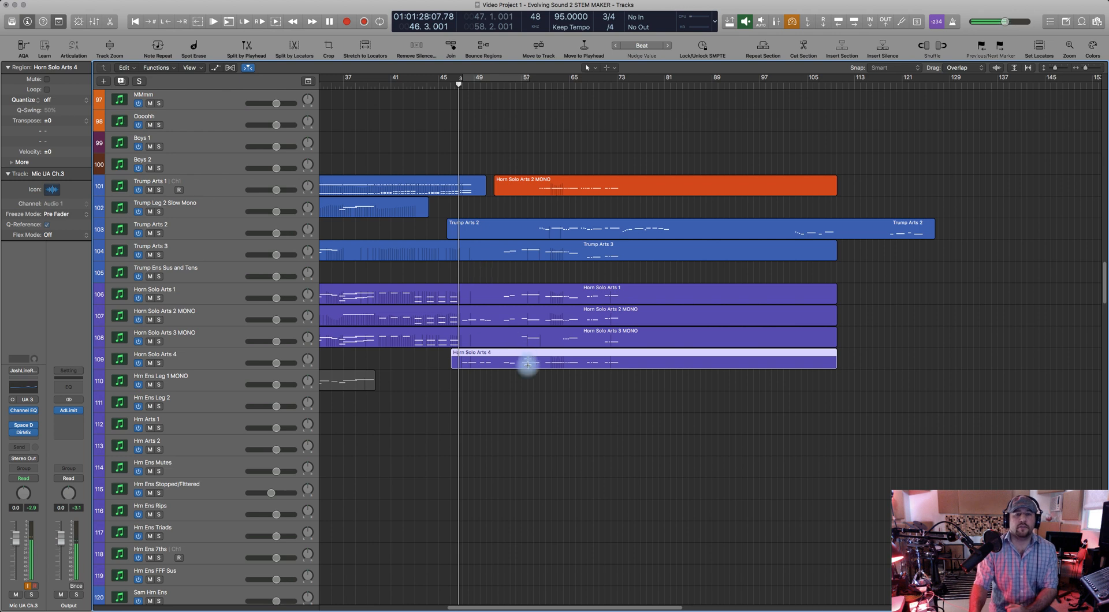
# Examine the brass parts by selecting the Trump Arts 2 region and the Horn Solo Arts 1 to 4 regions individually
pyautogui.click(492, 332)
pyautogui.click(491, 315)
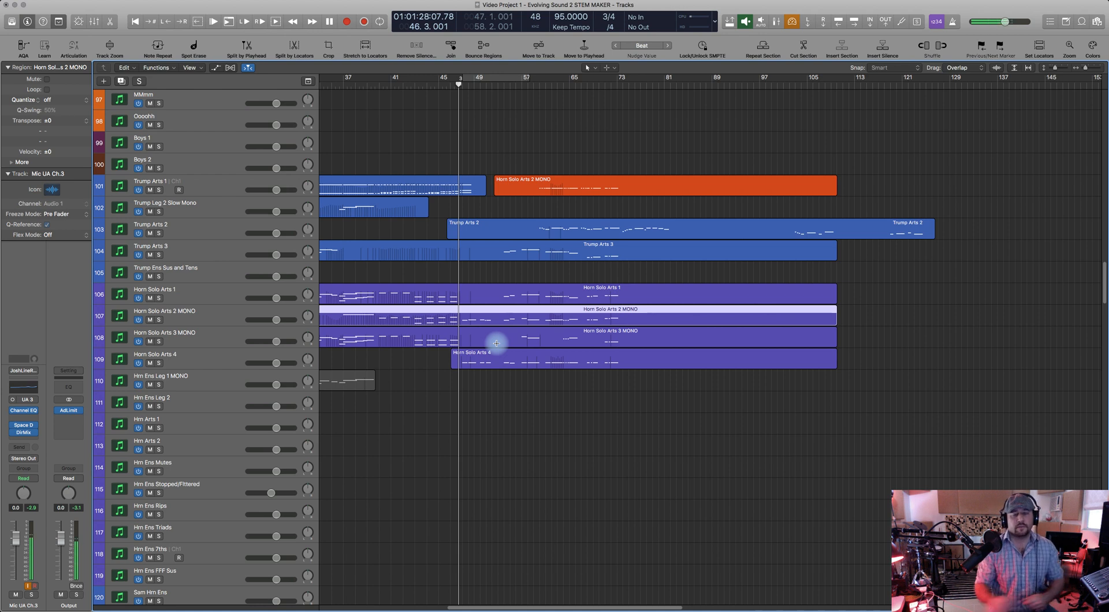
pyautogui.click(503, 228)
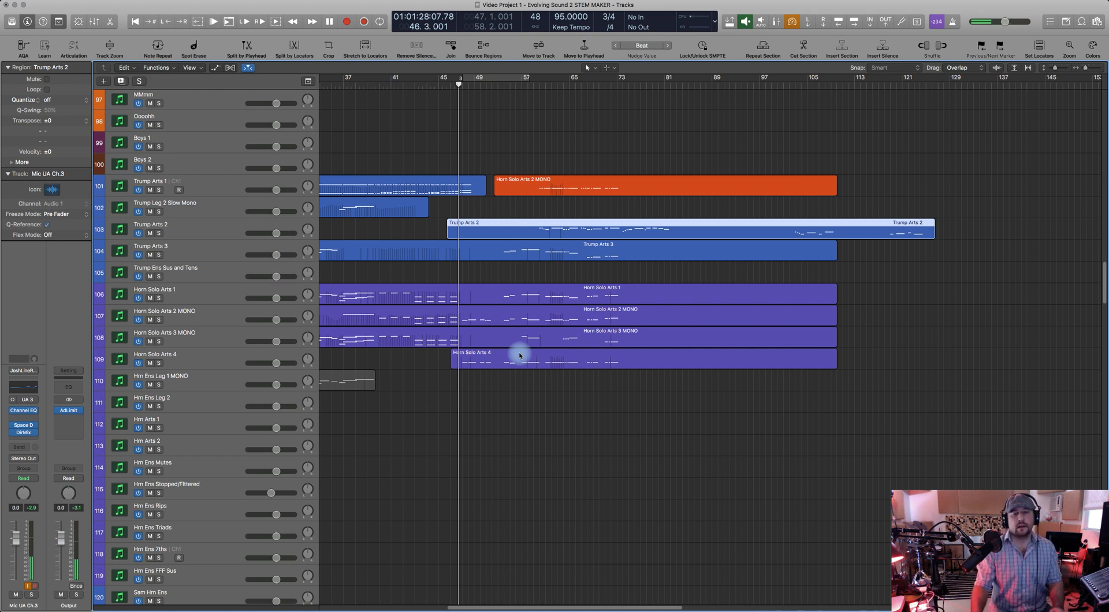
pyautogui.click(502, 334)
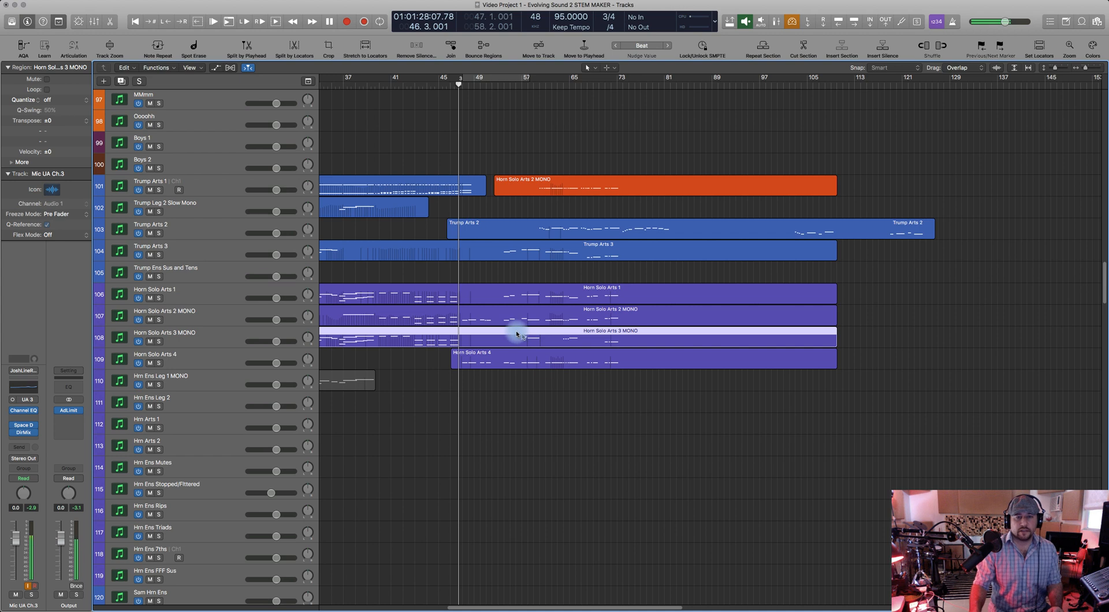
pyautogui.click(496, 312)
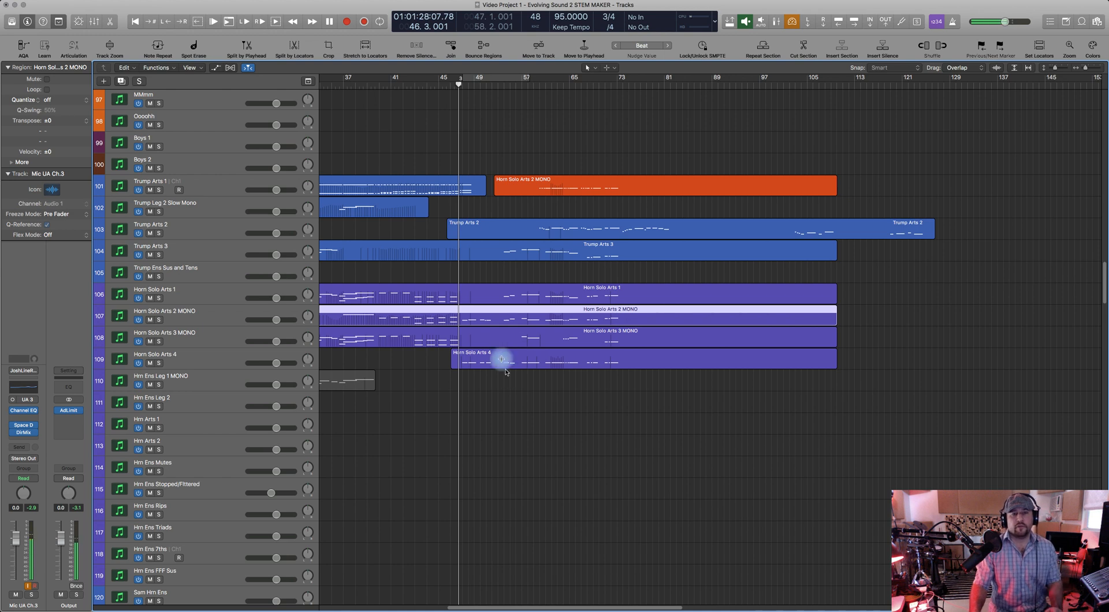
pyautogui.click(485, 296)
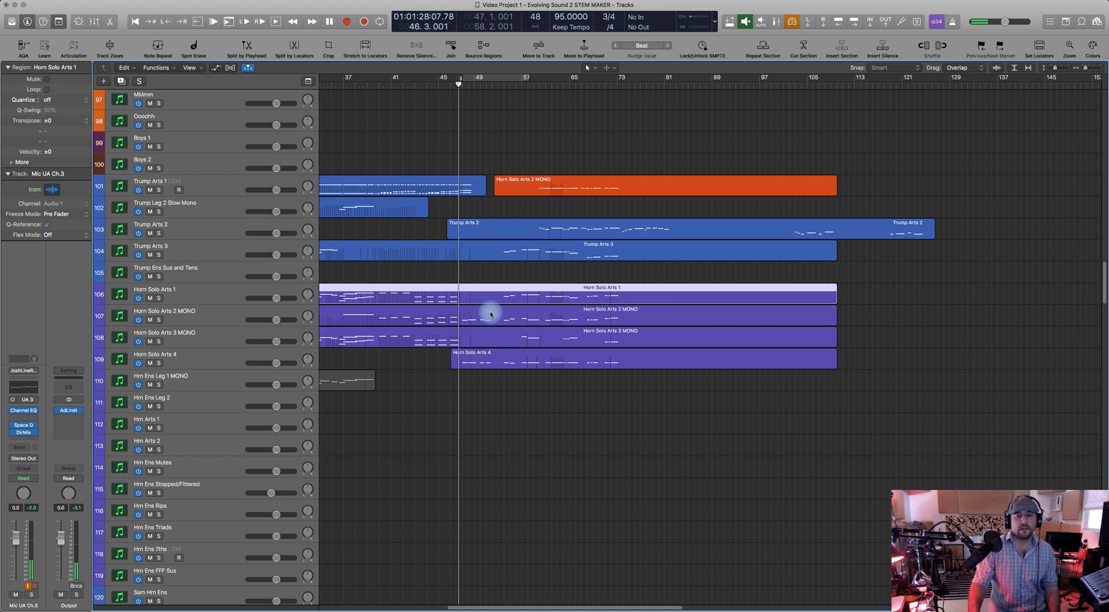
pyautogui.click(489, 312)
pyautogui.click(492, 357)
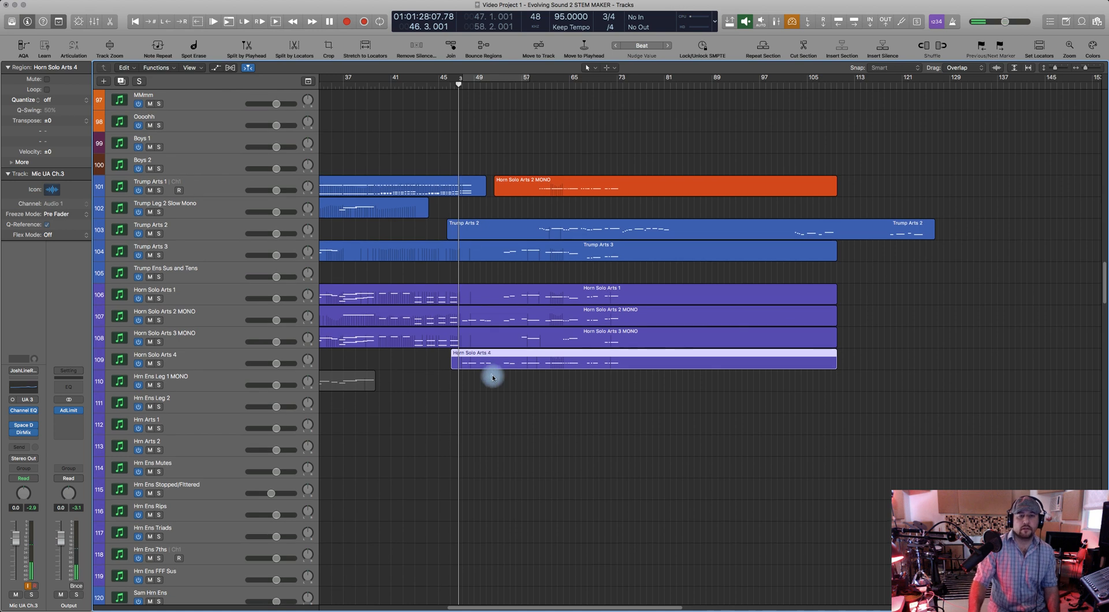
# Select the Choir 2 Marc track and open its Tuba Arts region in the Piano Roll
pyautogui.scroll(-2, 494, 385)
pyautogui.scroll(-6, 495, 386)
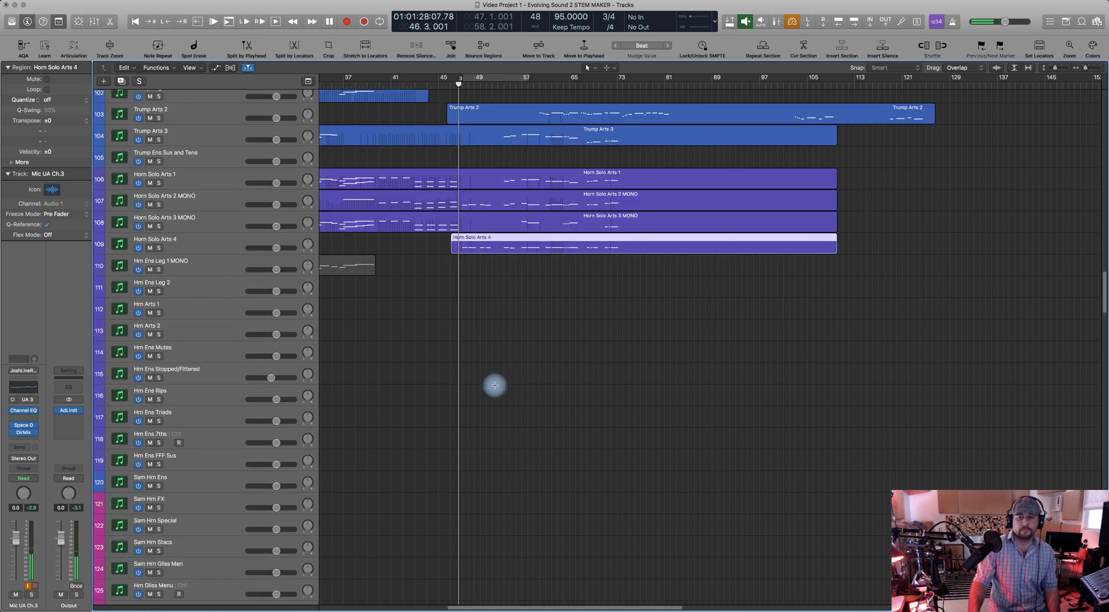
pyautogui.scroll(10, 495, 386)
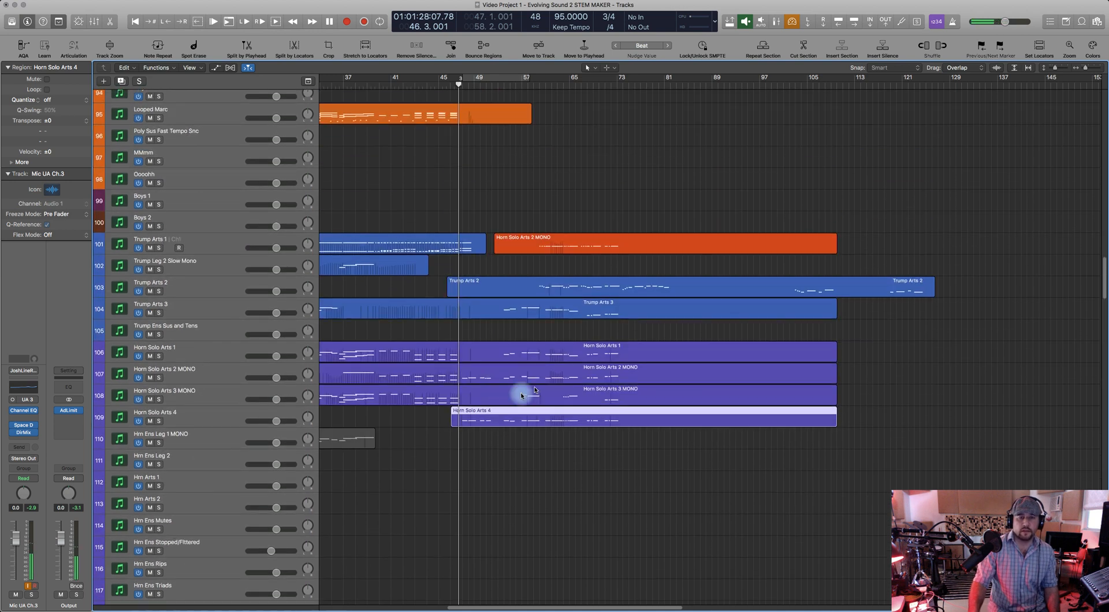
pyautogui.scroll(1, 506, 343)
pyautogui.scroll(15, 509, 334)
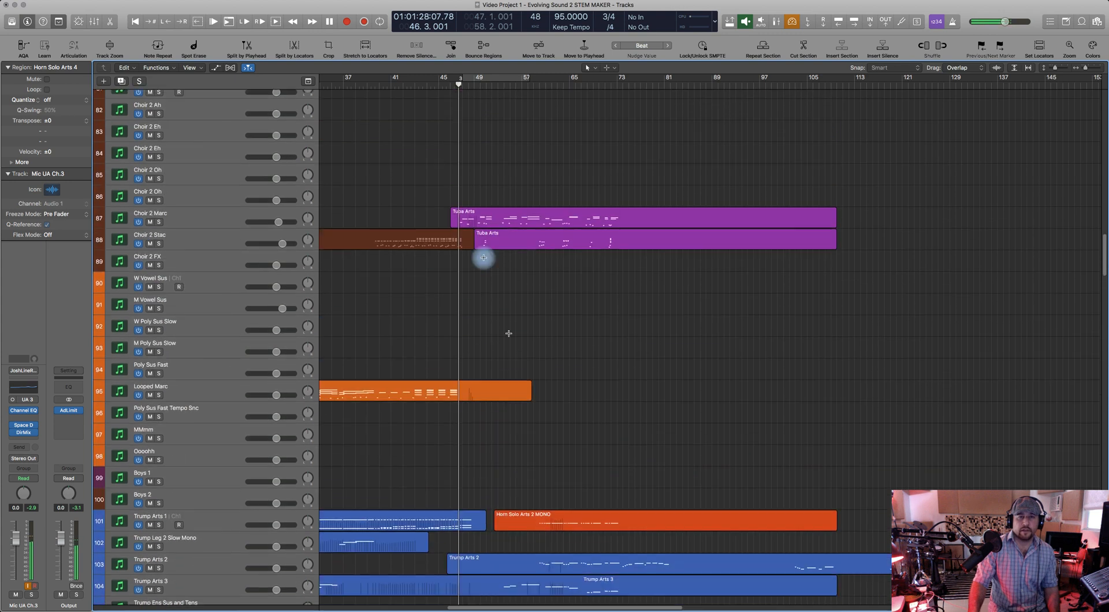
pyautogui.click(202, 216)
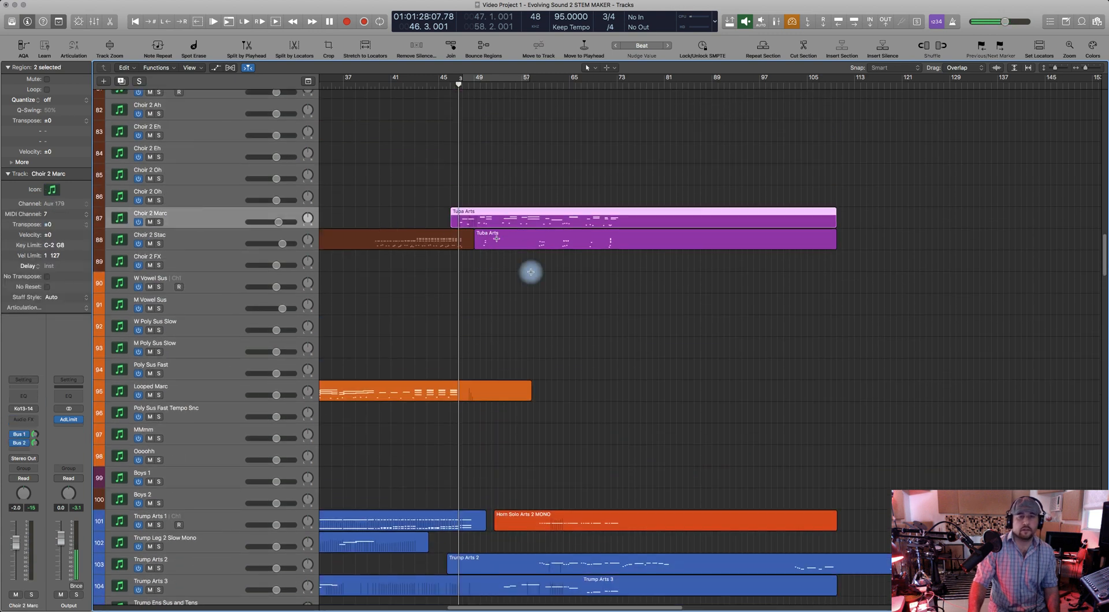
pyautogui.doubleClick(512, 209)
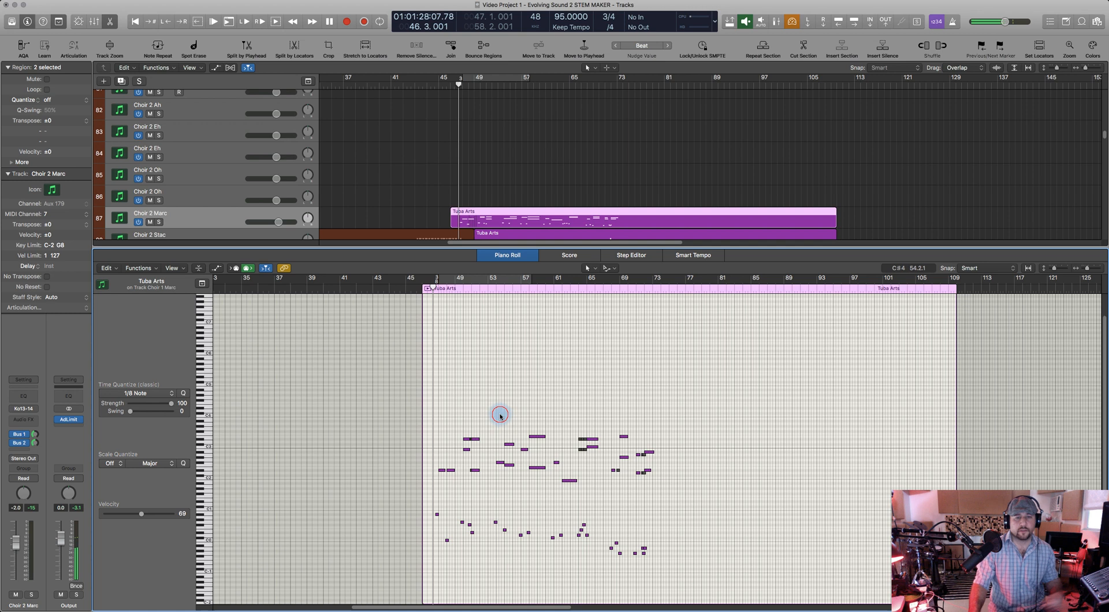
# Enlarge the Choir 2 Marc notes horizontally in the Piano Roll and set the playhead to bar 47
pyautogui.press('super+Right')
pyautogui.press('super+Right')
pyautogui.press('super+Right')
pyautogui.press('super+Right')
pyautogui.press('super+Right')
pyautogui.press('super+Right')
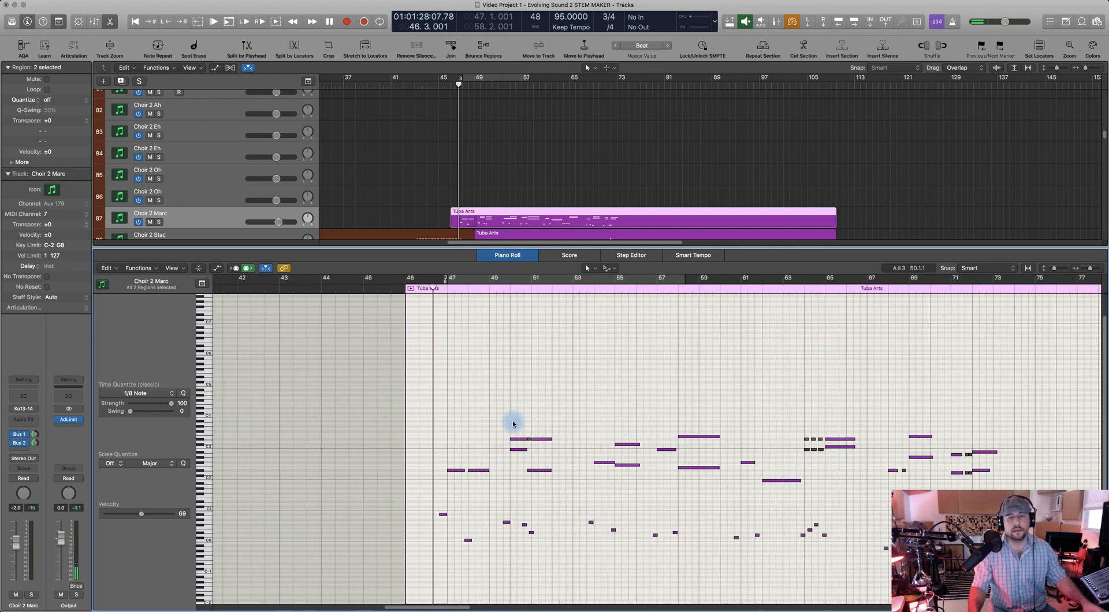
pyautogui.hscroll(5, 540, 439)
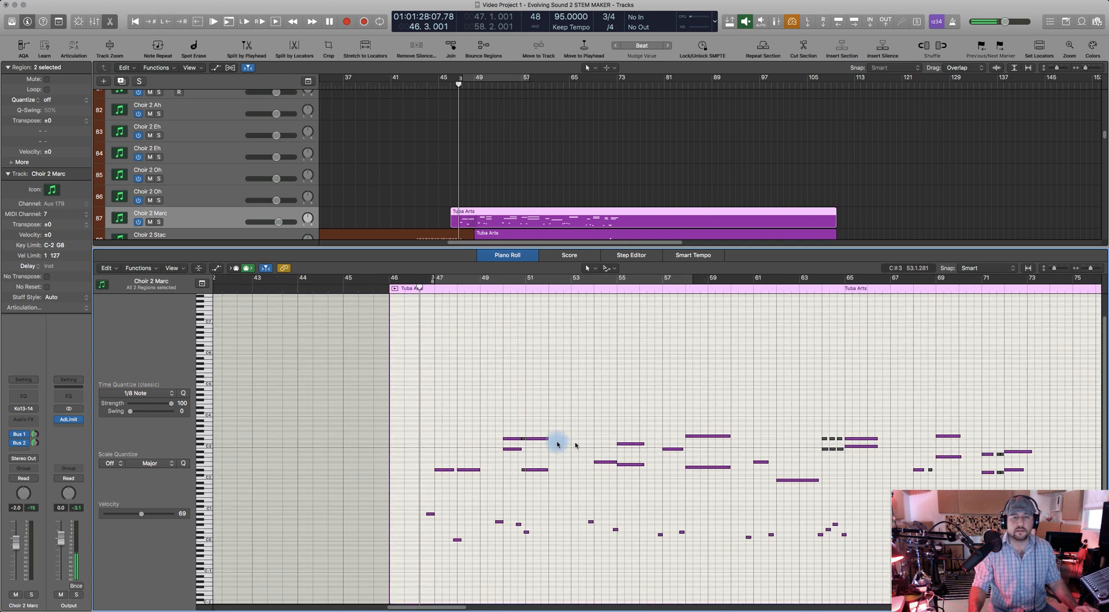
pyautogui.click(339, 287)
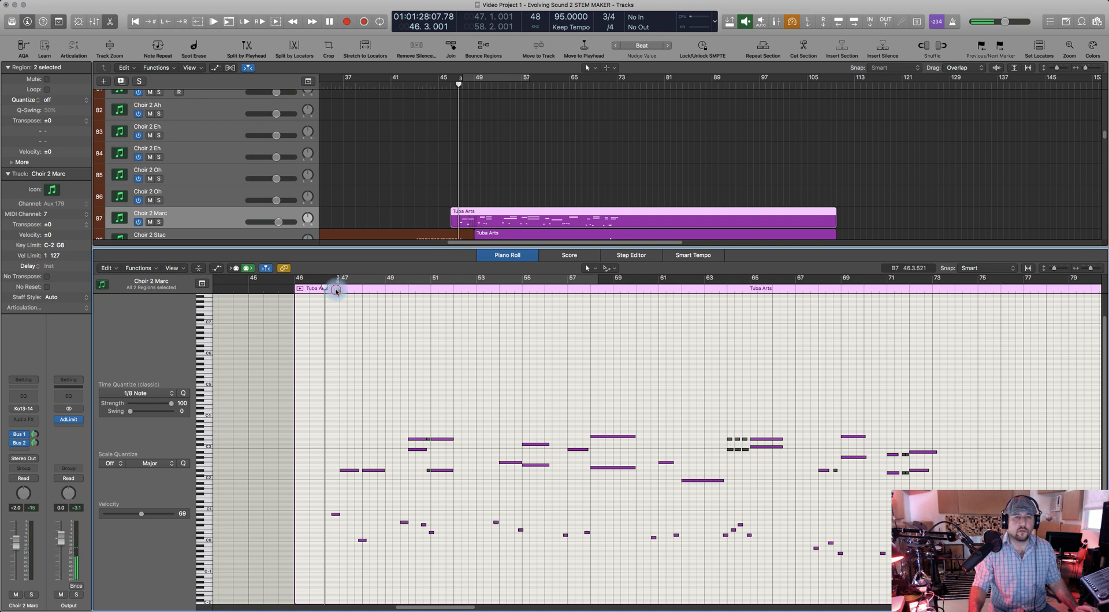
# Add the Choir 1 Marc Tuba Arts region to the Piano Roll selection and move the playhead back to 46.3.321
pyautogui.scroll(8, 567, 184)
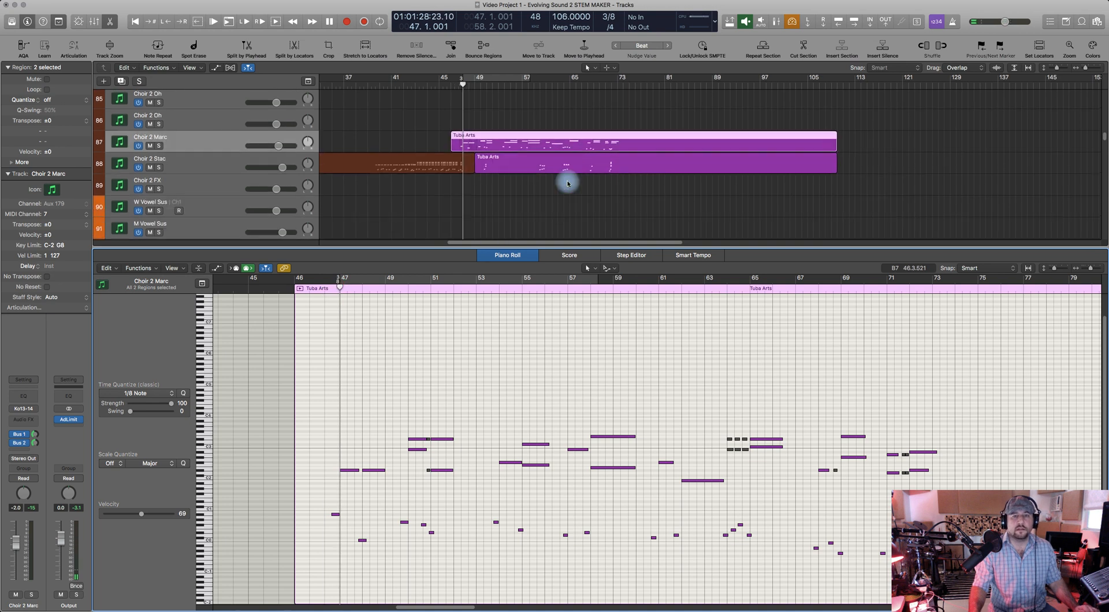
pyautogui.keyDown('shift'); pyautogui.click(528, 175); pyautogui.keyUp('shift')
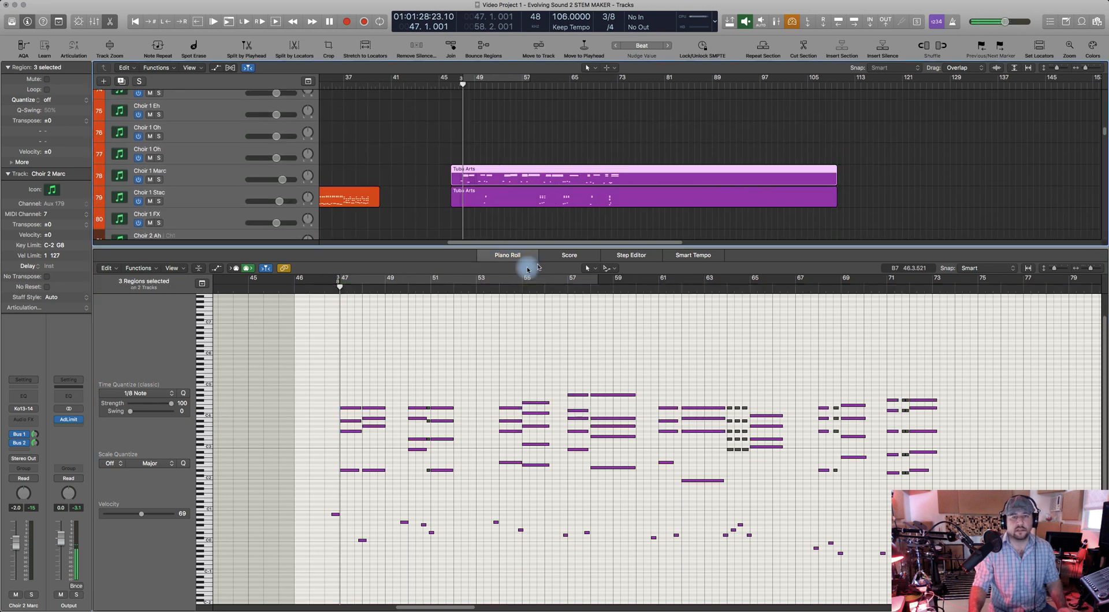
pyautogui.moveTo(341, 292); pyautogui.dragTo(330, 289)
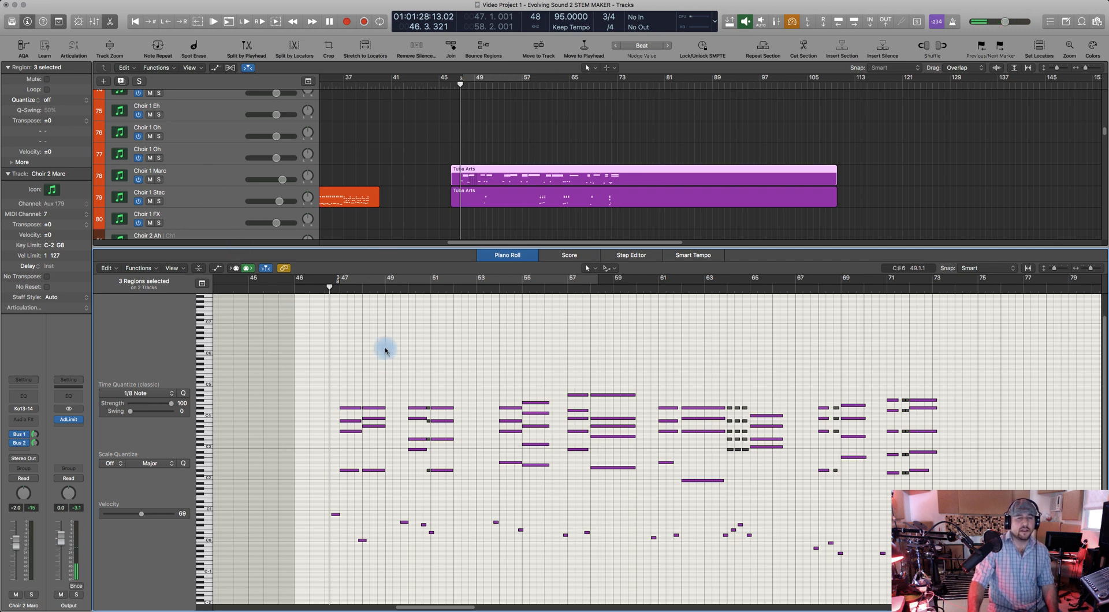
# Set the playhead to bar 47, add the Choir 1 Stac Tuba Arts region to the Piano Roll selection and enlarge the notes horizontally
pyautogui.click(332, 290)
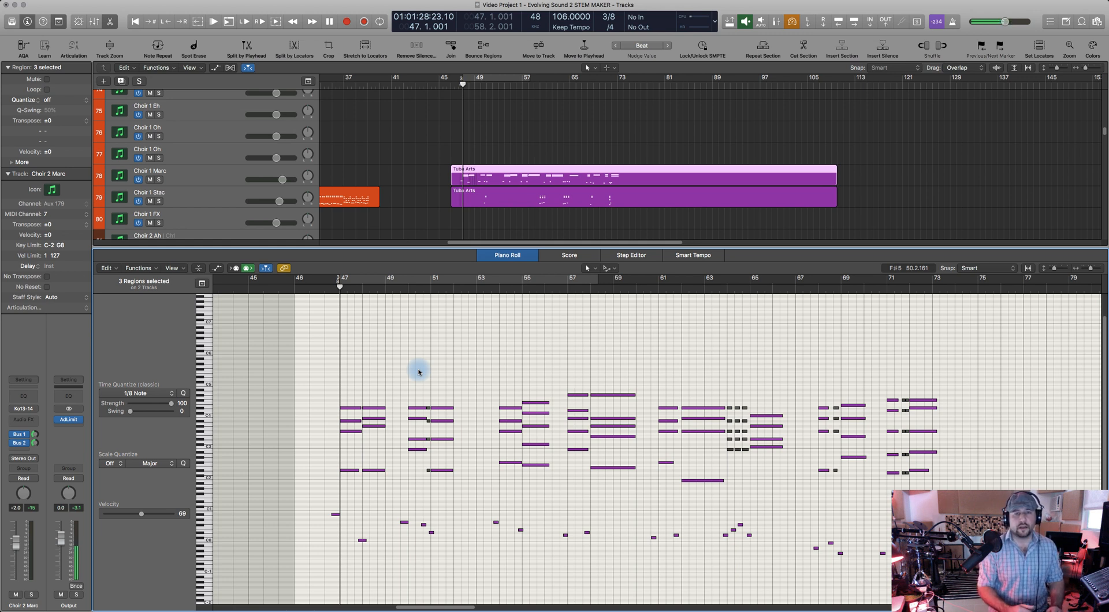
pyautogui.keyDown('shift'); pyautogui.click(472, 193); pyautogui.keyUp('shift')
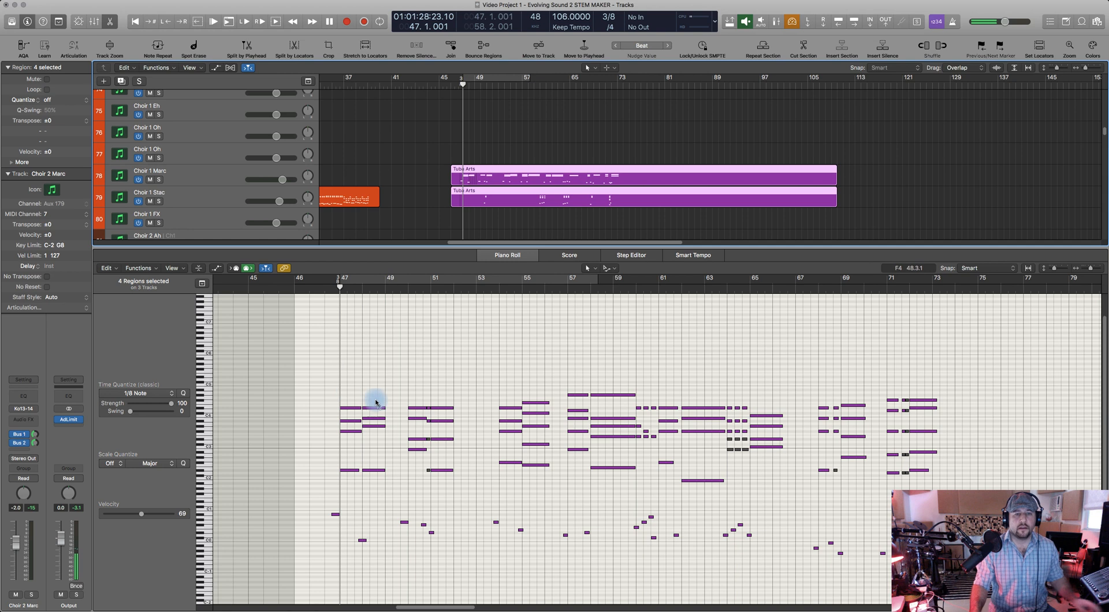
pyautogui.press('super+Right')
pyautogui.press('super+Right')
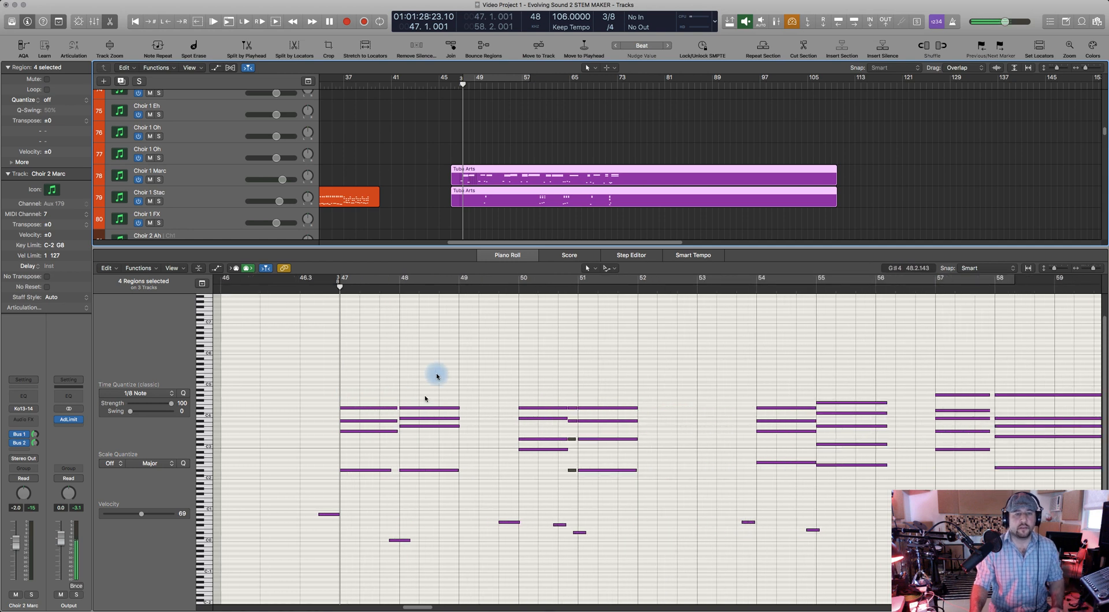
# Solo the selected choir regions, play their opening chords from around bar 47 twice, and turn solo off
pyautogui.click(442, 294)
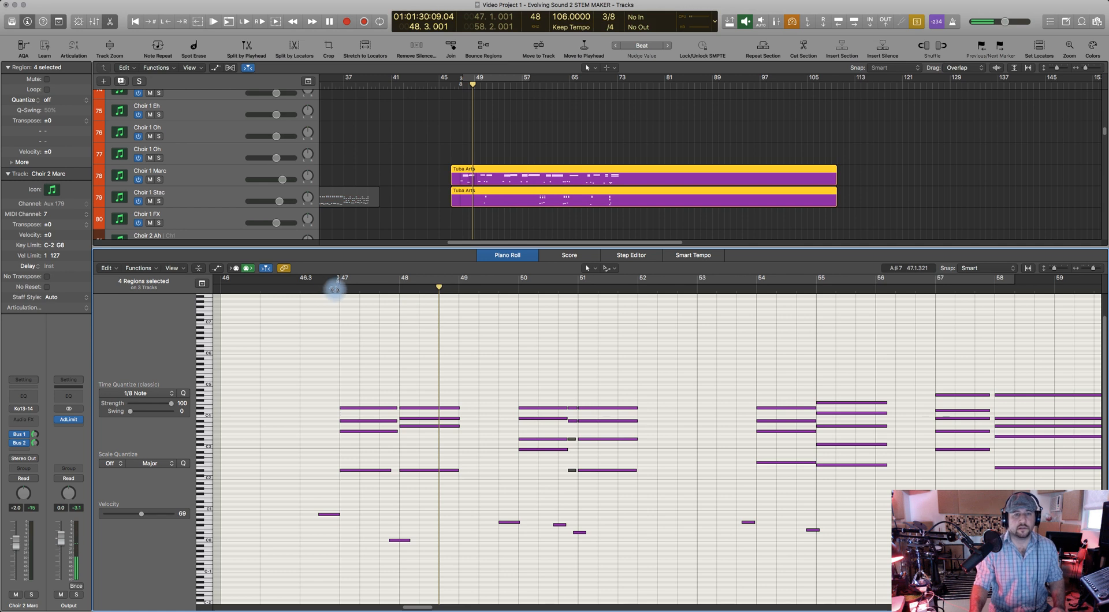
pyautogui.click(339, 294)
pyautogui.press('space')
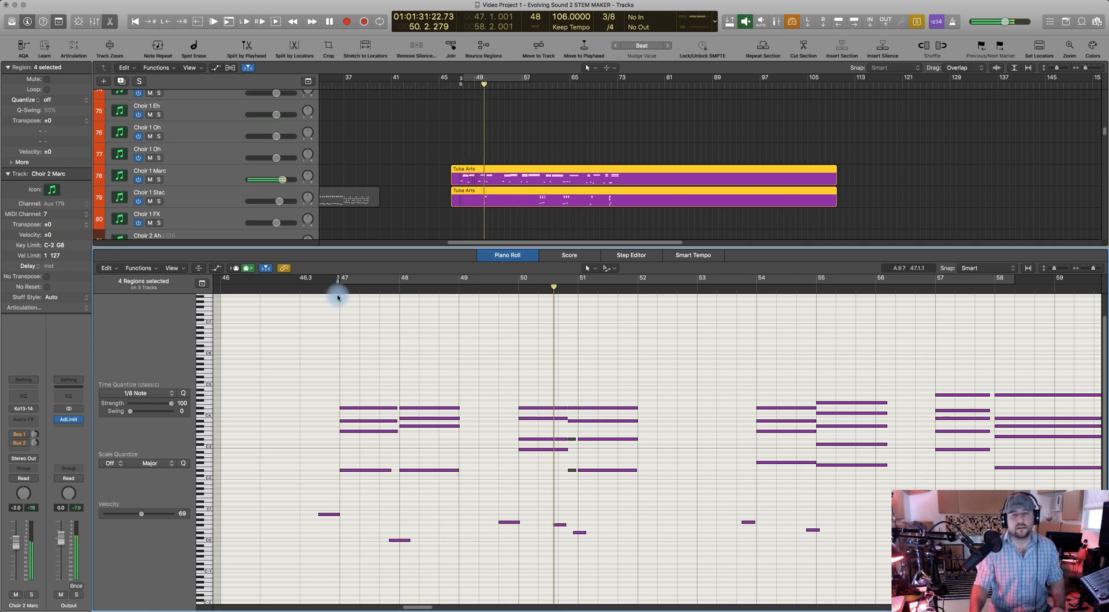
pyautogui.press('space')
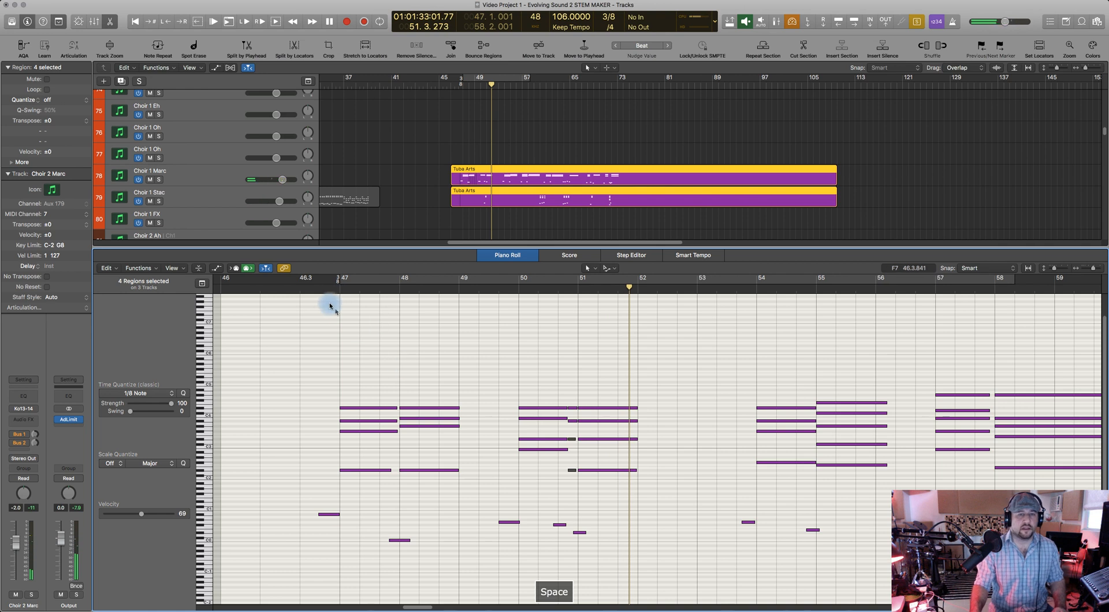
pyautogui.click(322, 292)
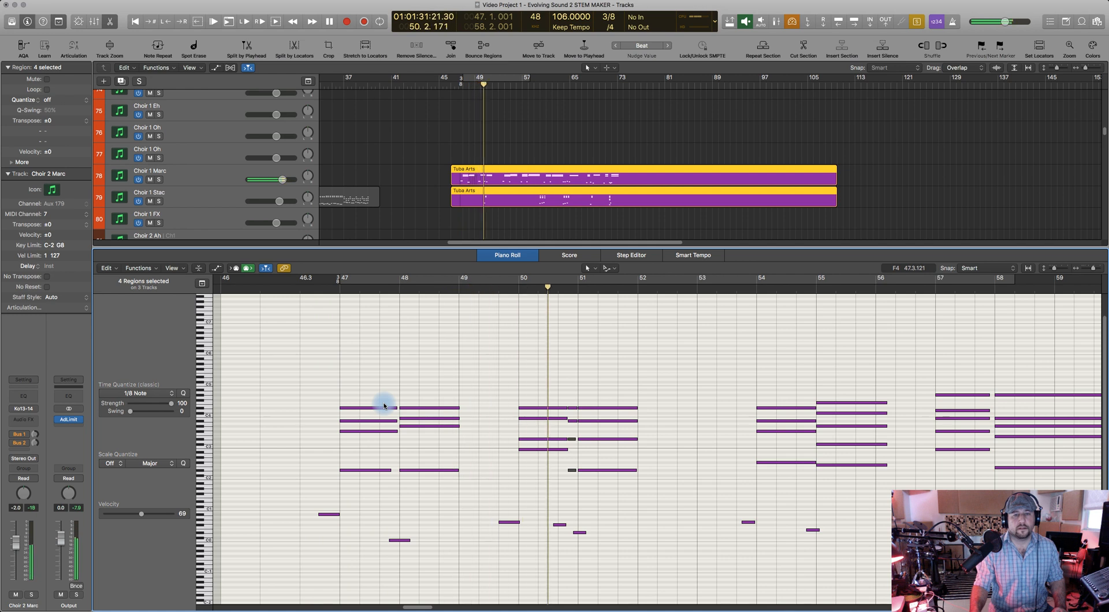
pyautogui.press('space')
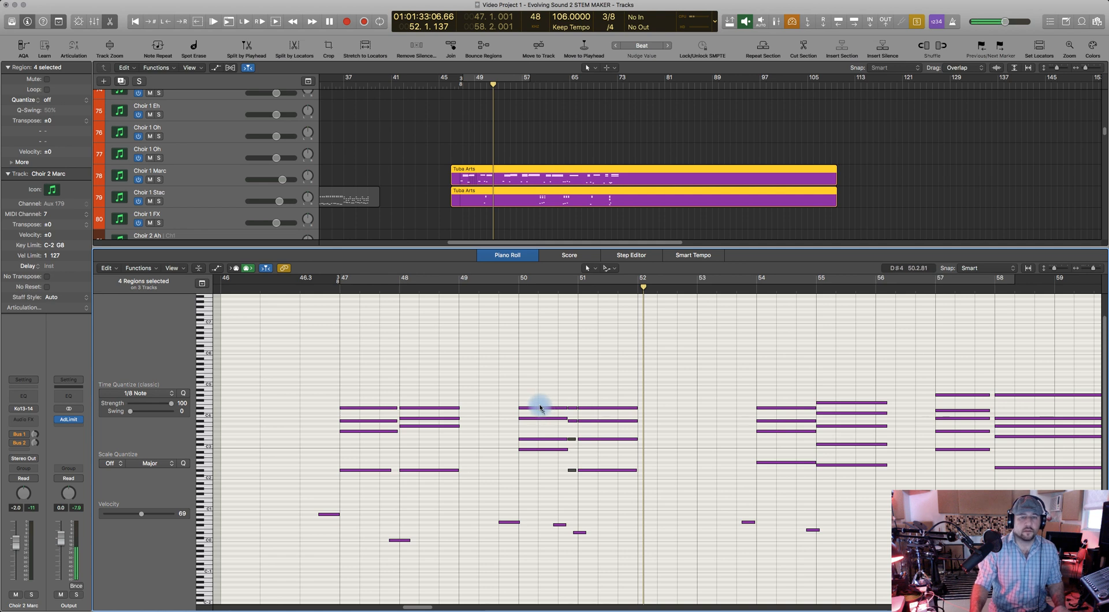
pyautogui.click(441, 391)
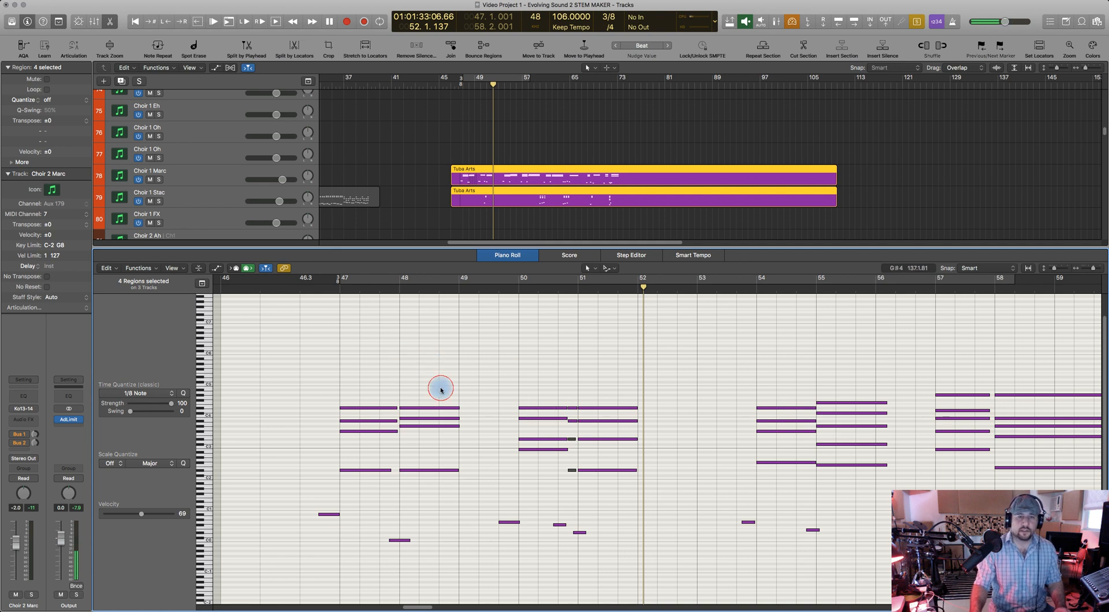
pyautogui.hotkey('ctrl', 's')
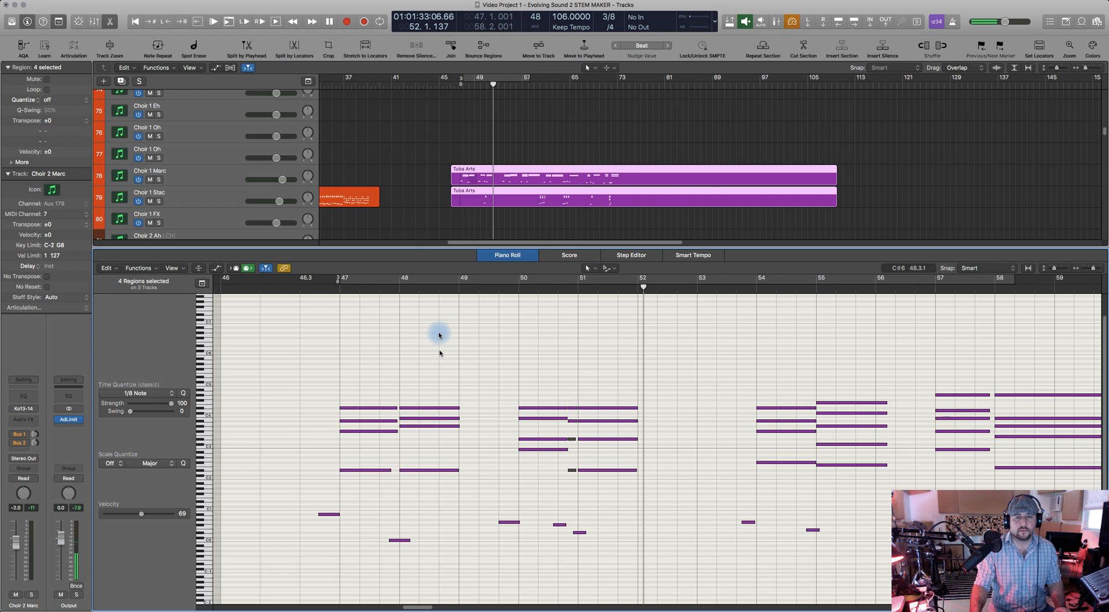
# Move the playhead along the choir chords and low notes between bars 48 and 46, finishing at 46.3.241
pyautogui.click(446, 291)
pyautogui.moveTo(446, 292); pyautogui.dragTo(449, 291)
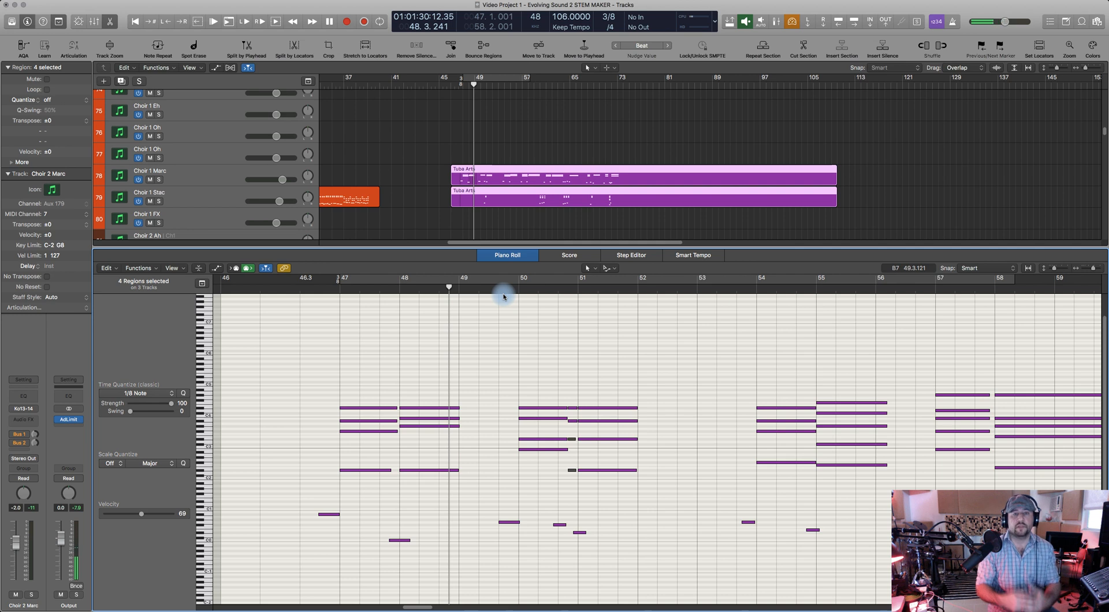
pyautogui.moveTo(448, 288); pyautogui.dragTo(437, 293)
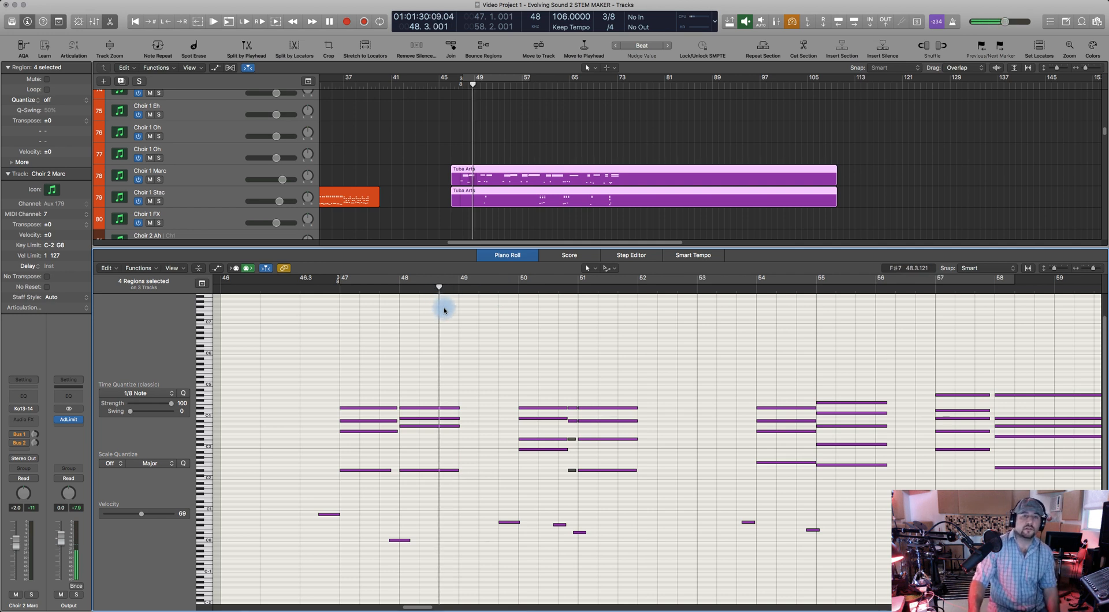
pyautogui.click(400, 290)
pyautogui.moveTo(399, 290); pyautogui.dragTo(392, 290)
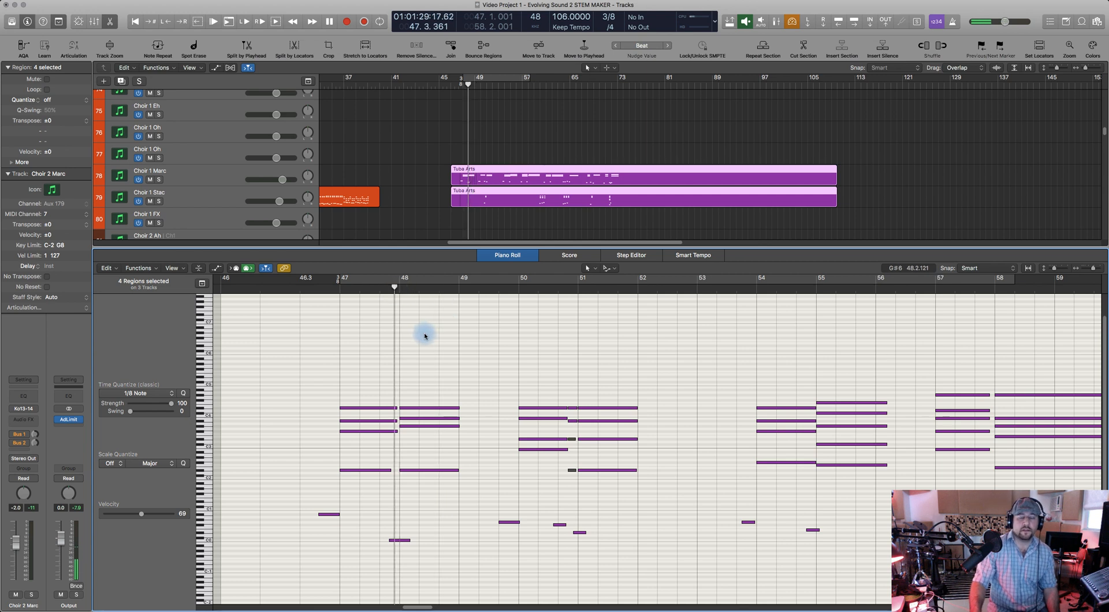
pyautogui.click(395, 290)
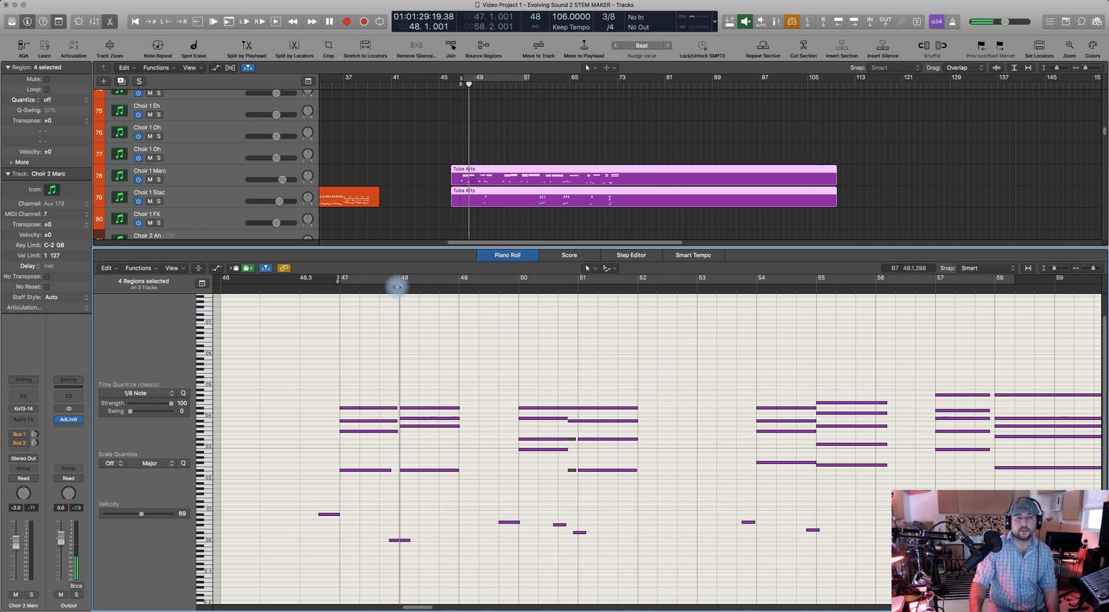
pyautogui.moveTo(400, 289); pyautogui.dragTo(389, 290)
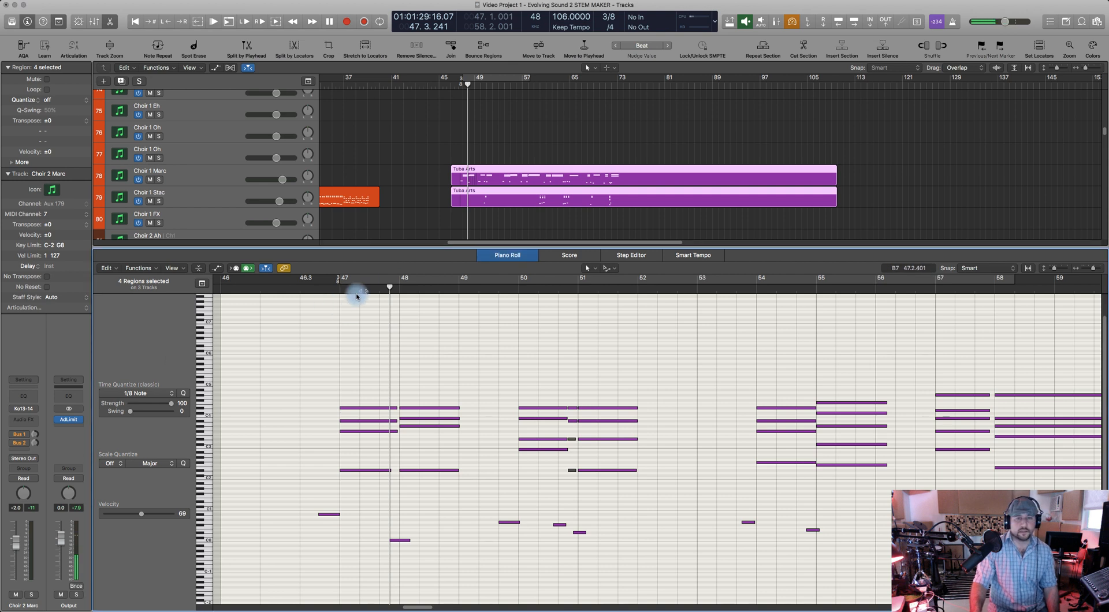
pyautogui.click(325, 291)
pyautogui.moveTo(324, 289); pyautogui.dragTo(309, 286)
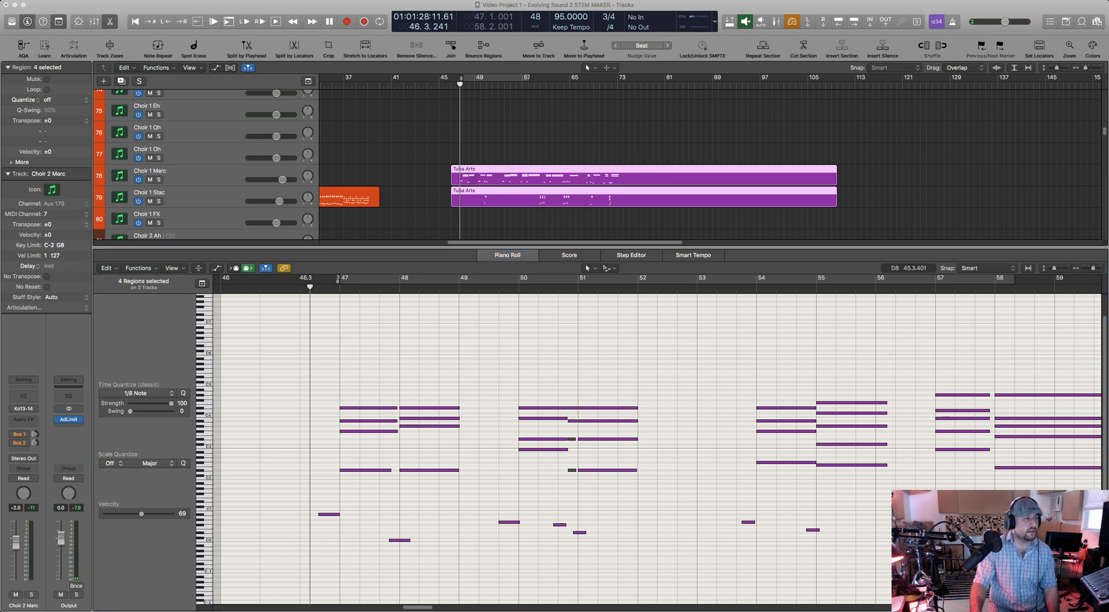
# Play the unsoloed passage from just before bar 47 and stop it once the second group of chords is heard
pyautogui.click(369, 257)
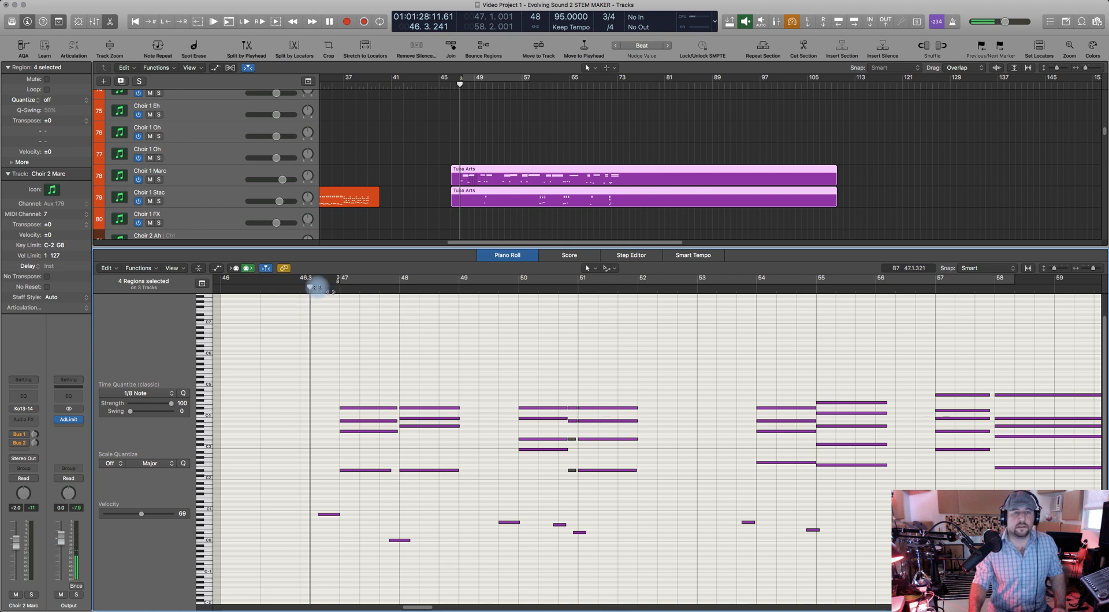
pyautogui.press('space')
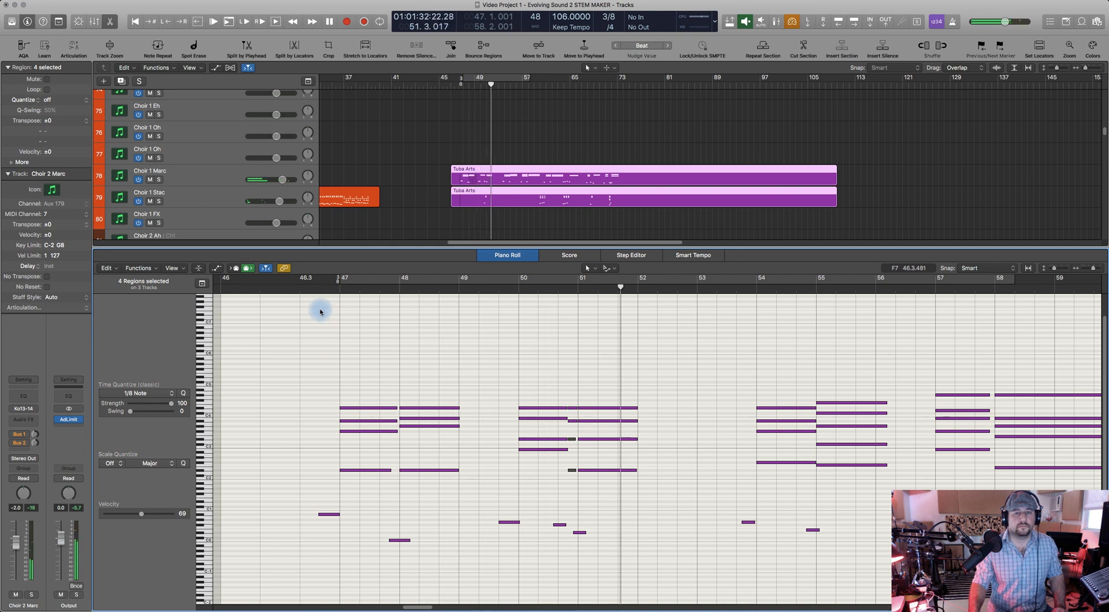
pyautogui.press('space')
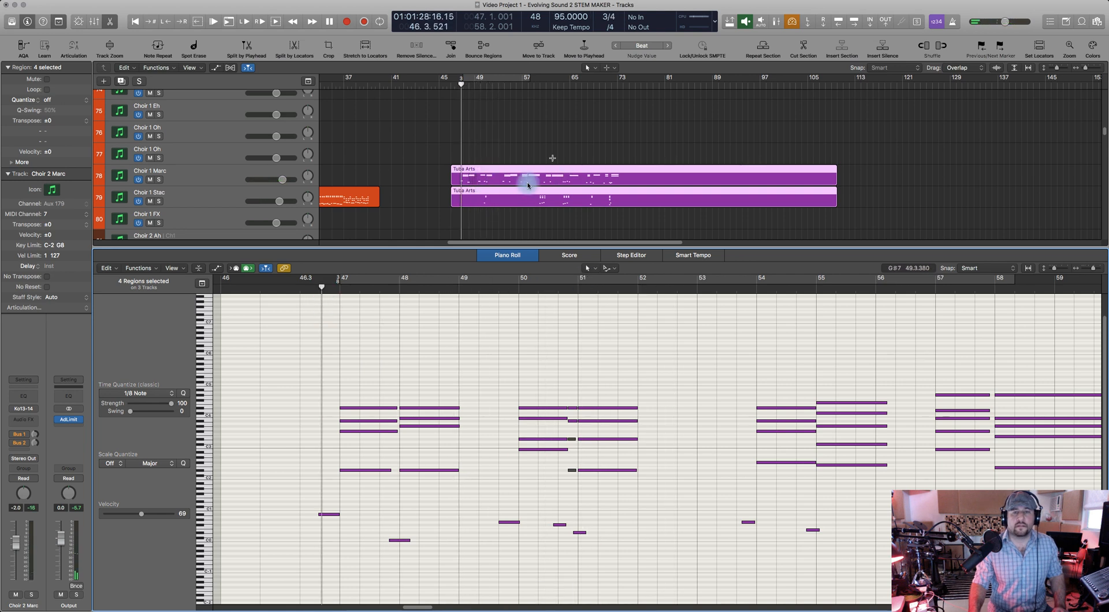
# Select the Choir 1 Stac track's regions and add the Choir 2 Stac Tuba Arts region to the soloed Piano Roll selection
pyautogui.click(205, 200)
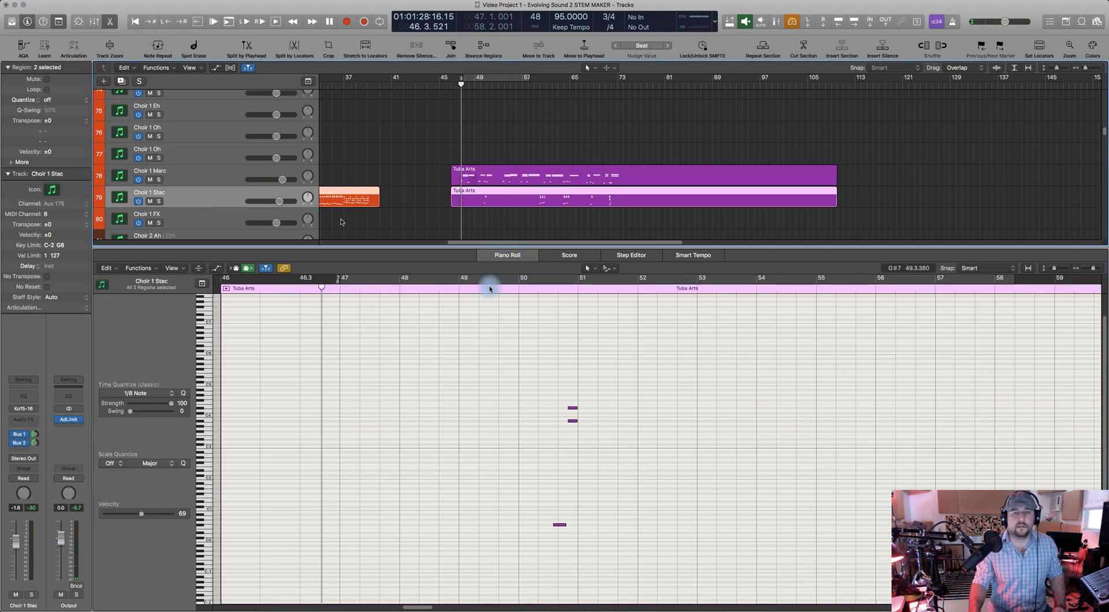
pyautogui.scroll(-10, 545, 155)
pyautogui.scroll(5, 554, 161)
pyautogui.scroll(-5, 558, 161)
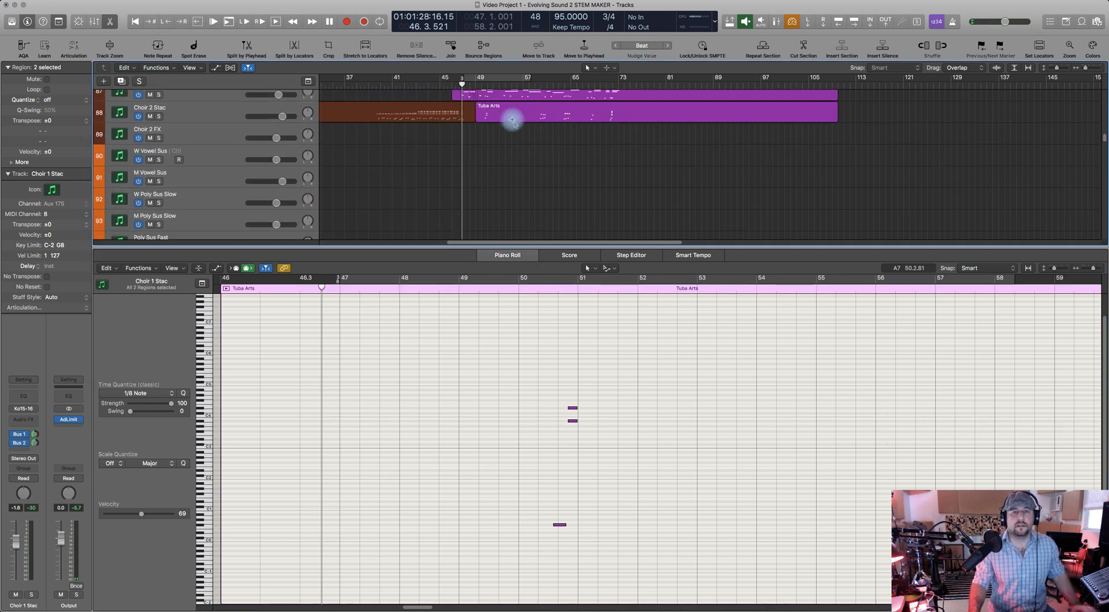
pyautogui.keyDown('shift'); pyautogui.click(498, 108); pyautogui.keyUp('shift')
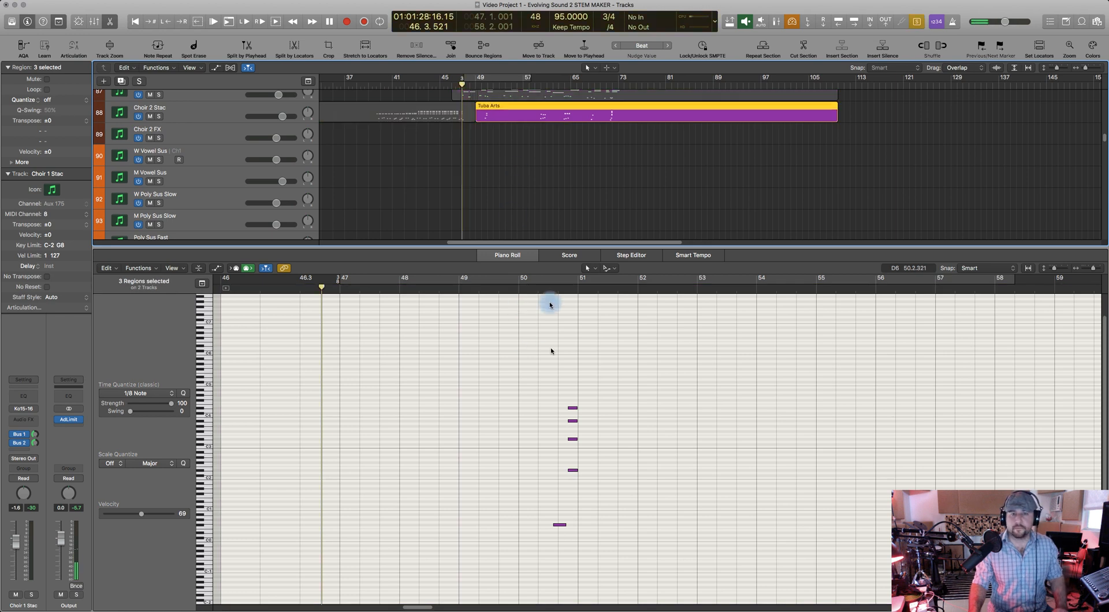
# Play the soloed staccato choir chord near bar 51 twice, starting shortly after bar 50
pyautogui.click(537, 291)
pyautogui.press('space')
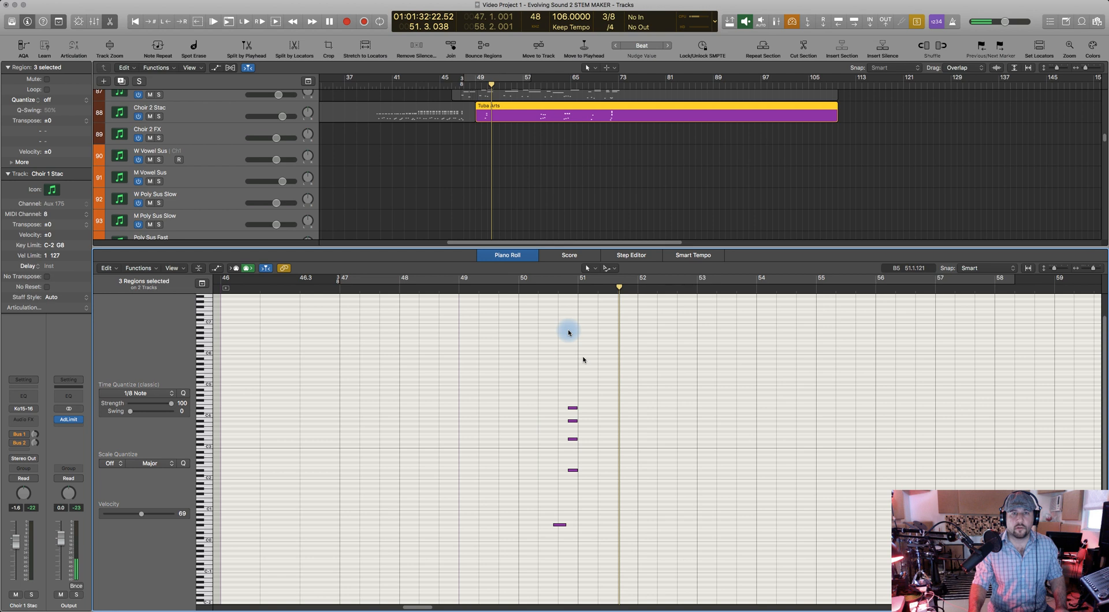
pyautogui.click(546, 292)
pyautogui.press('space')
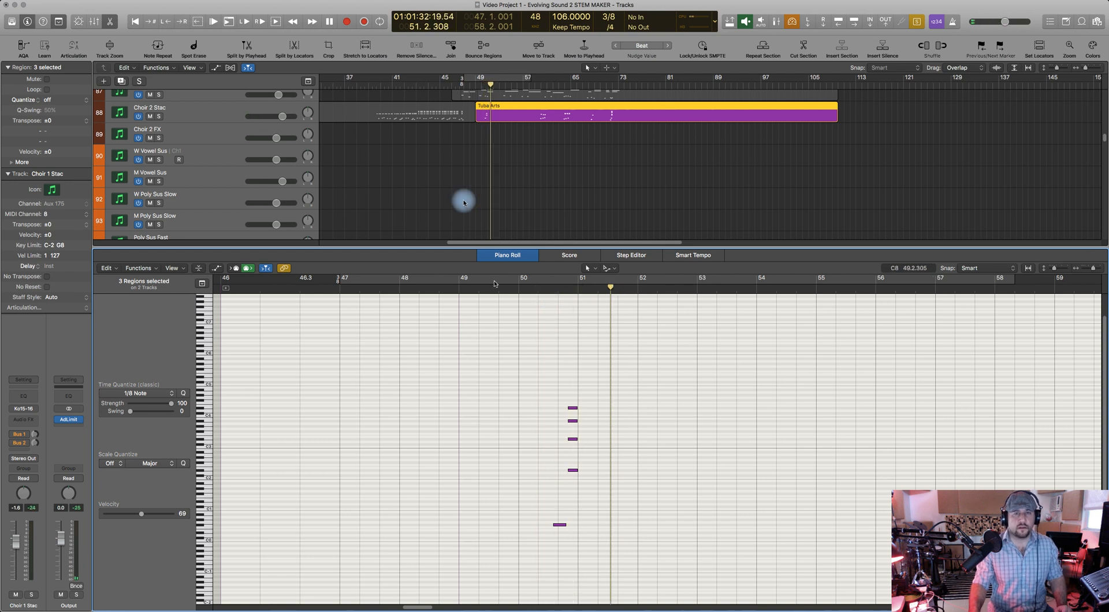
# Select the Choir 2 Stac track's regions and play their soloed notes from just before bar 46
pyautogui.click(211, 115)
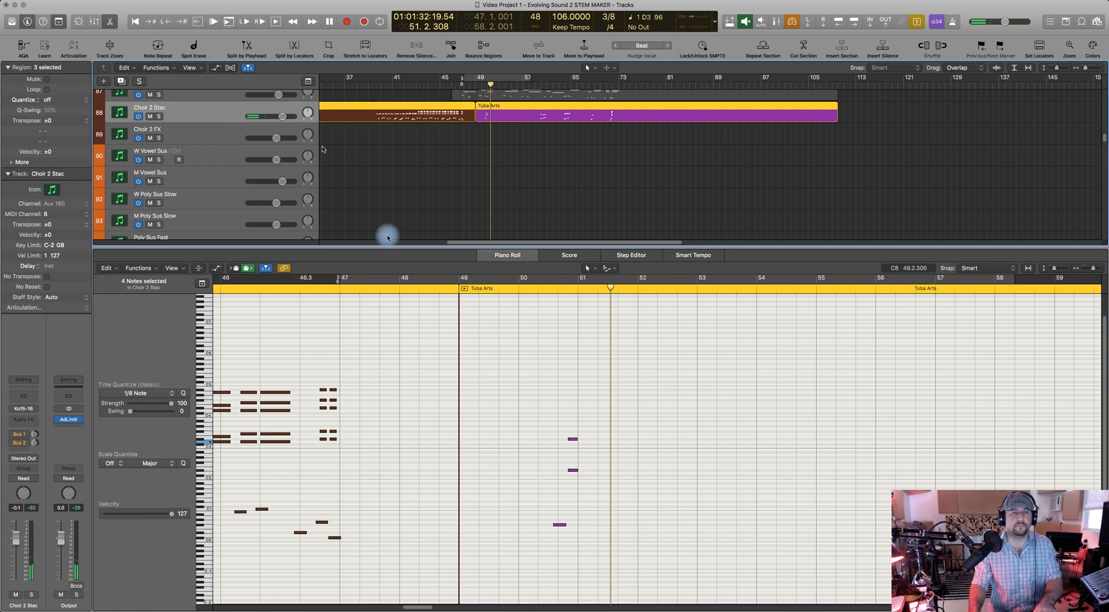
pyautogui.hscroll(-3, 374, 330)
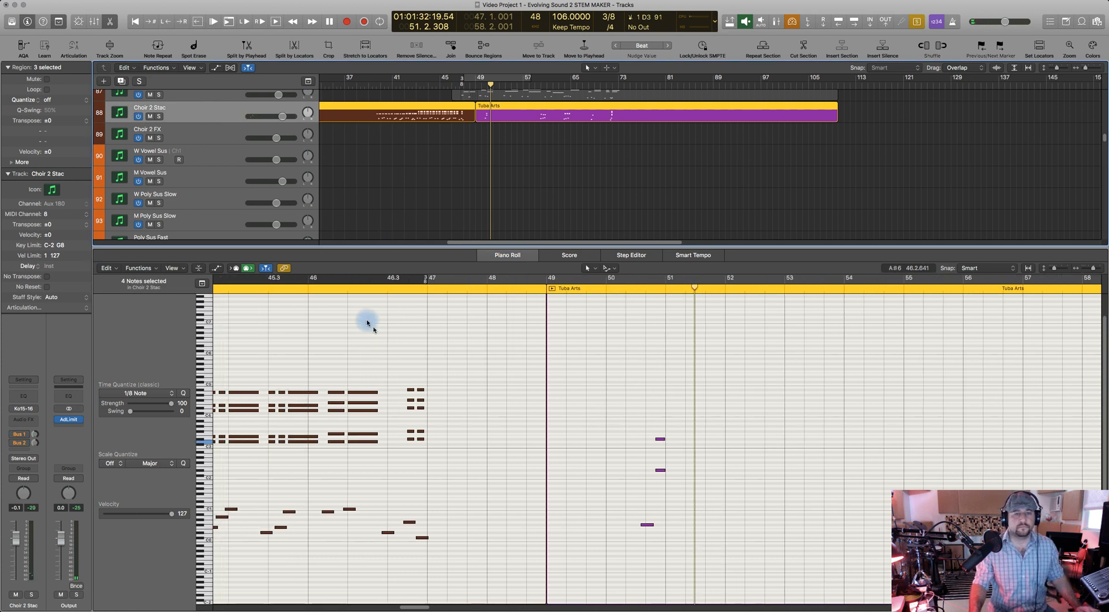
pyautogui.click(304, 293)
pyautogui.press('space')
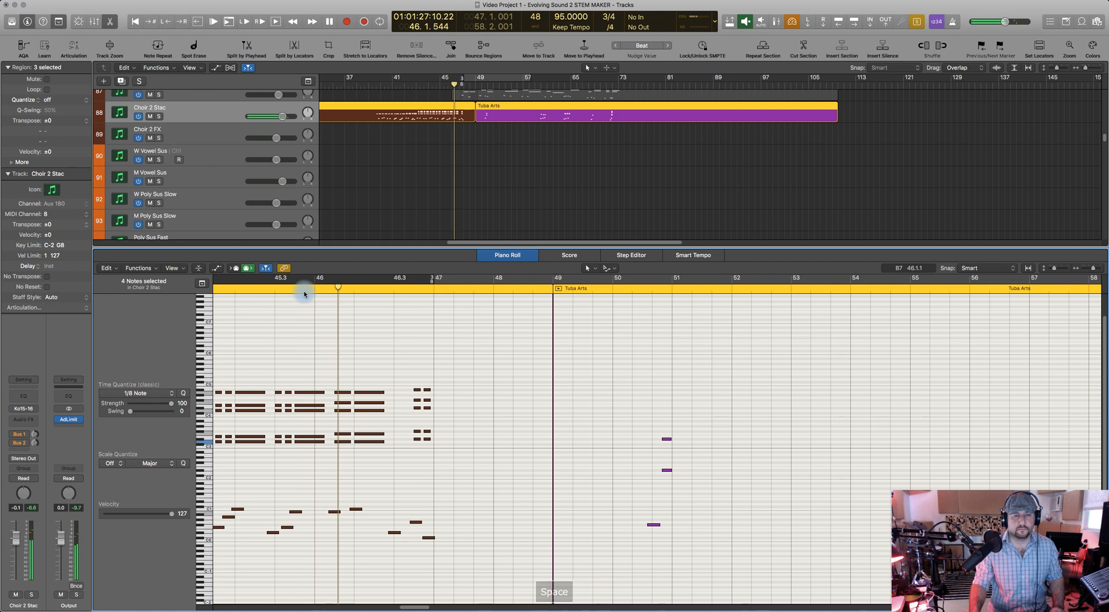
pyautogui.press('space')
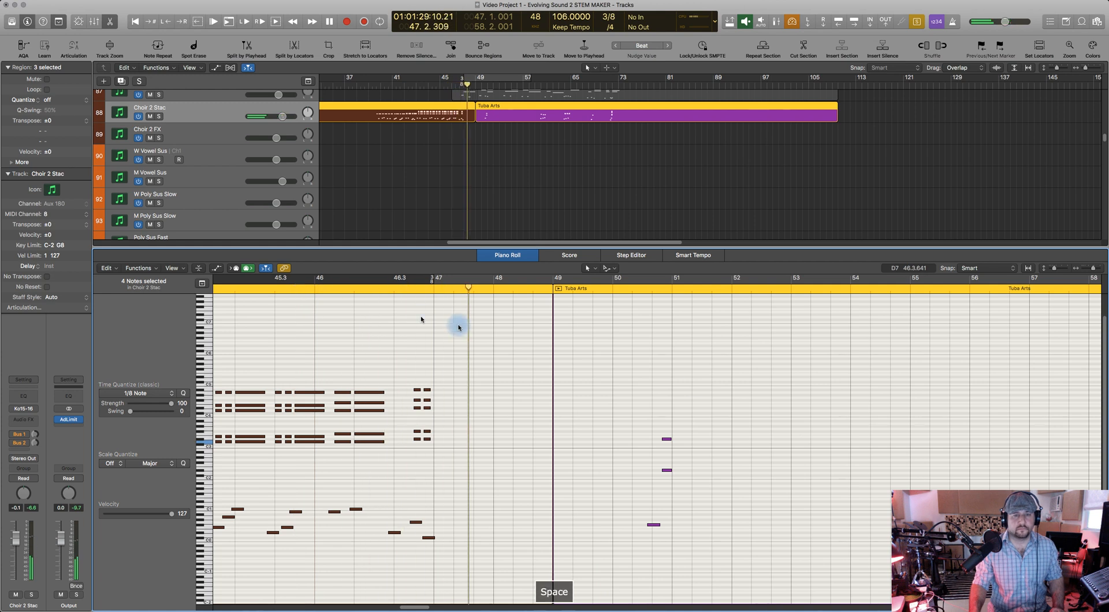
# Show the Choir 2 Stac automation area in the Piano Roll and set its parameter to Ch. 1 Sustain
pyautogui.click(669, 385)
pyautogui.press('a')
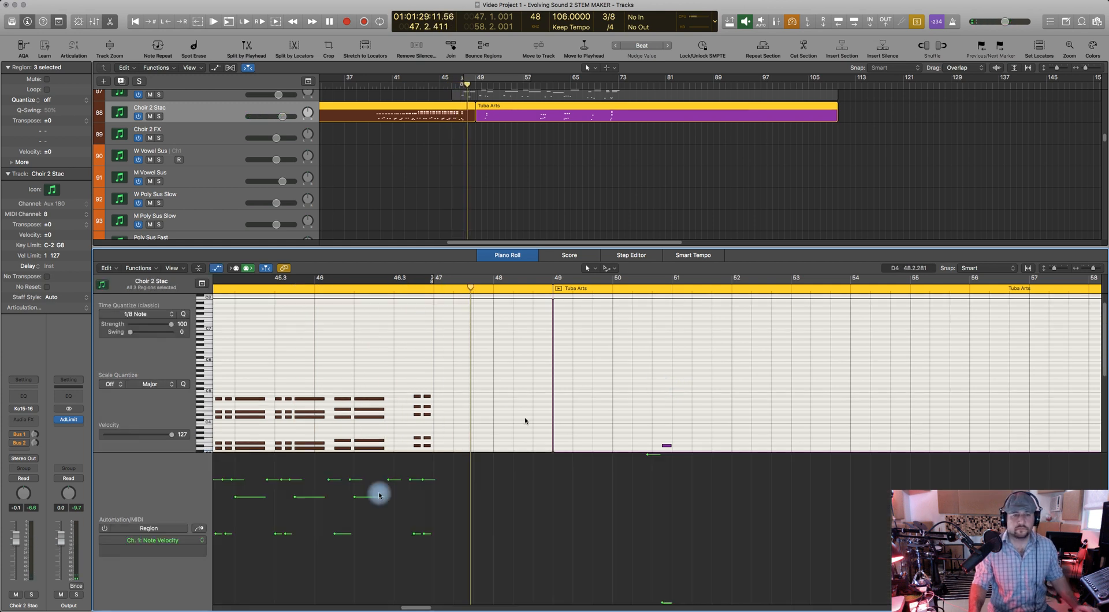
pyautogui.click(198, 530)
pyautogui.click(198, 530)
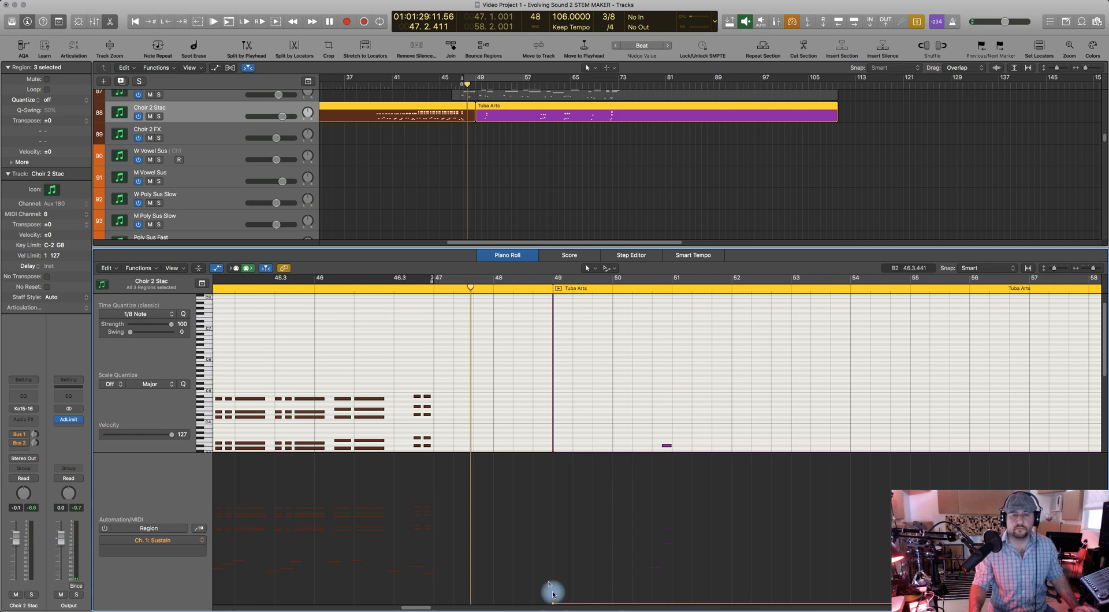
pyautogui.scroll(-5, 577, 527)
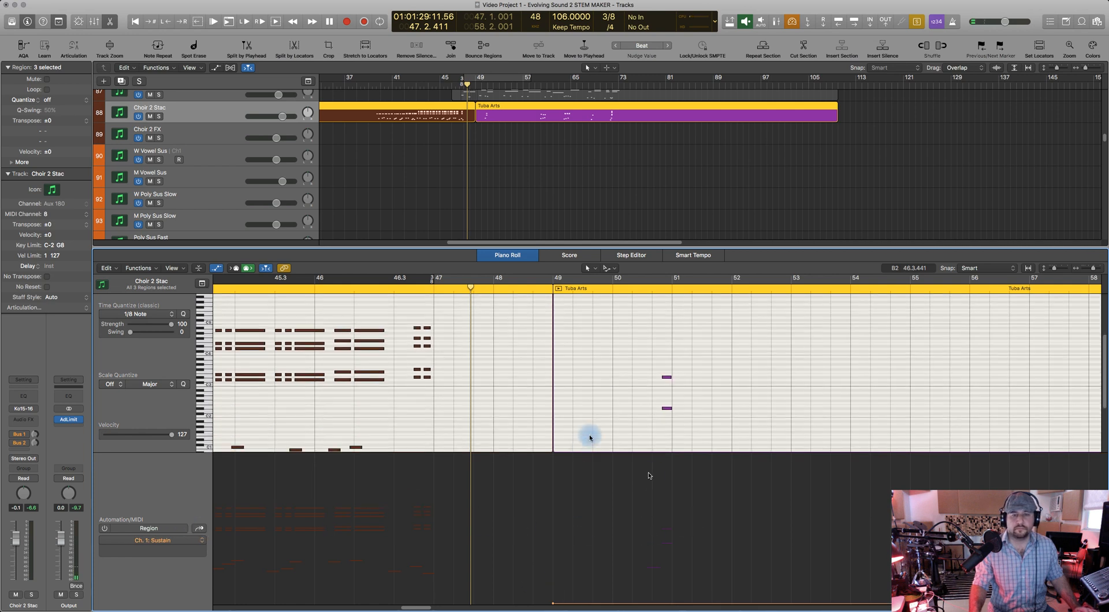
# Try editing the sustain point at bar 49, undo the automation edits, and select only the Choir 2 Stac region before bar 49
pyautogui.click(553, 604)
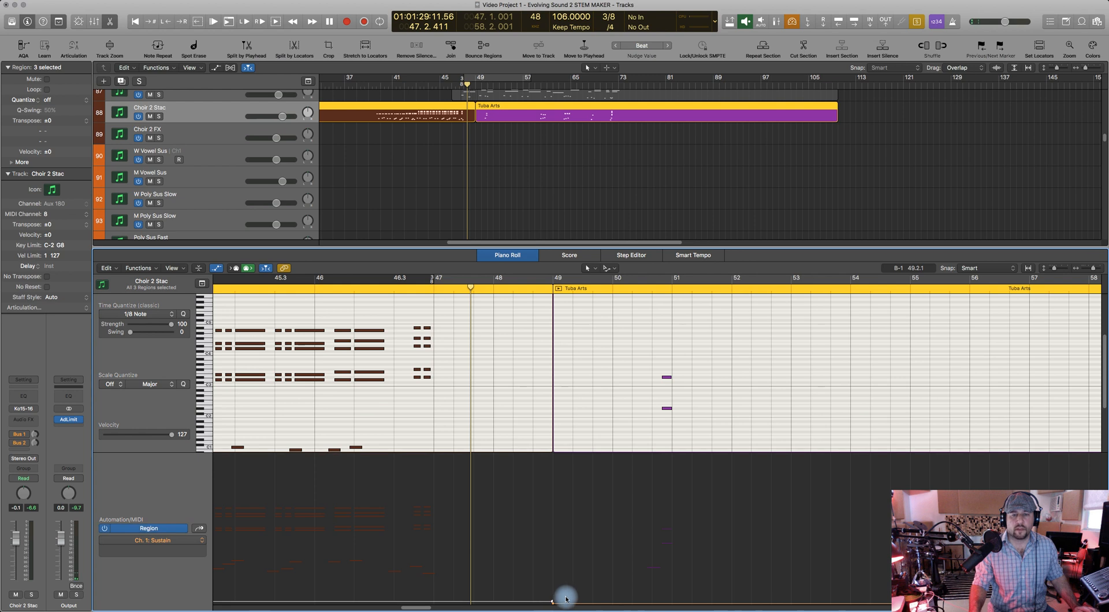
pyautogui.press('super+z')
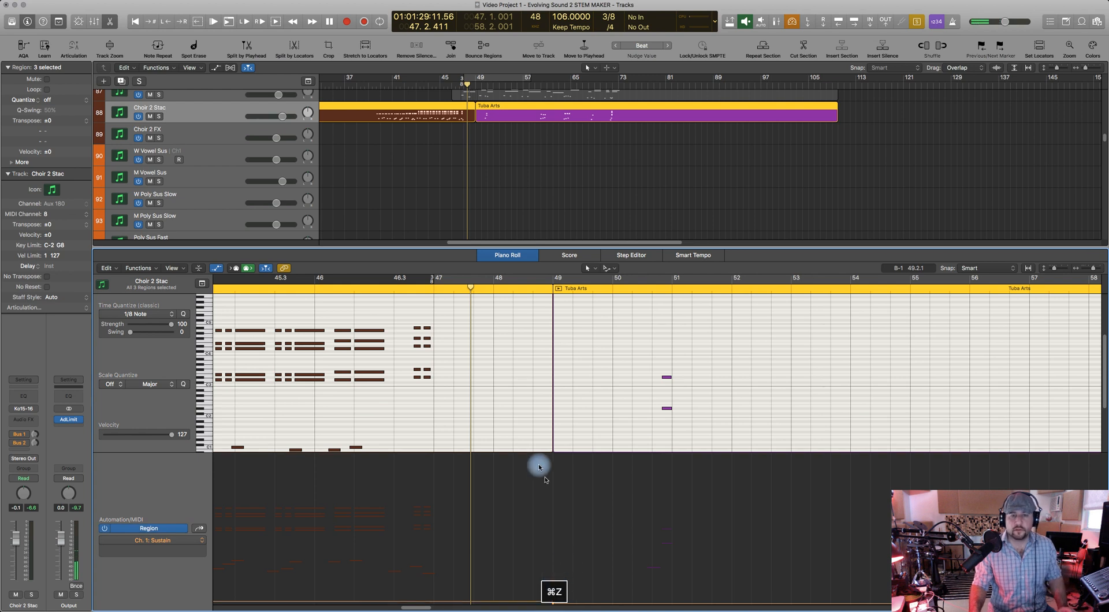
pyautogui.click(492, 133)
pyautogui.click(435, 108)
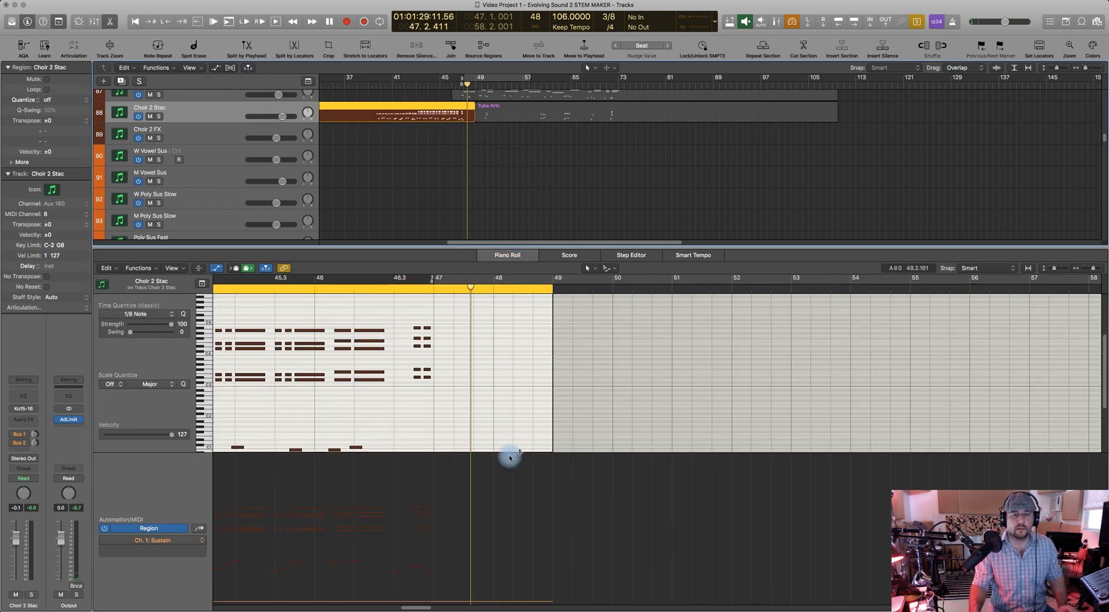
pyautogui.press('super+z')
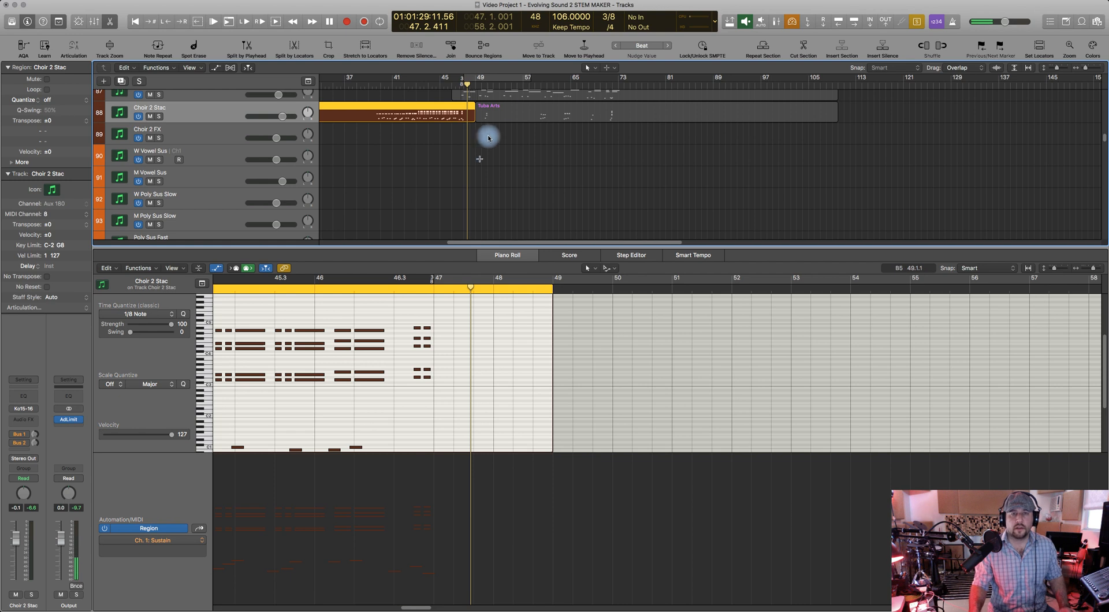
# Select the Choir 2 Stac region starting at bar 49 and remove the sustain automation point at its start
pyautogui.click(503, 107)
pyautogui.scroll(-5, 636, 391)
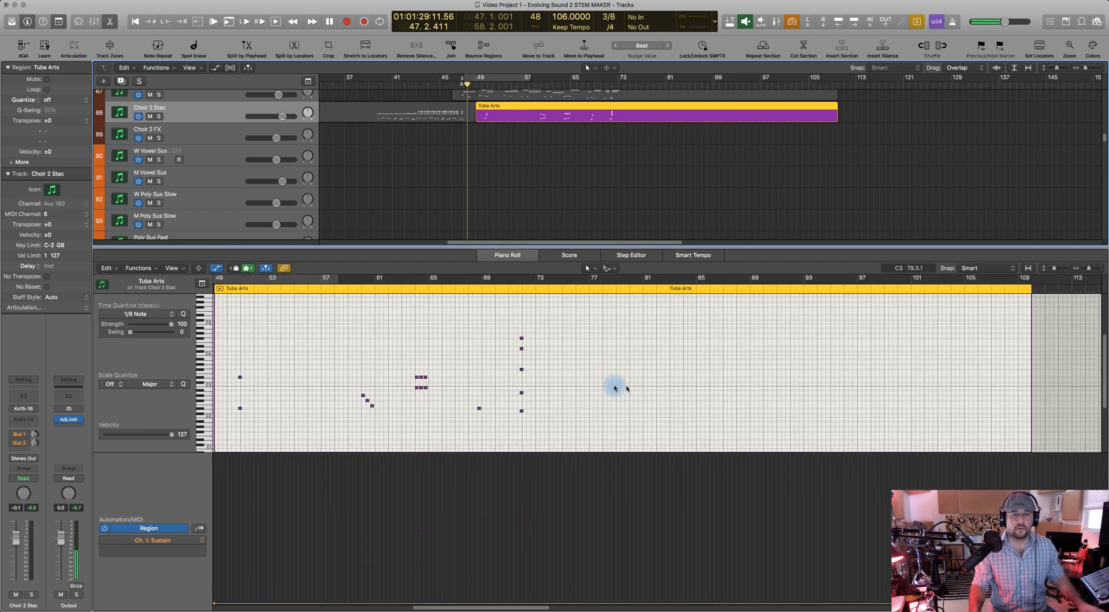
pyautogui.hscroll(-10, 460, 384)
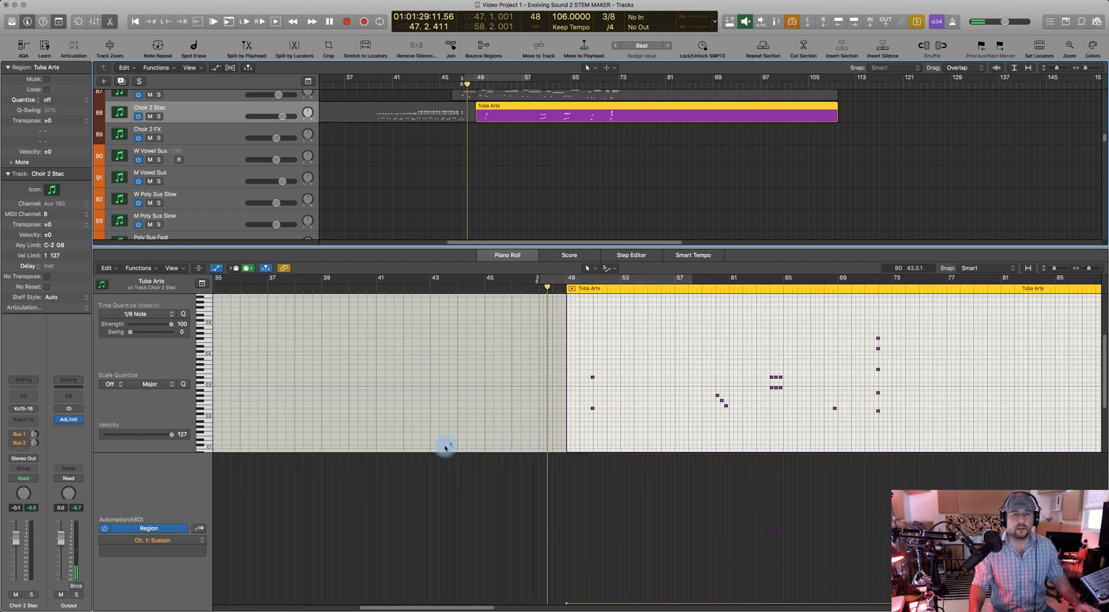
pyautogui.click(566, 604)
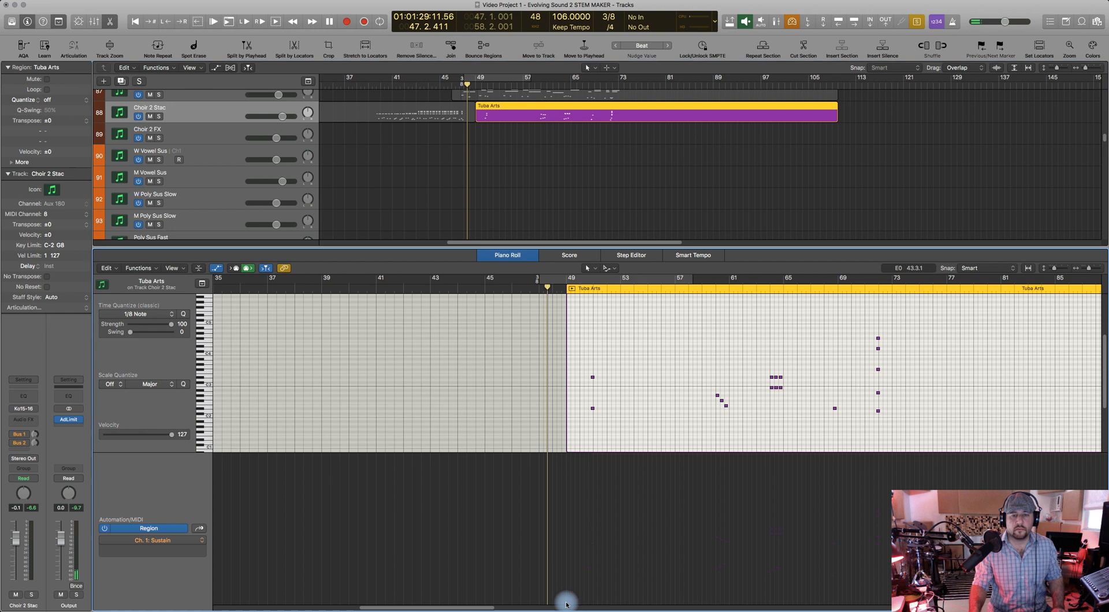
# Select the Choir 1 Stac region above bar 49 and show its Ch. 1 Sustain automation
pyautogui.scroll(10, 563, 154)
pyautogui.click(550, 160)
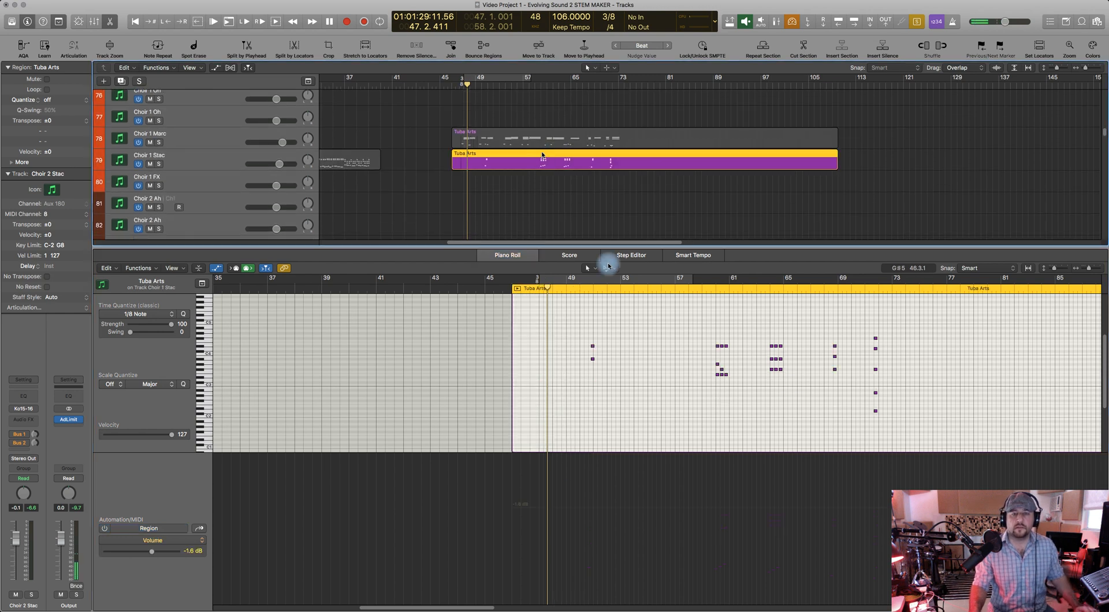
pyautogui.click(200, 528)
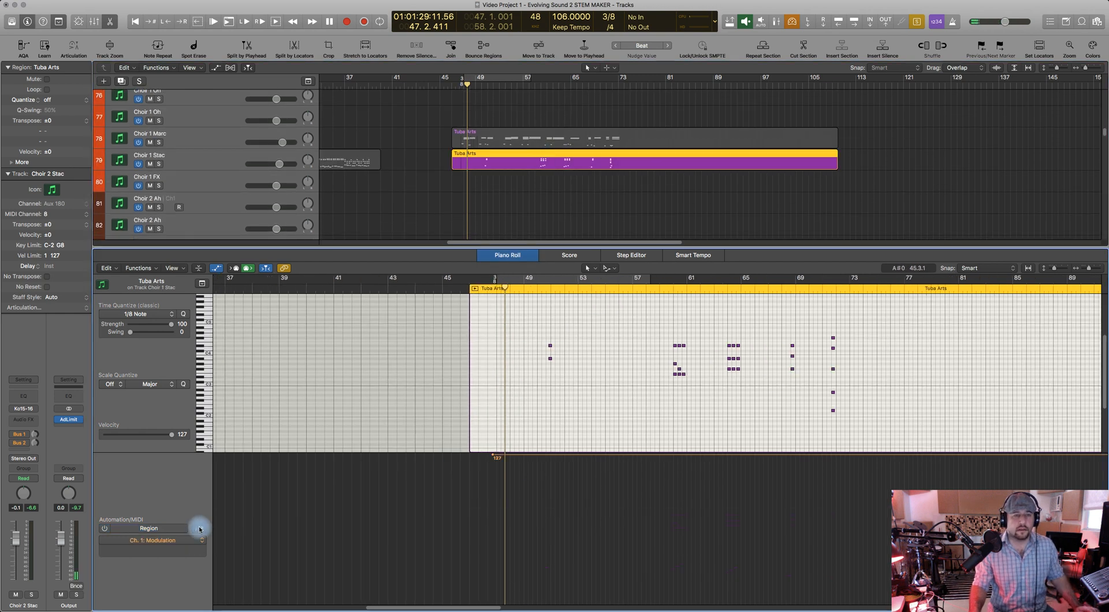
pyautogui.click(199, 528)
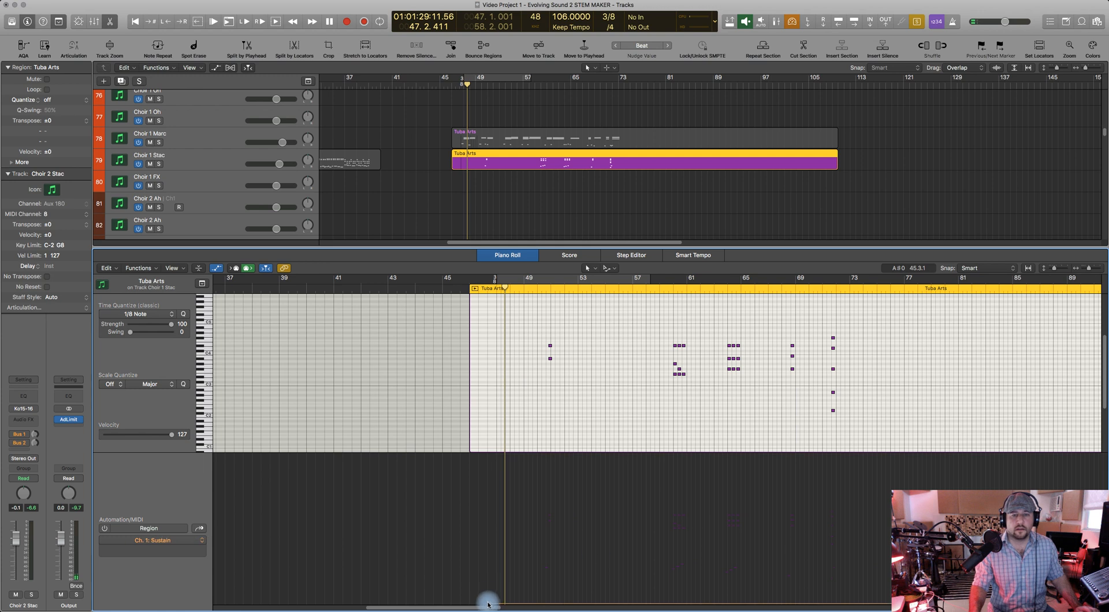
# Select the Tuba Arts regions on the Choir 1 Marc, Choir 1 Stac, Choir 2 Marc and Choir 2 Stac tracks together
pyautogui.scroll(-1, 527, 199)
pyautogui.click(497, 137)
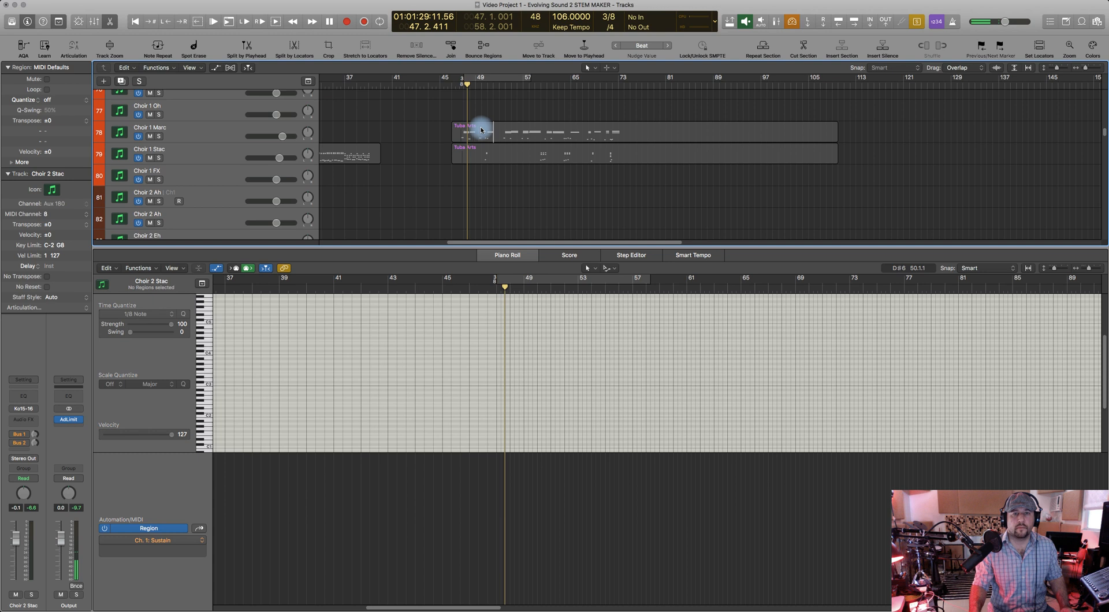
pyautogui.keyDown('shift'); pyautogui.click(484, 152); pyautogui.keyUp('shift')
pyautogui.scroll(-5, 529, 178)
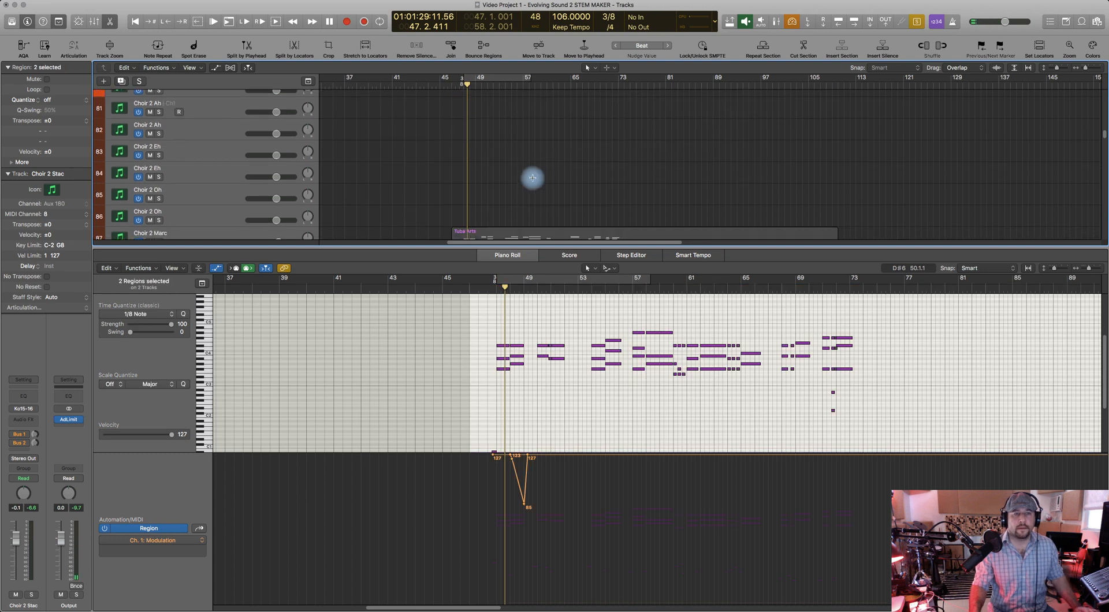
pyautogui.rightClick(501, 187)
pyautogui.click(494, 192)
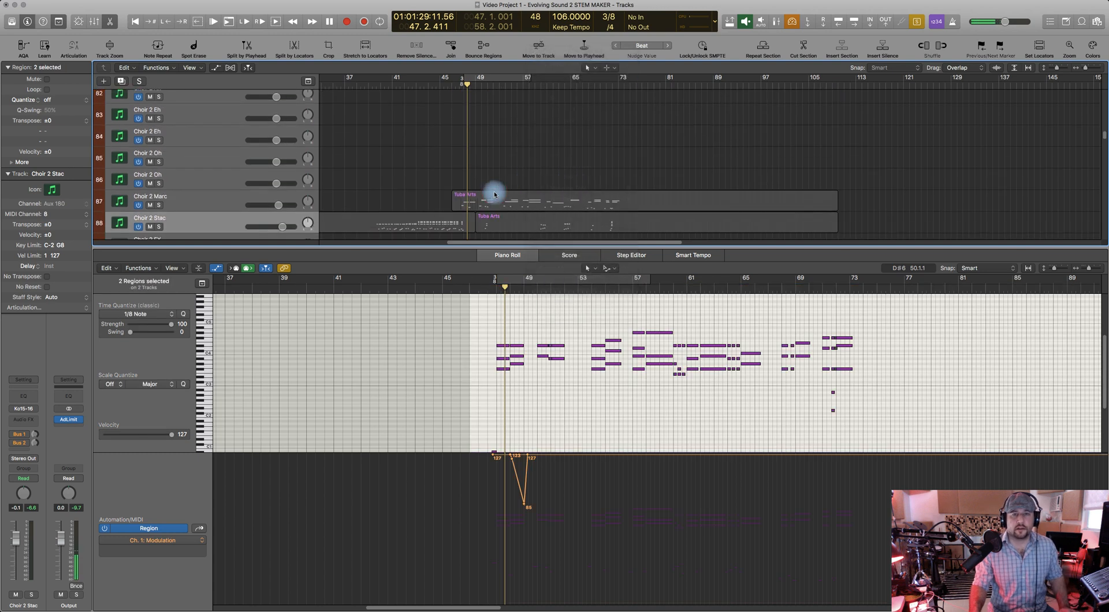
pyautogui.keyDown('shift'); pyautogui.click(493, 193); pyautogui.keyUp('shift')
pyautogui.keyDown('shift'); pyautogui.click(518, 221); pyautogui.keyUp('shift')
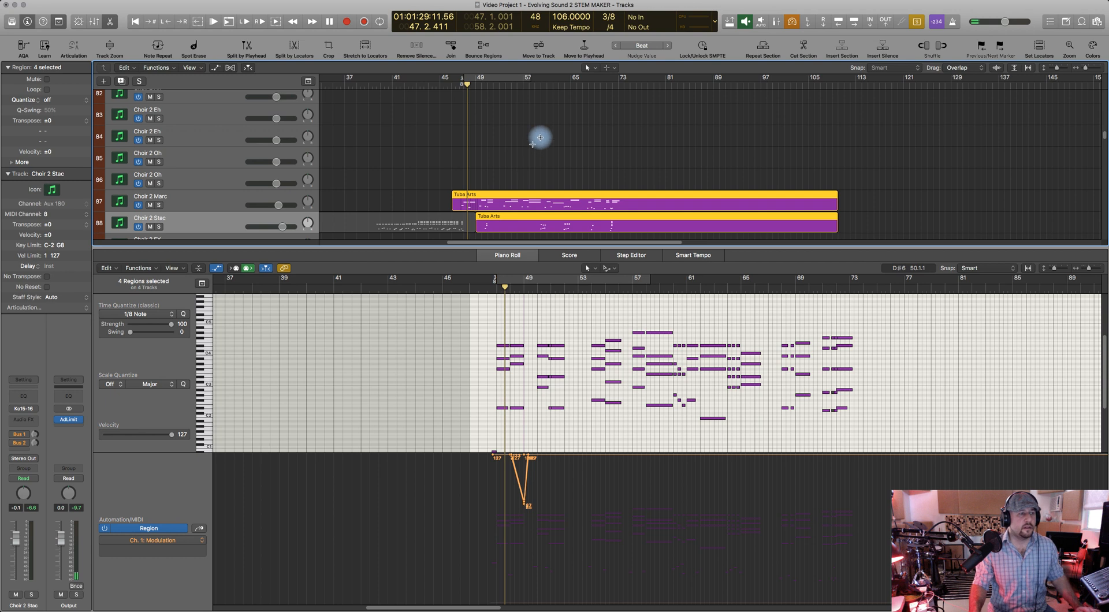
# Play the four selected choir regions in solo from just before bar 47 to about bar 63, then turn solo off
pyautogui.scroll(6, 529, 140)
pyautogui.click(492, 288)
pyautogui.click(536, 291)
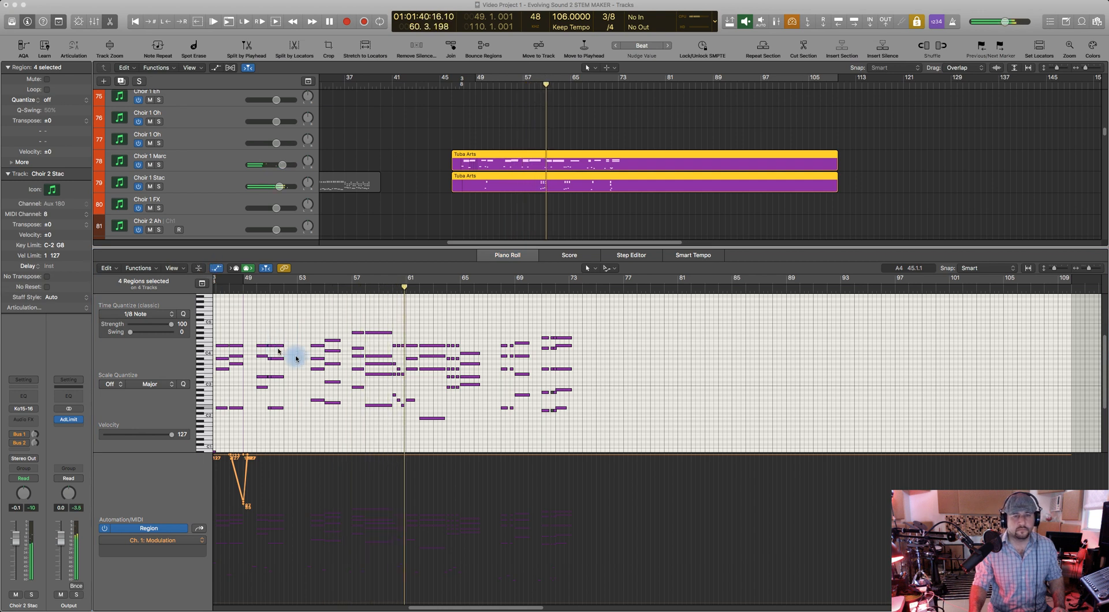
pyautogui.press('space')
pyautogui.press('space')
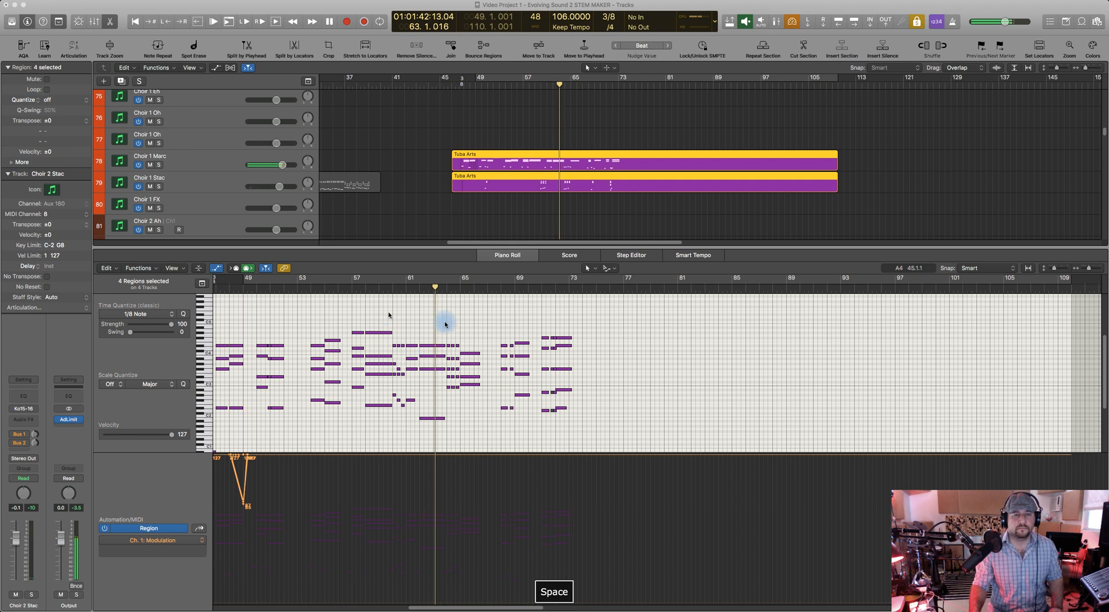
pyautogui.click(444, 321)
pyautogui.hscroll(-1, 426, 317)
pyautogui.hscroll(-3, 426, 317)
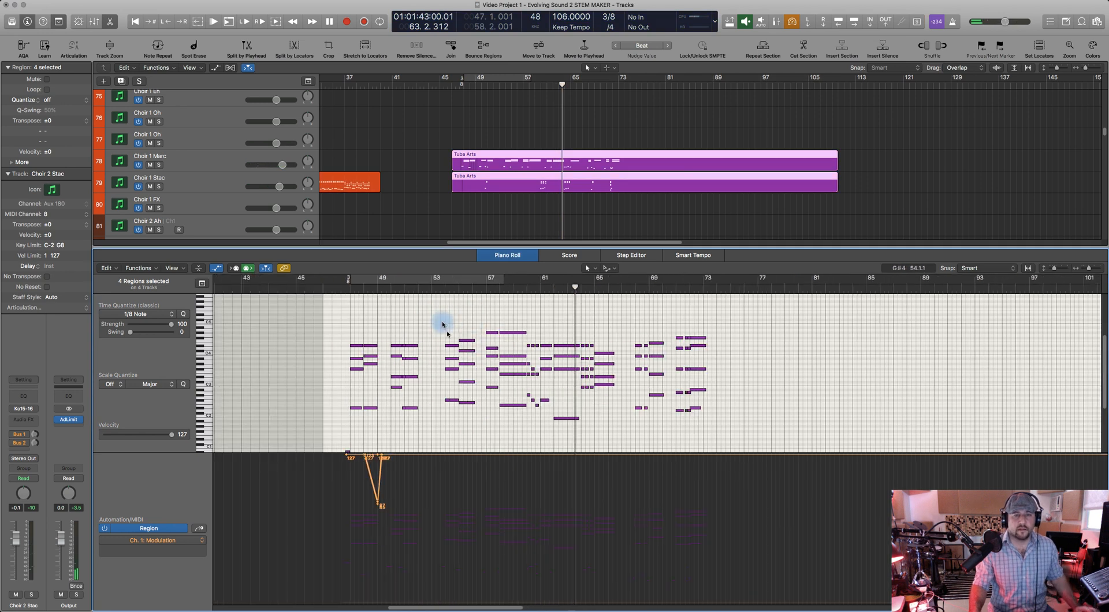
# Remove the Choir 1 Marc and Choir 2 Marc regions from the selection, keeping only the two Stac regions selected
pyautogui.scroll(1, 539, 193)
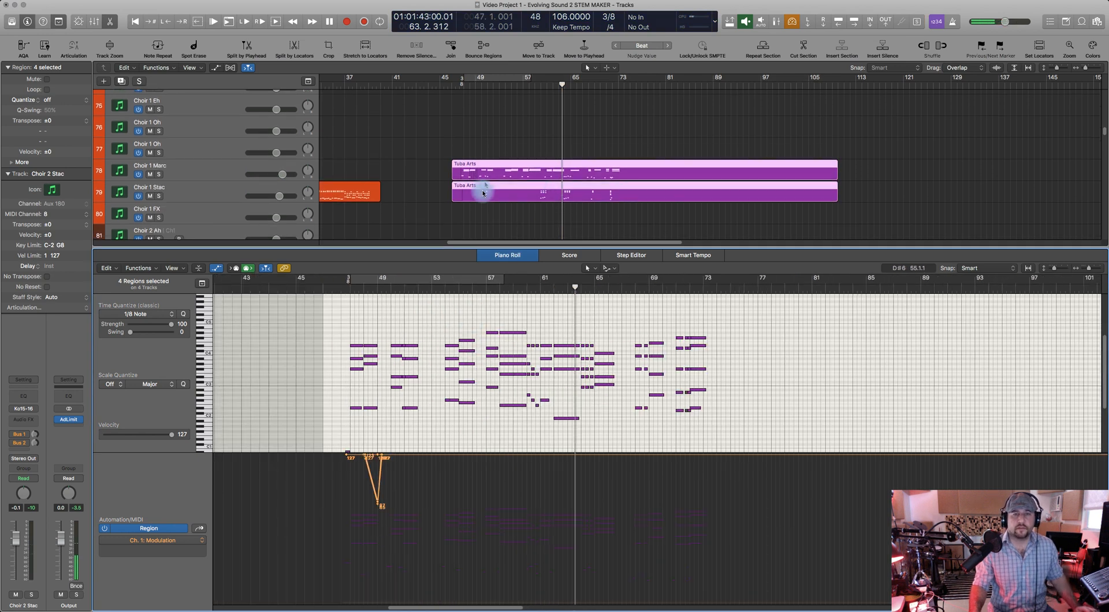
pyautogui.keyDown('shift'); pyautogui.click(486, 167); pyautogui.keyUp('shift')
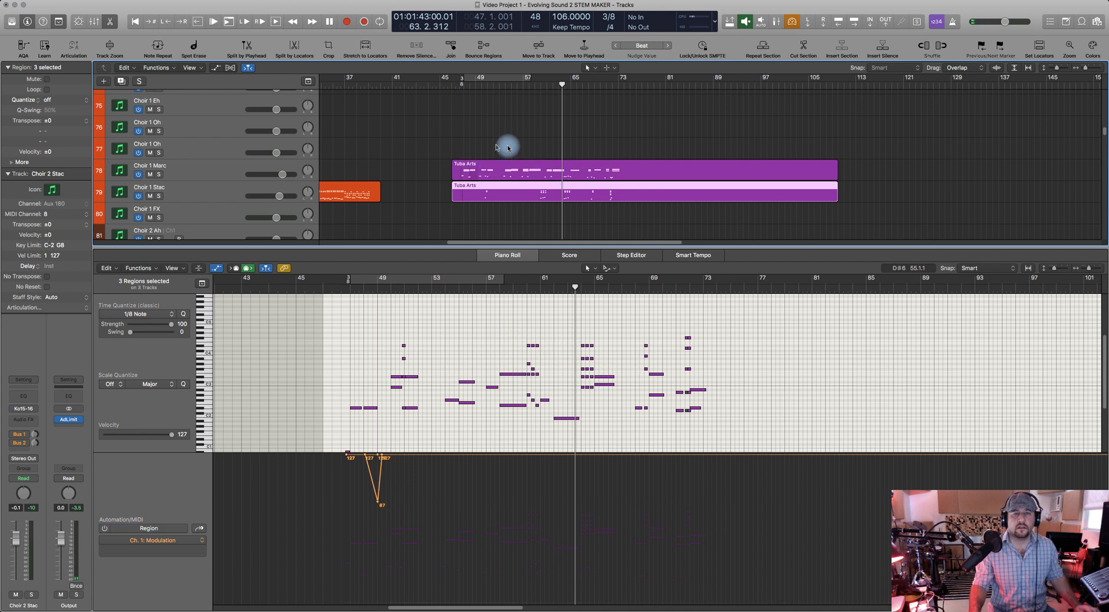
pyautogui.scroll(4, 511, 145)
pyautogui.scroll(-10, 514, 151)
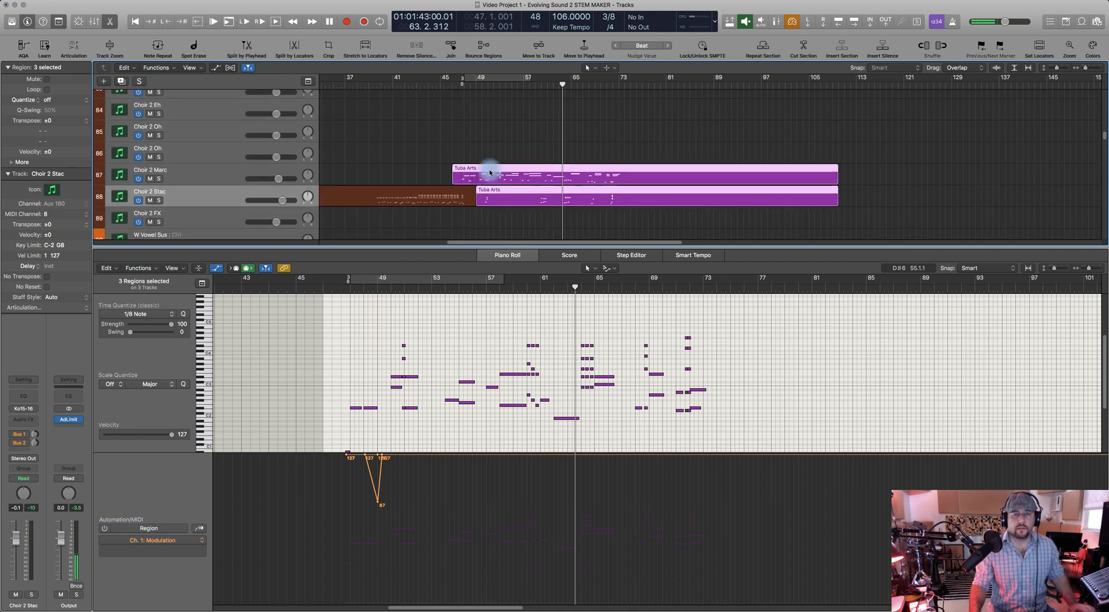
pyautogui.keyDown('shift'); pyautogui.click(486, 171); pyautogui.keyUp('shift')
pyautogui.scroll(3, 451, 354)
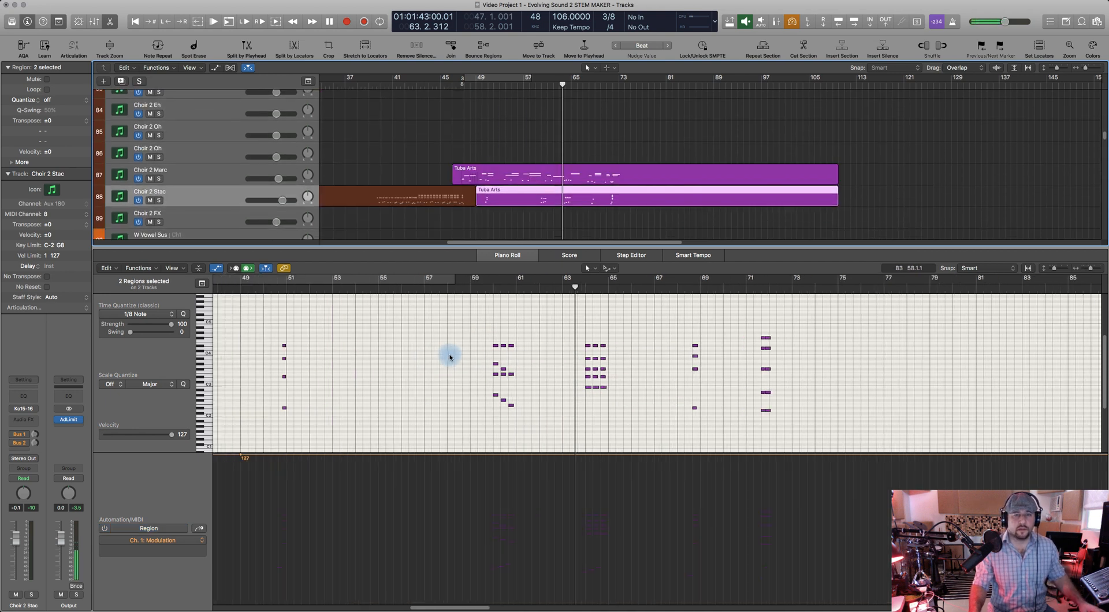
# Show the Ch. 1 Note Velocity lane and set the four staccato notes near bar 51 to velocity 126
pyautogui.hscroll(-4, 393, 373)
pyautogui.click(199, 530)
pyautogui.moveTo(484, 341); pyautogui.dragTo(530, 430)
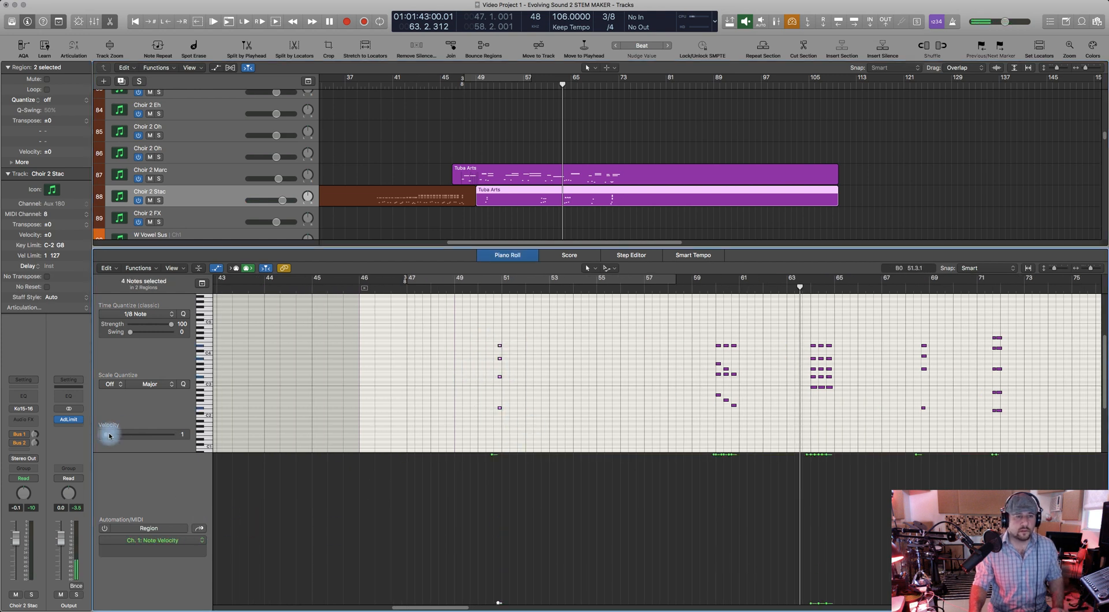
# Play the chord near bar 51 in the full mix and again with only the selected Stac regions soloed
pyautogui.click(475, 291)
pyautogui.press('space')
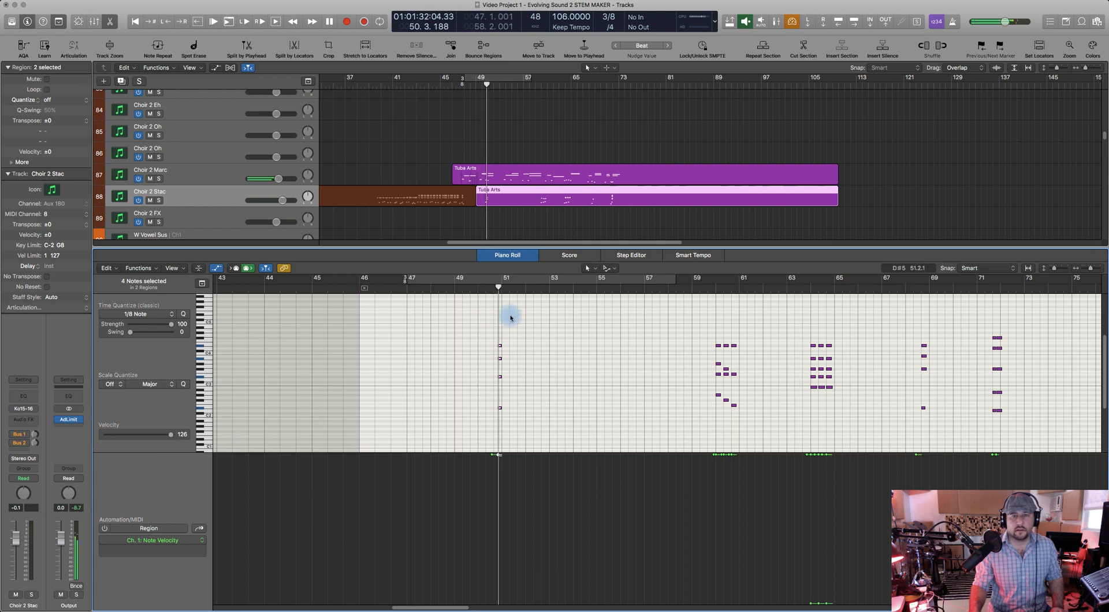
pyautogui.hotkey('ctrl', 's')
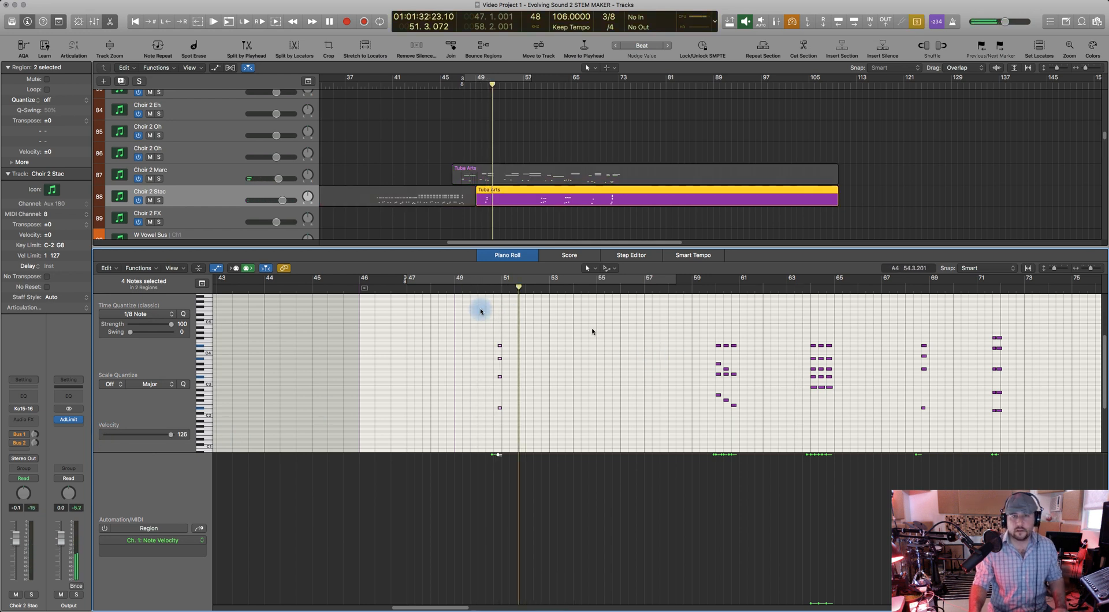
pyautogui.click(486, 291)
pyautogui.press('space')
pyautogui.press('space')
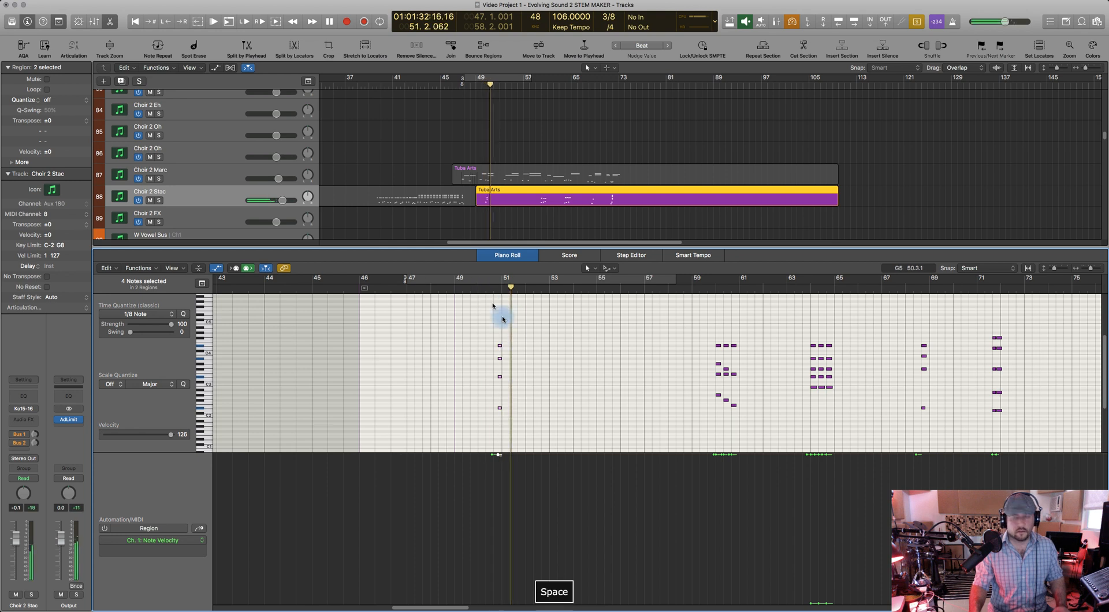
pyautogui.hotkey('ctrl', 's')
# Try to raise the velocities of both Stac regions' notes from bar 64 to bar 72 in one go
pyautogui.hscroll(5, 722, 376)
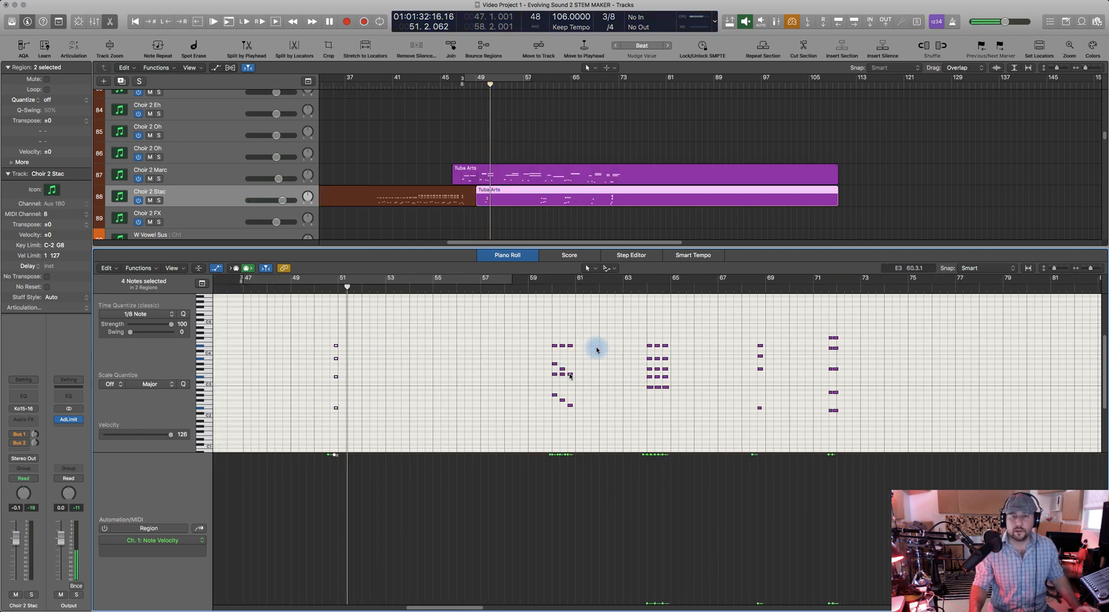
pyautogui.moveTo(611, 335); pyautogui.dragTo(800, 463)
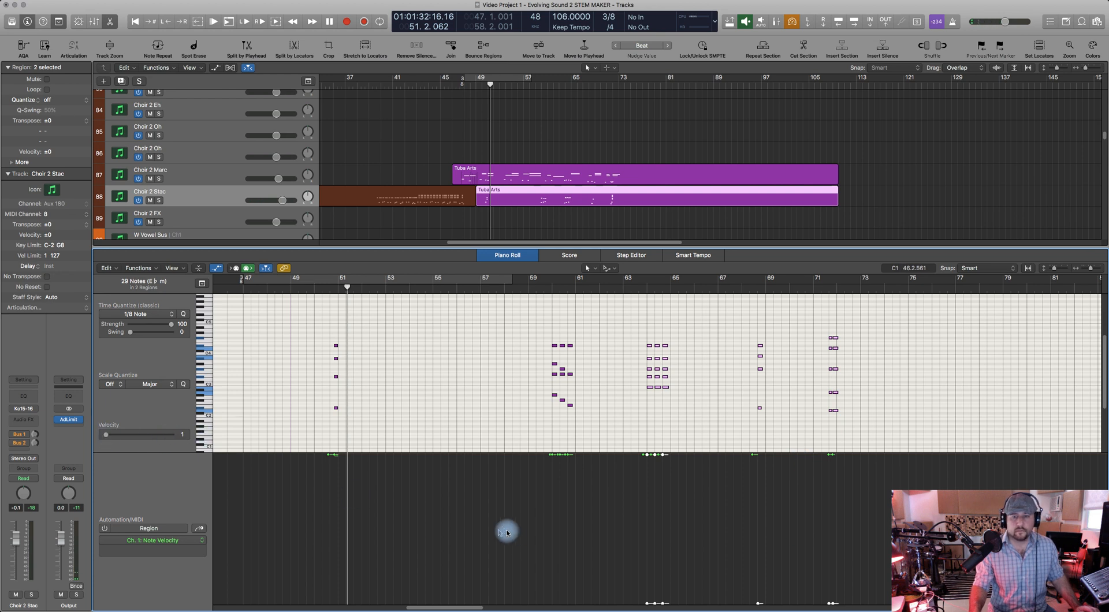
pyautogui.moveTo(647, 605)
pyautogui.mouseDown()
pyautogui.moveTo(636, 451)
pyautogui.moveTo(676, 562)
pyautogui.moveTo(648, 603)
pyautogui.mouseUp()
pyautogui.click(647, 604)
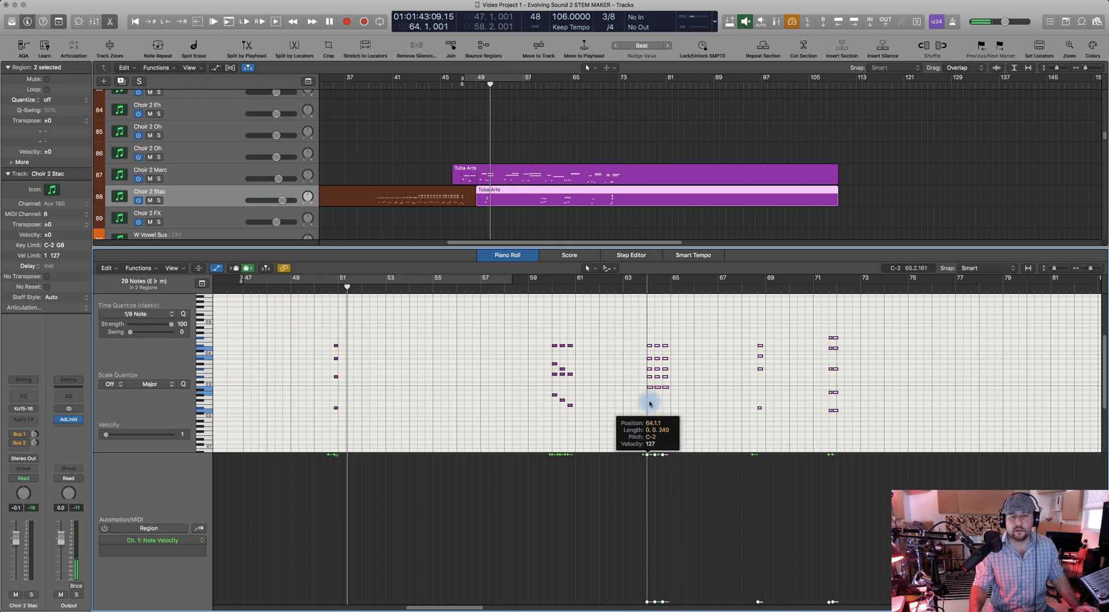
# Isolate the Choir 1 Stac region and raise its quiet staccato notes around bars 68 and 72 to velocity 127
pyautogui.click(590, 191)
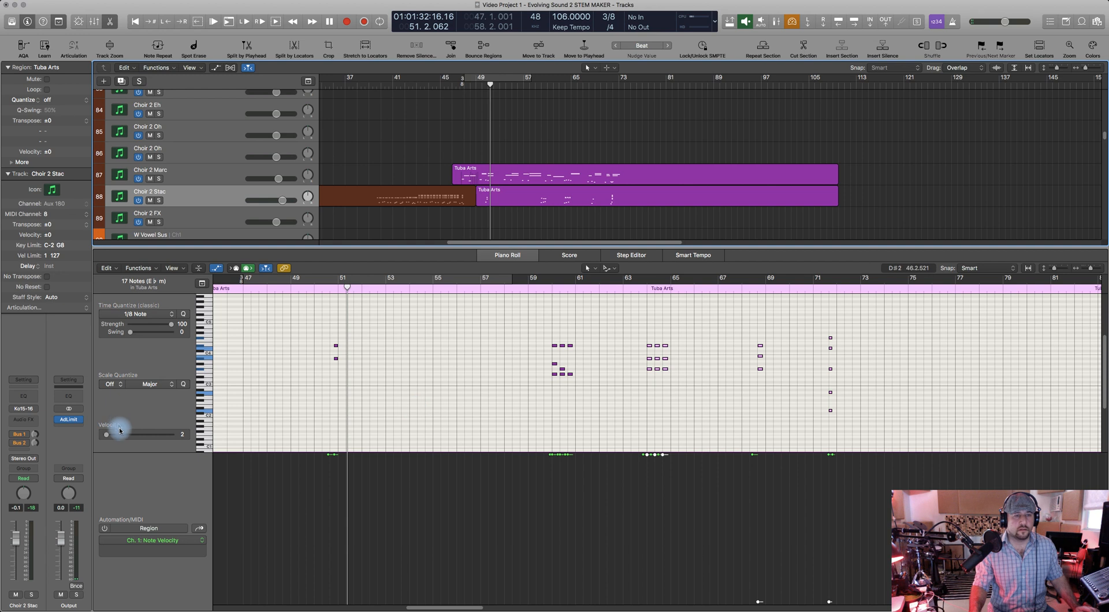
pyautogui.click(242, 424)
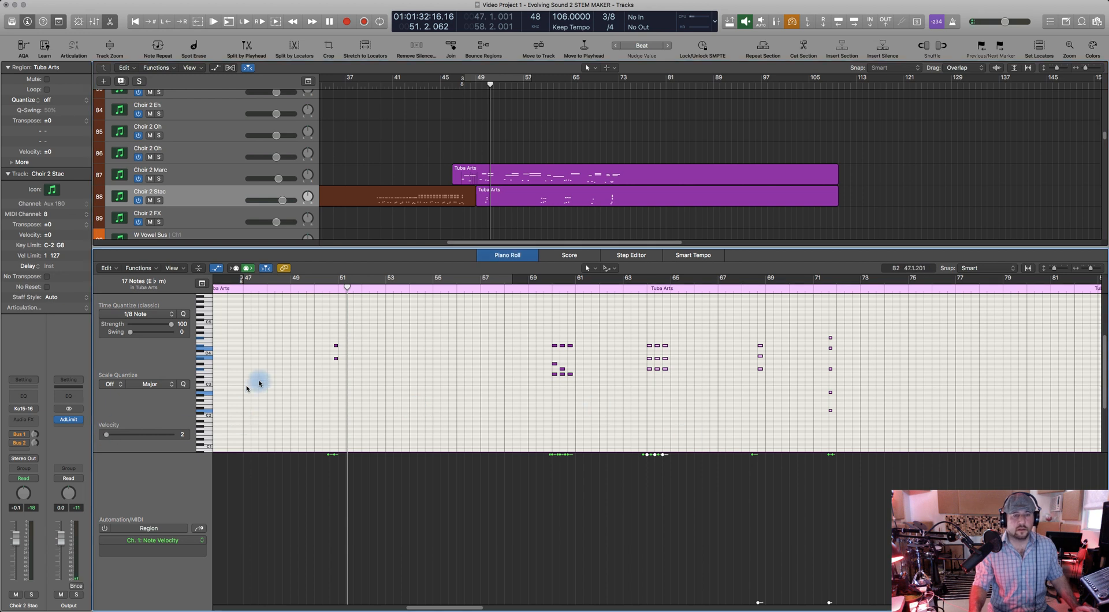
pyautogui.hscroll(2, 737, 478)
pyautogui.scroll(-1, 736, 478)
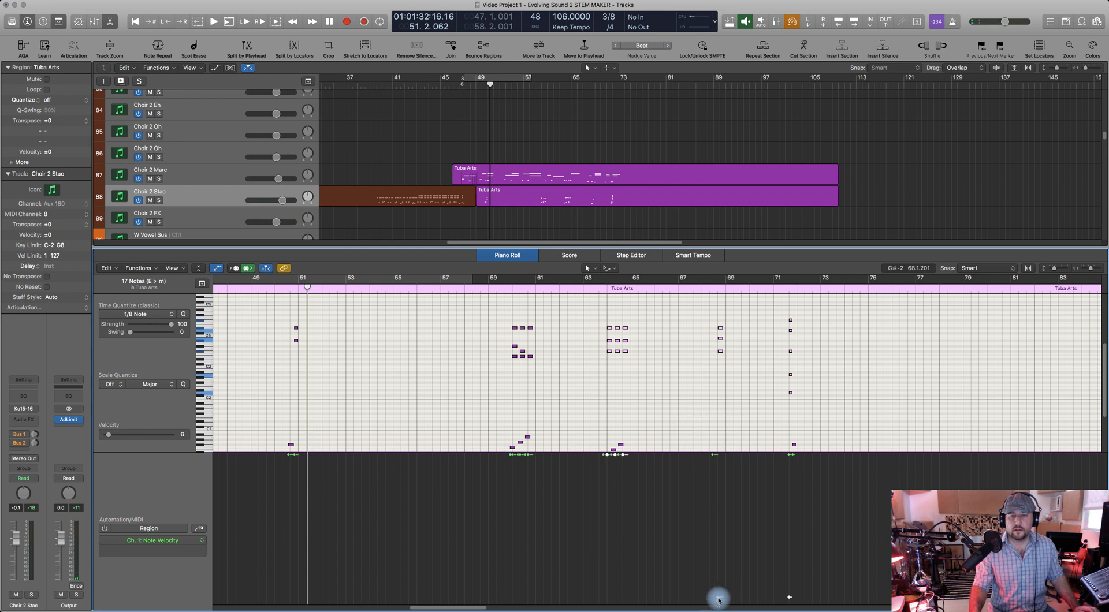
pyautogui.moveTo(718, 598); pyautogui.dragTo(737, 444)
pyautogui.click(722, 502)
pyautogui.moveTo(706, 307); pyautogui.dragTo(809, 404)
pyautogui.moveTo(718, 554); pyautogui.dragTo(700, 143)
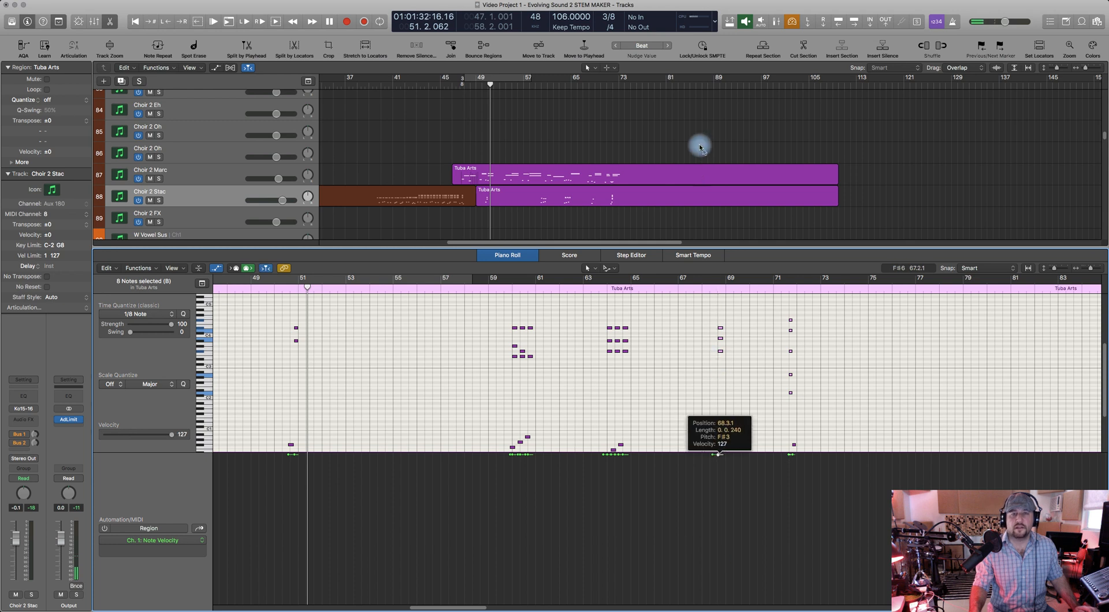
# Show the Choir 2 Stac region's note velocities and select its quiet notes from bar 64 through the bar 72 chord
pyautogui.click(613, 195)
pyautogui.scroll(-2, 607, 381)
pyautogui.click(606, 380)
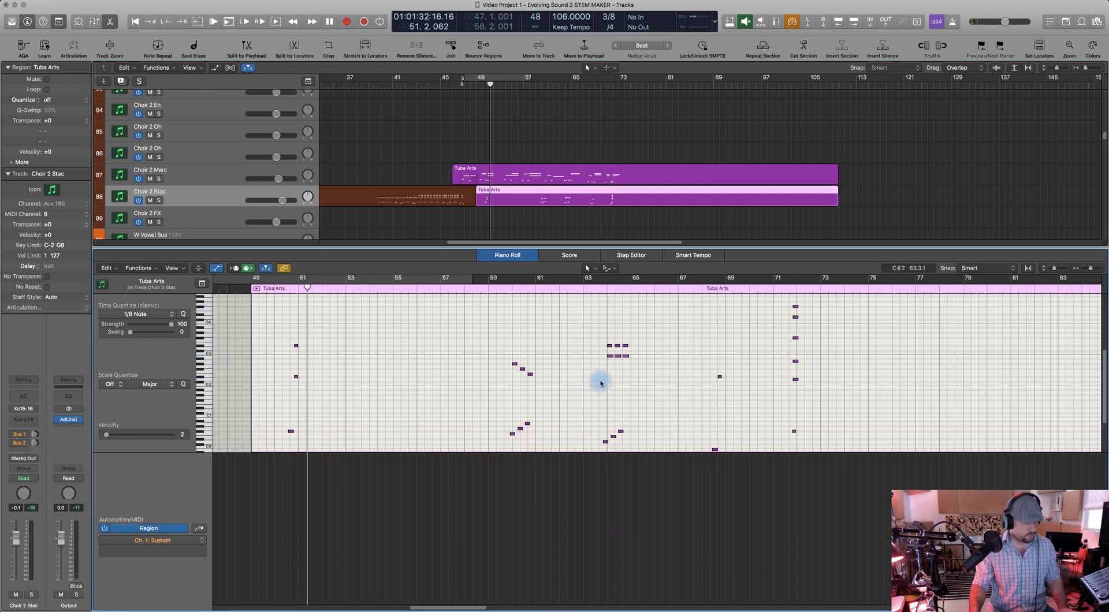
pyautogui.press('super+a')
pyautogui.click(202, 530)
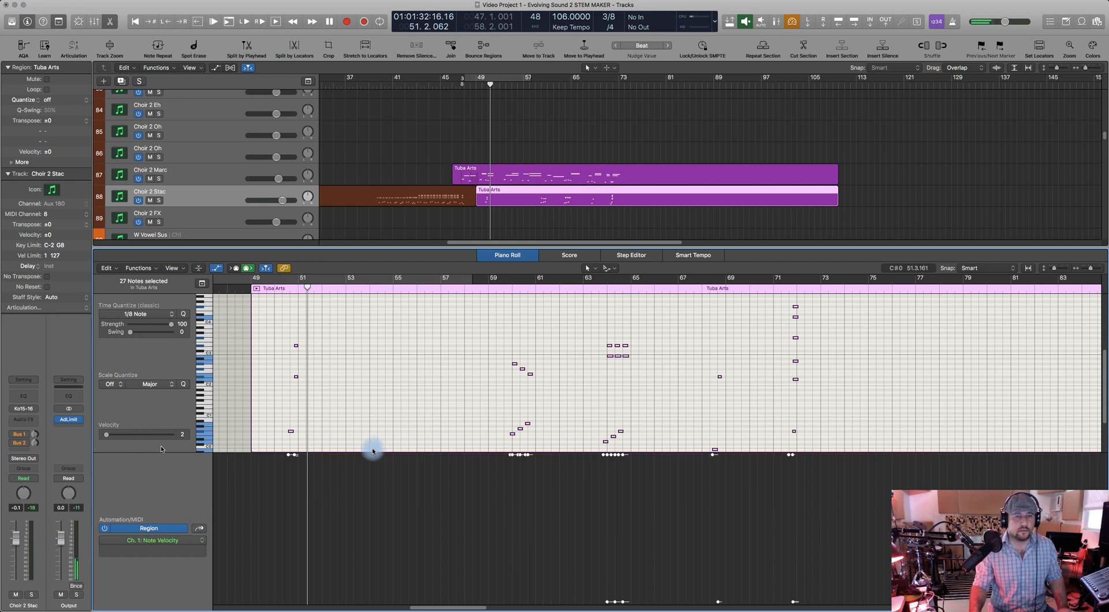
pyautogui.moveTo(599, 324); pyautogui.dragTo(754, 404)
pyautogui.moveTo(792, 339); pyautogui.dragTo(834, 409)
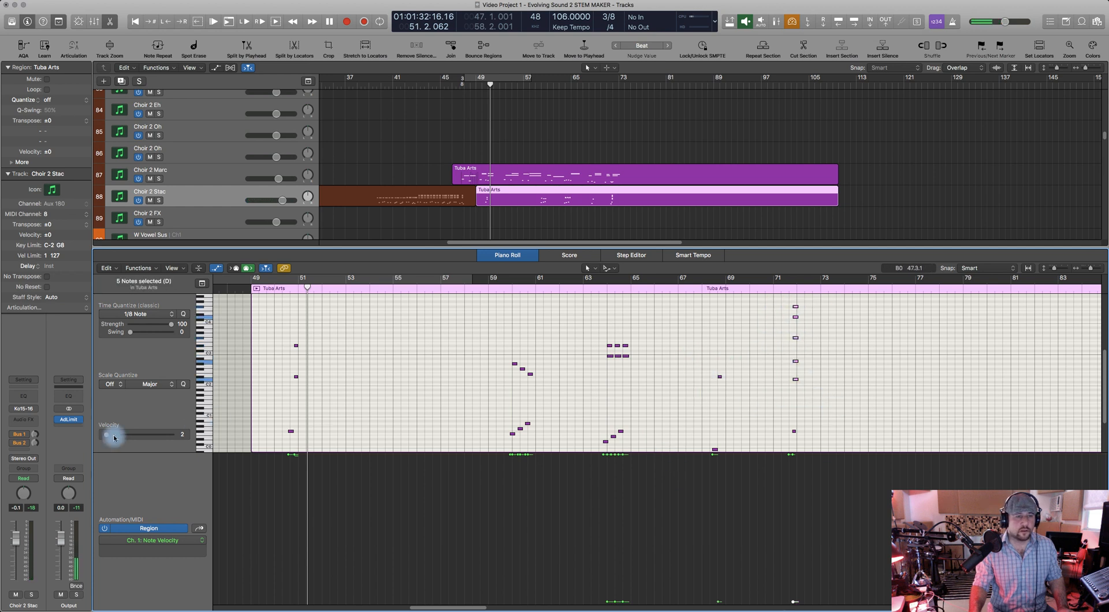
# Close the Piano Roll, place the playhead at bar 46 and select the Trump Arts 2 region
pyautogui.click(507, 255)
pyautogui.click(454, 86)
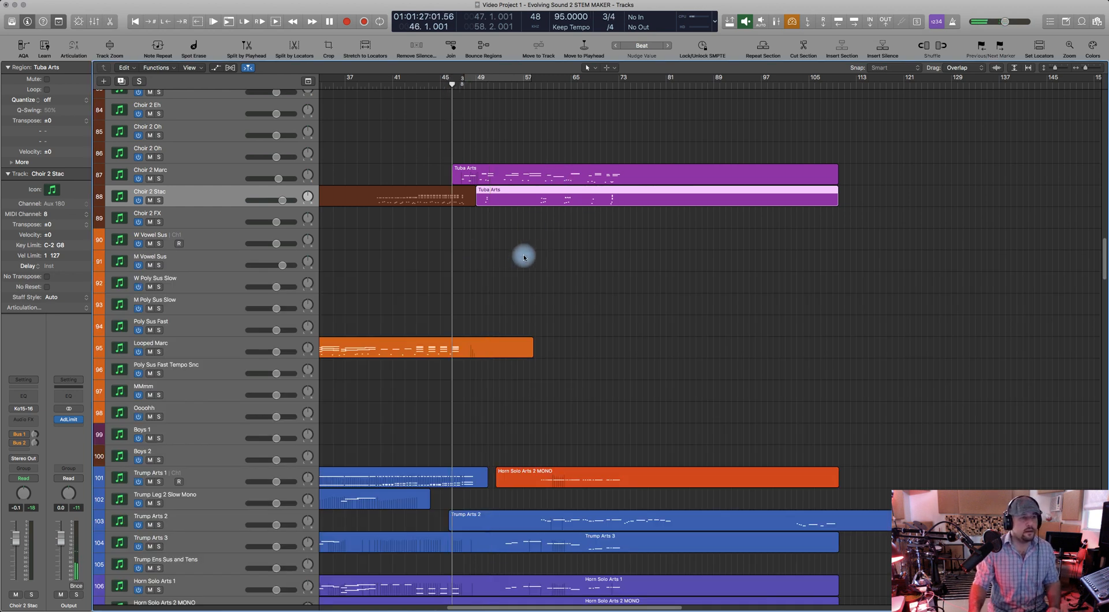
pyautogui.click(526, 213)
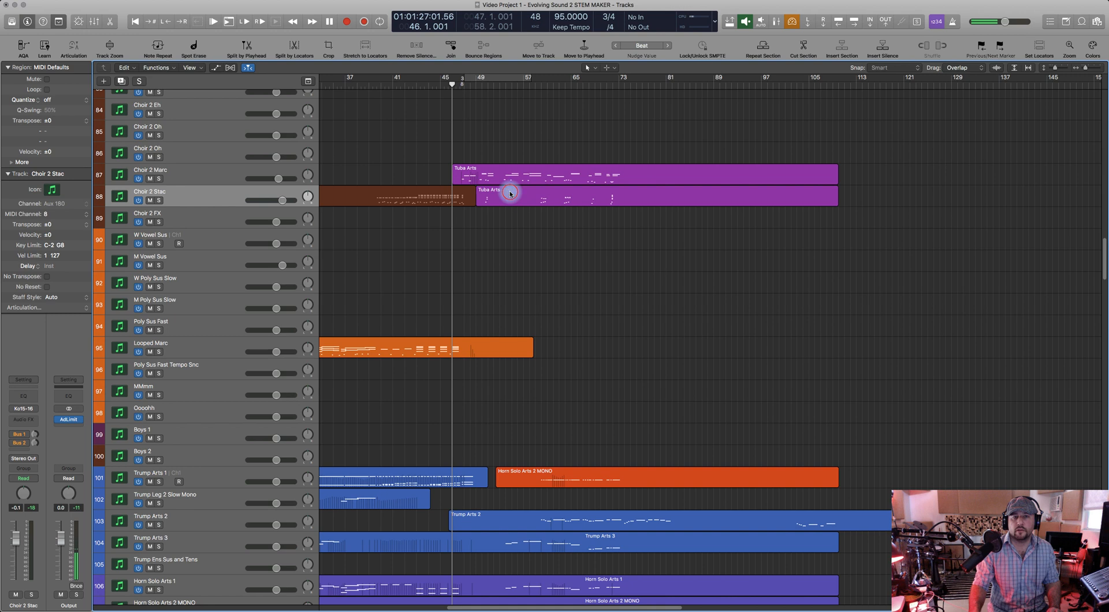
pyautogui.click(511, 194)
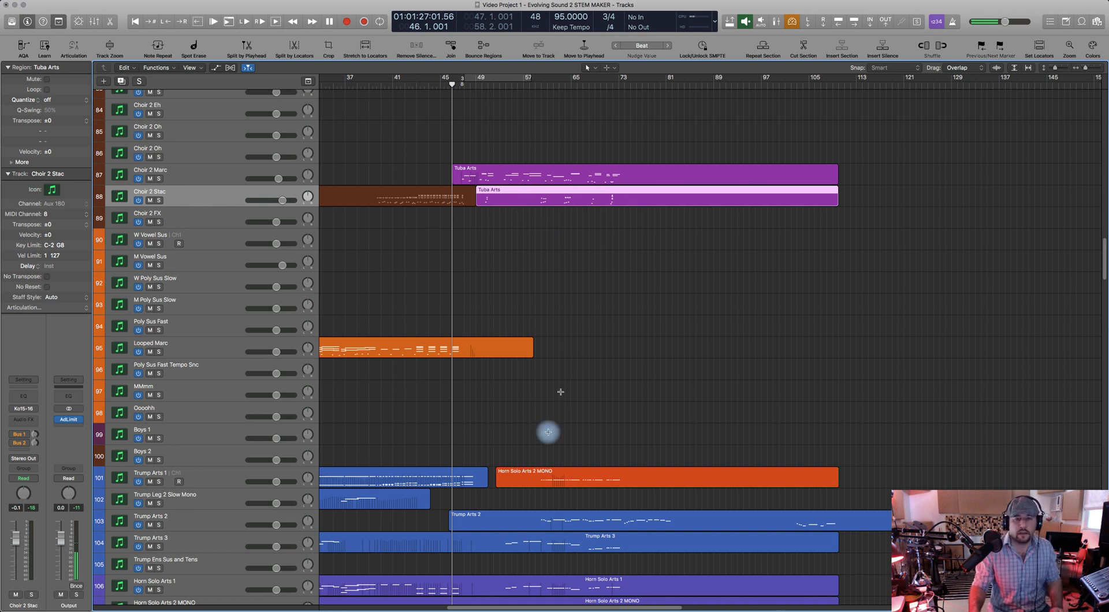
pyautogui.click(540, 516)
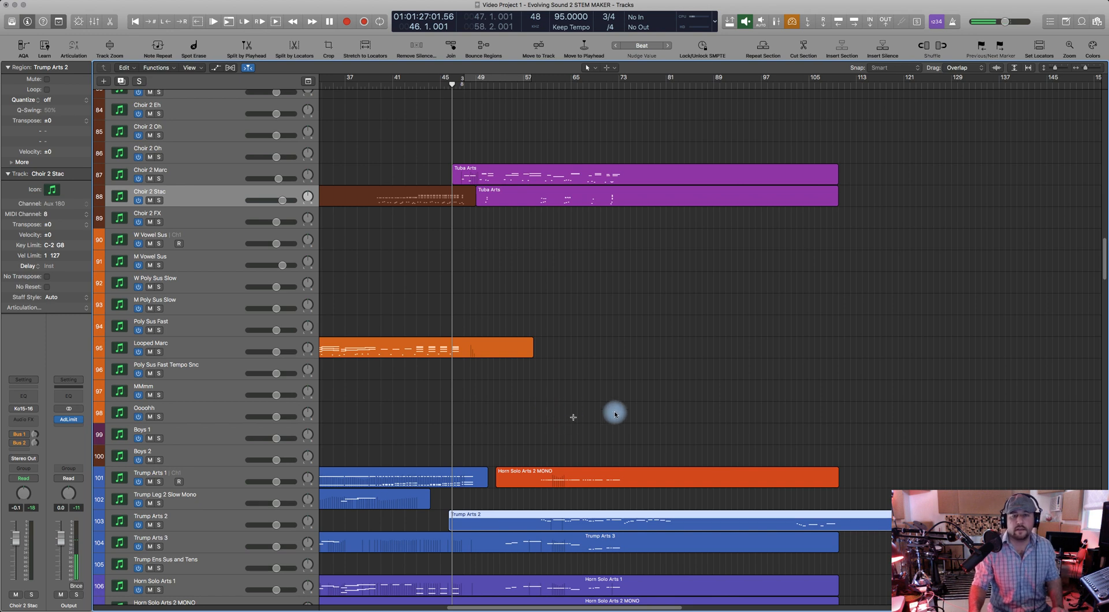
# Play the arrangement from bar 46 to about bar 73 and select the Tuba Arts region on the Choir 2 Marc track
pyautogui.press('space')
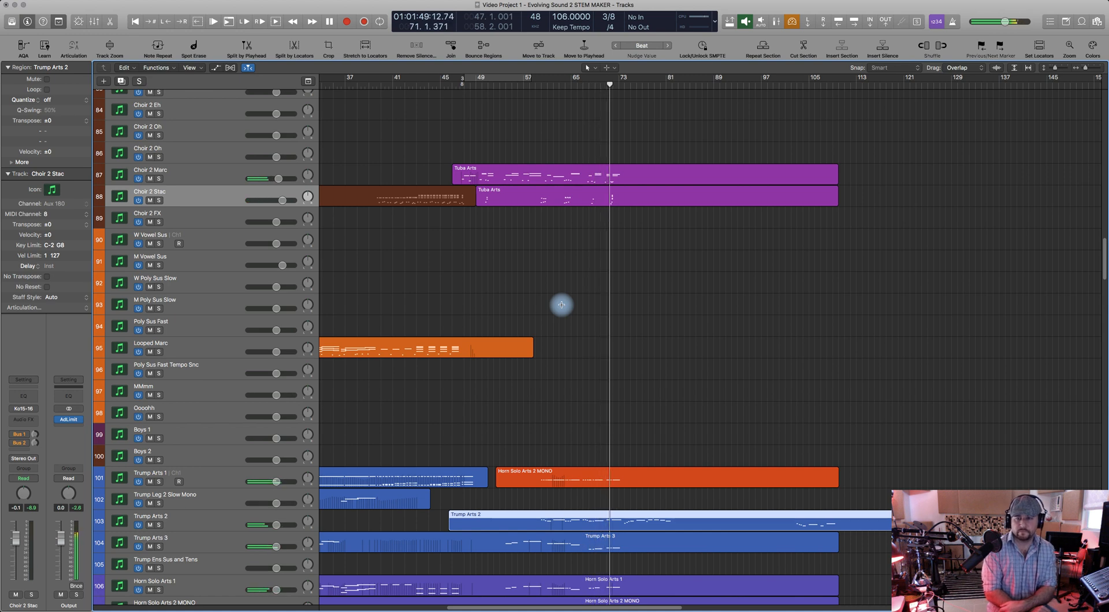
pyautogui.press('space')
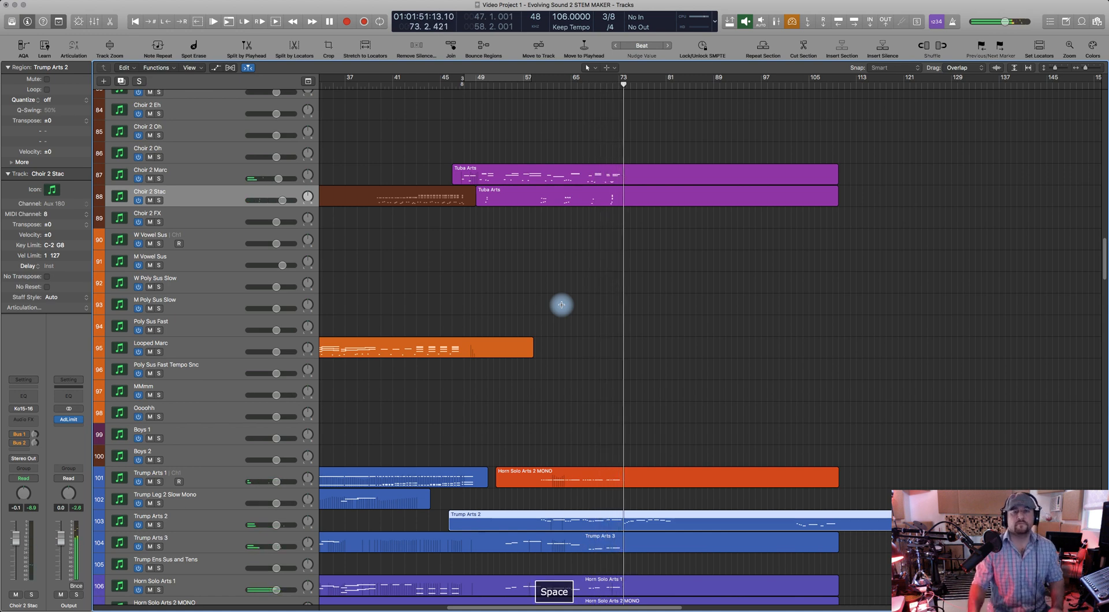
pyautogui.click(536, 173)
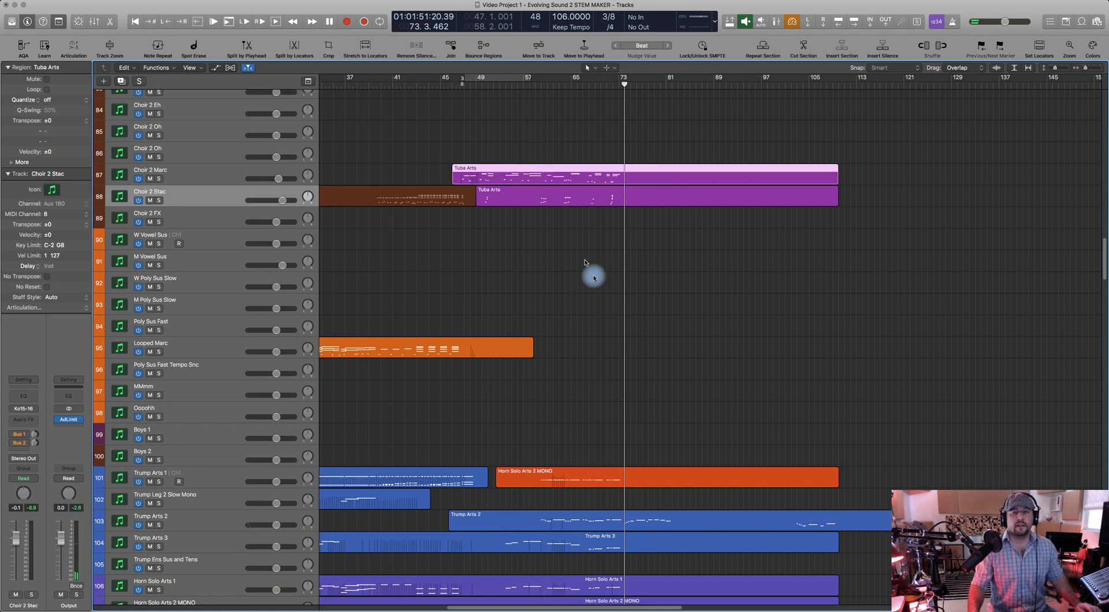
# Open the Cello Stacc region on the Vln 1 Stac track in the Piano Roll
pyautogui.scroll(-10, 618, 317)
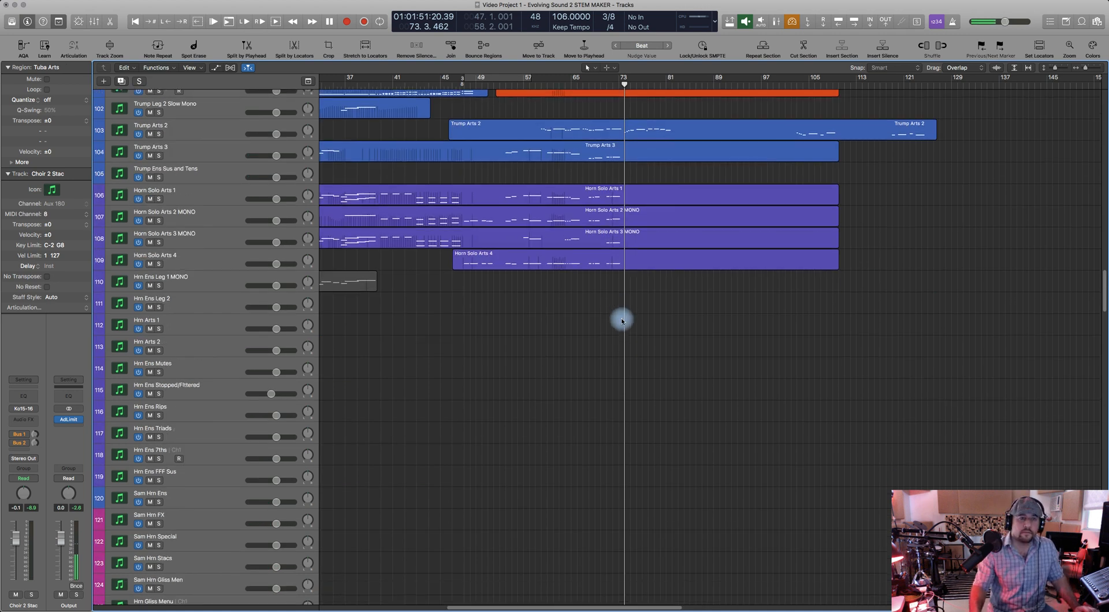
pyautogui.scroll(-14, 594, 330)
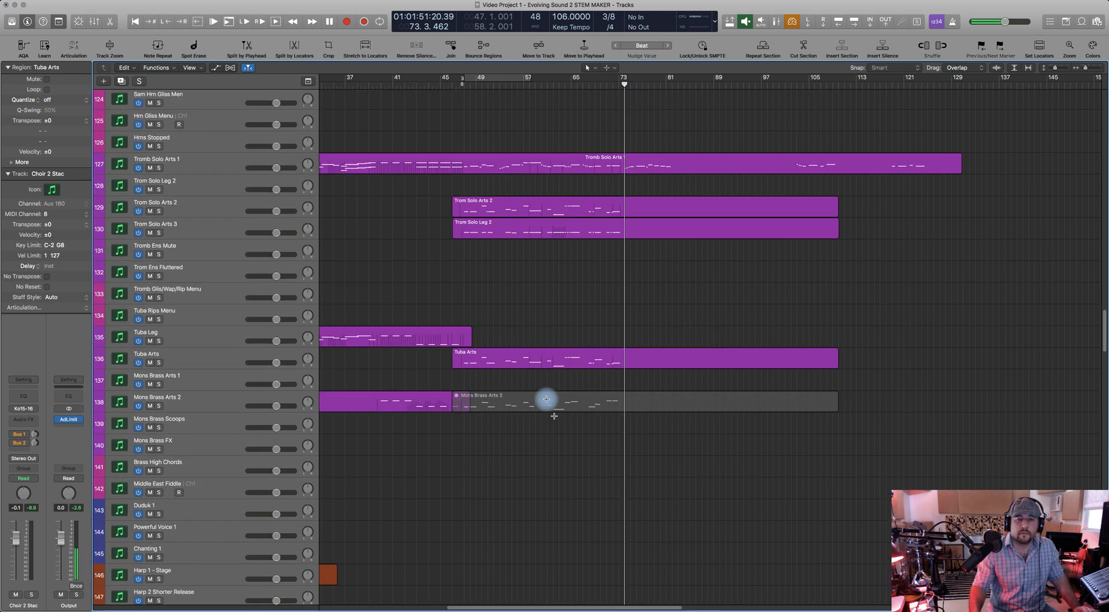
pyautogui.scroll(-20, 543, 377)
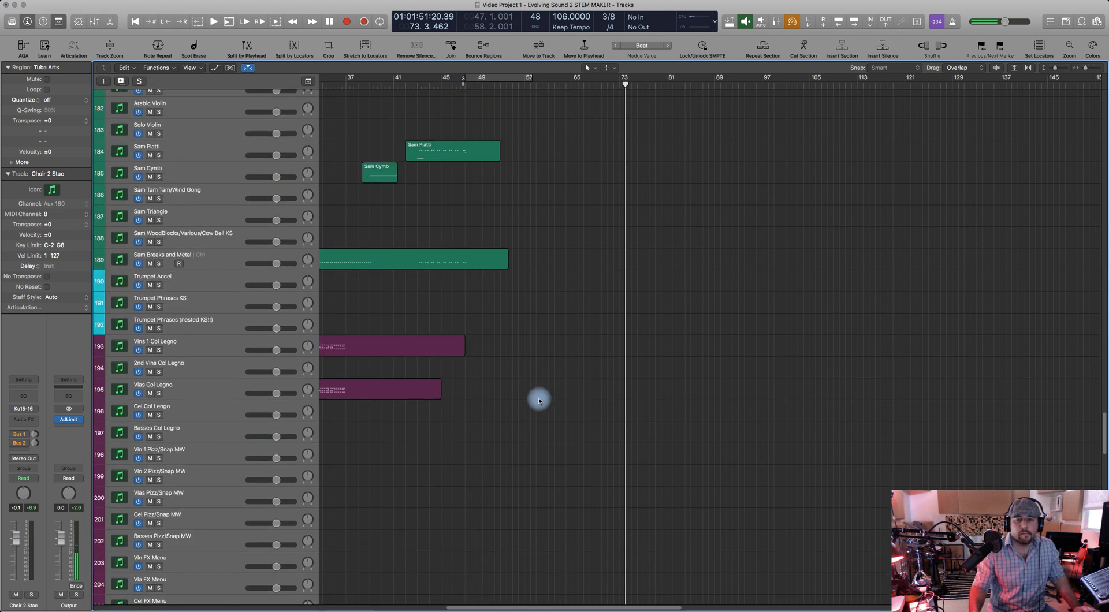
pyautogui.scroll(-12, 539, 401)
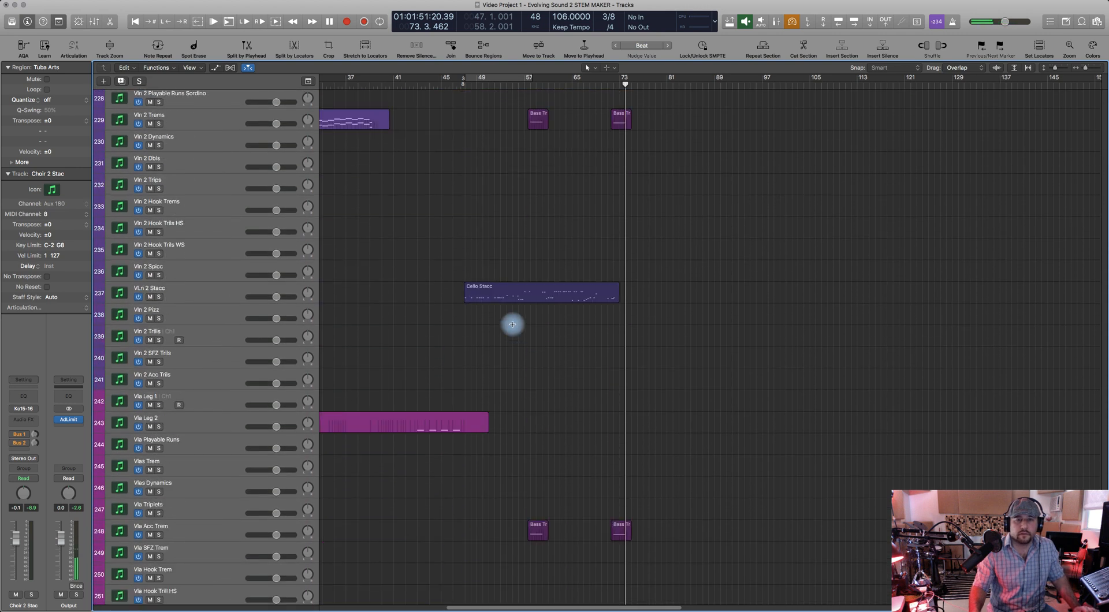
pyautogui.scroll(17, 508, 264)
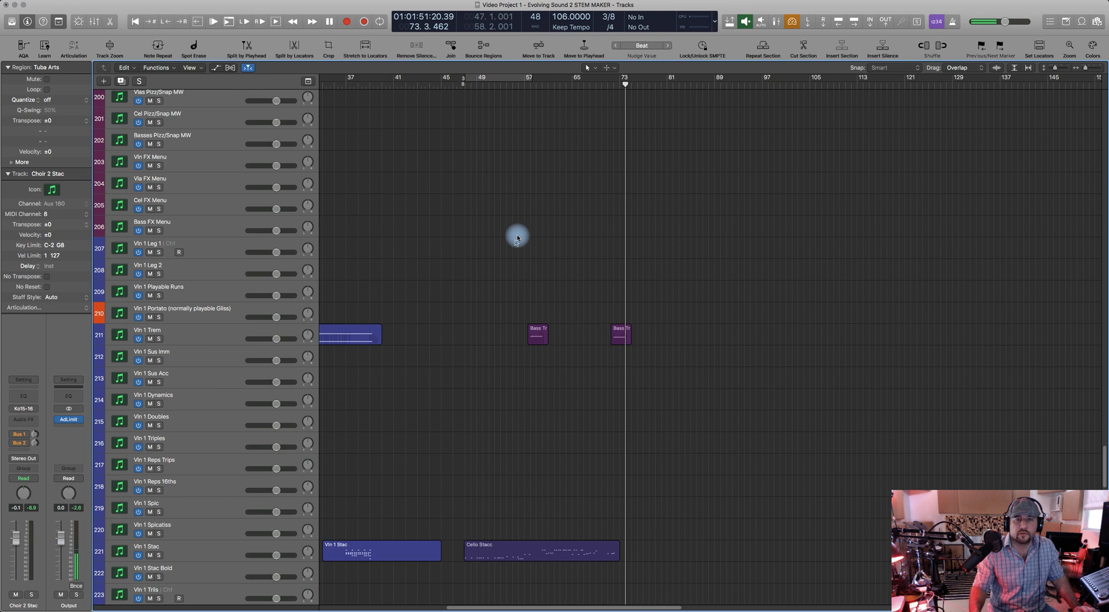
pyautogui.scroll(12, 521, 236)
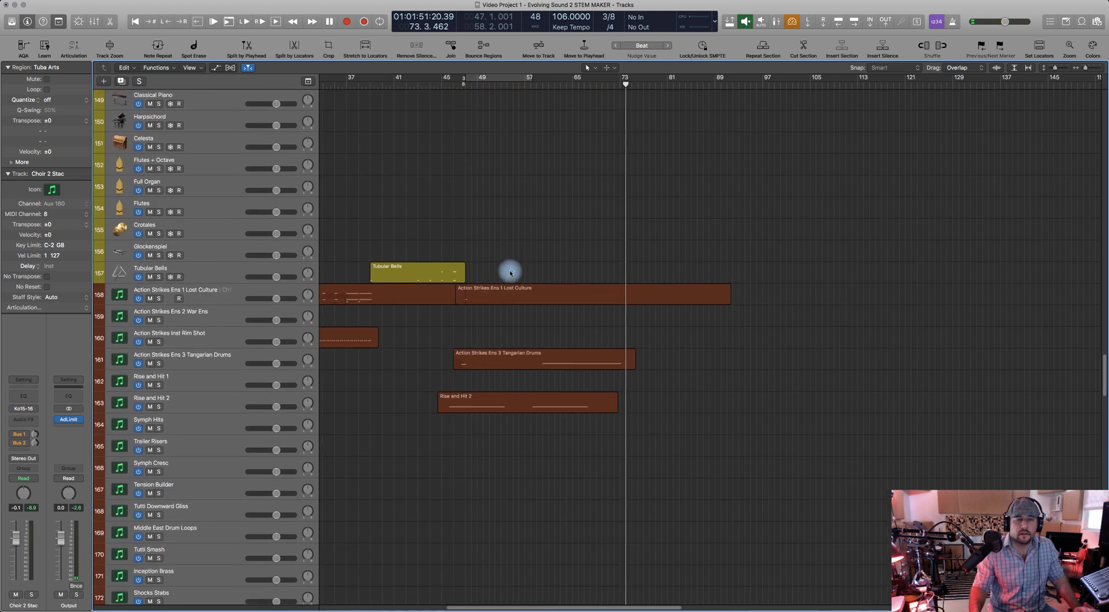
pyautogui.scroll(-20, 517, 412)
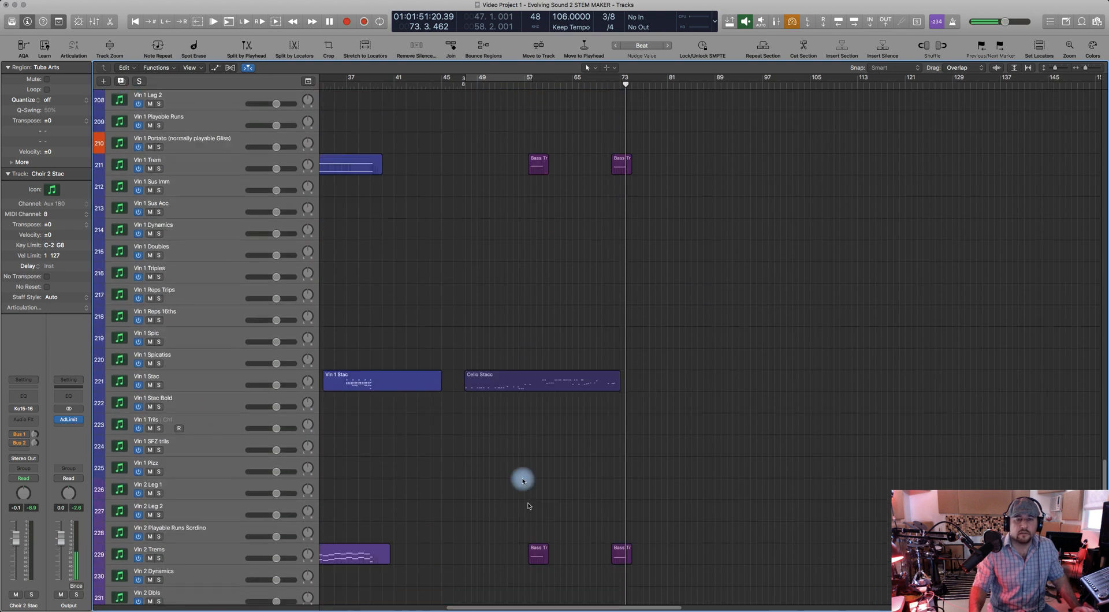
pyautogui.doubleClick(482, 380)
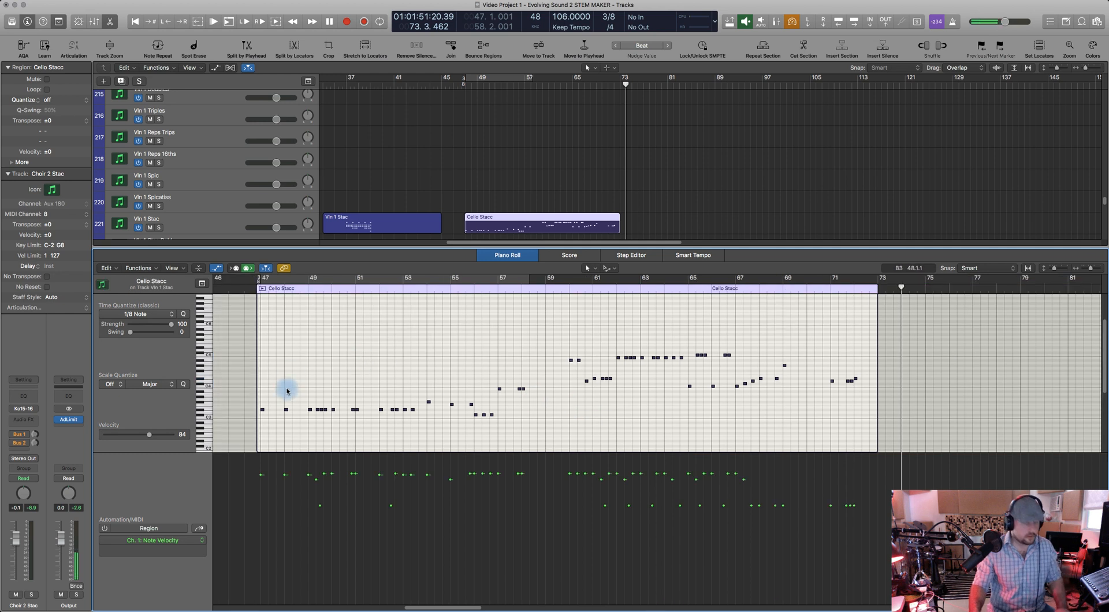
# Audition the region's opening on its own and lower the velocities of its repeated notes from bar 47 through bar 53 to about 68
pyautogui.click(253, 299)
pyautogui.press('space')
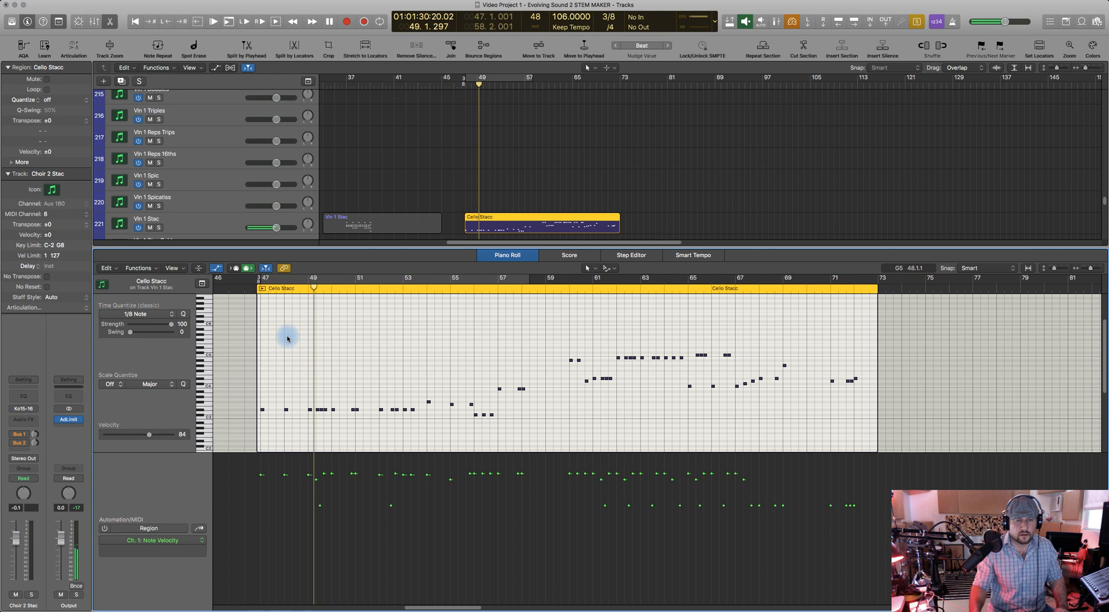
pyautogui.press('space')
pyautogui.moveTo(246, 394); pyautogui.dragTo(423, 435)
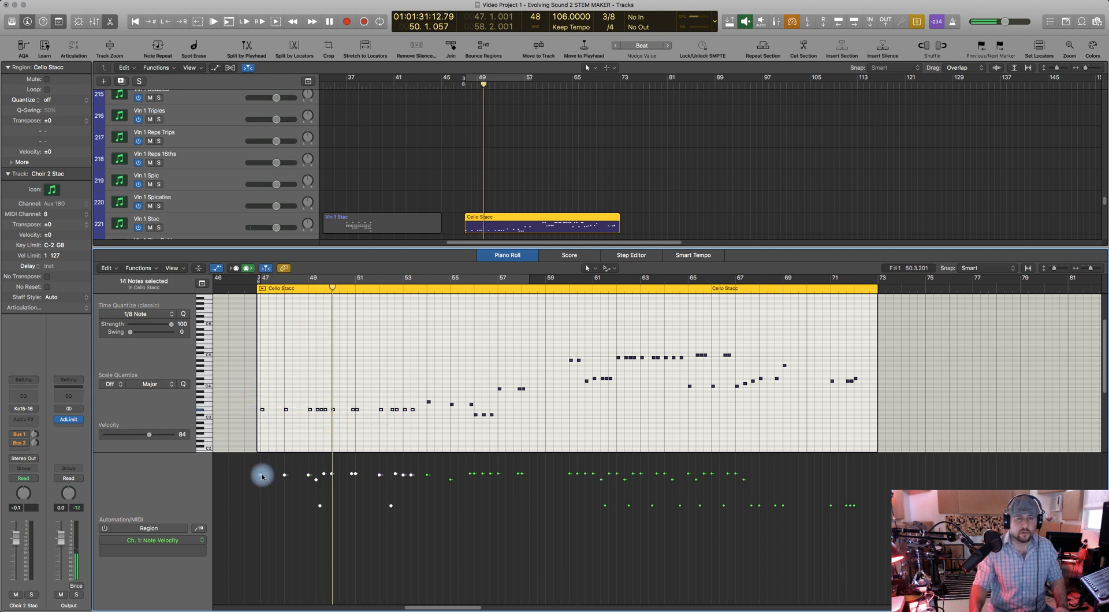
pyautogui.moveTo(261, 477); pyautogui.dragTo(262, 499)
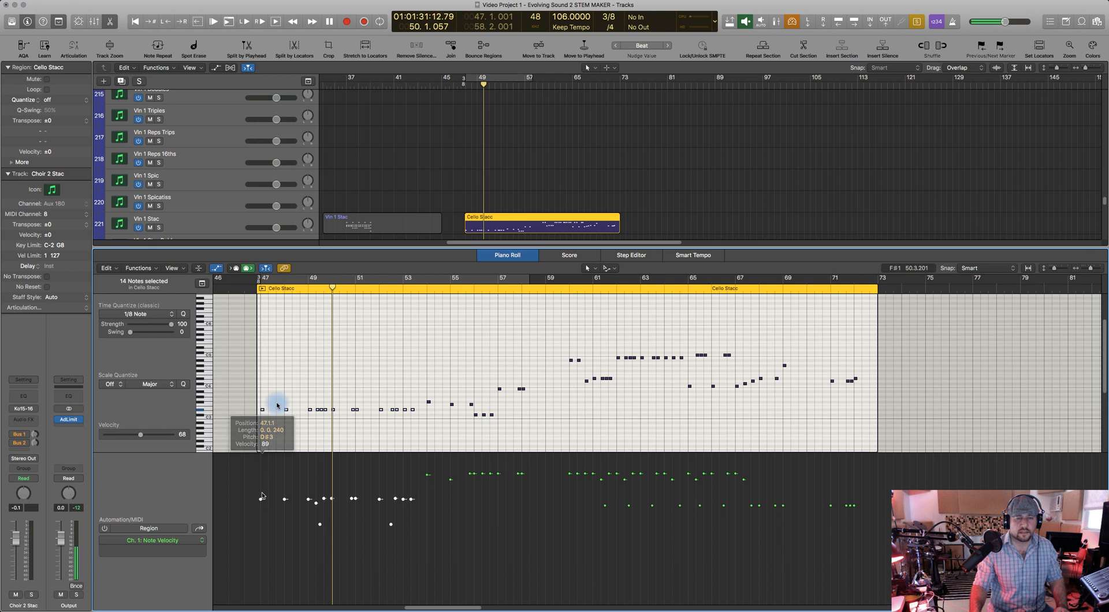
# Play the opening from bar 47 to about bar 51 with the full arrangement, close the Piano Roll and deselect the region
pyautogui.click(250, 291)
pyautogui.click(292, 356)
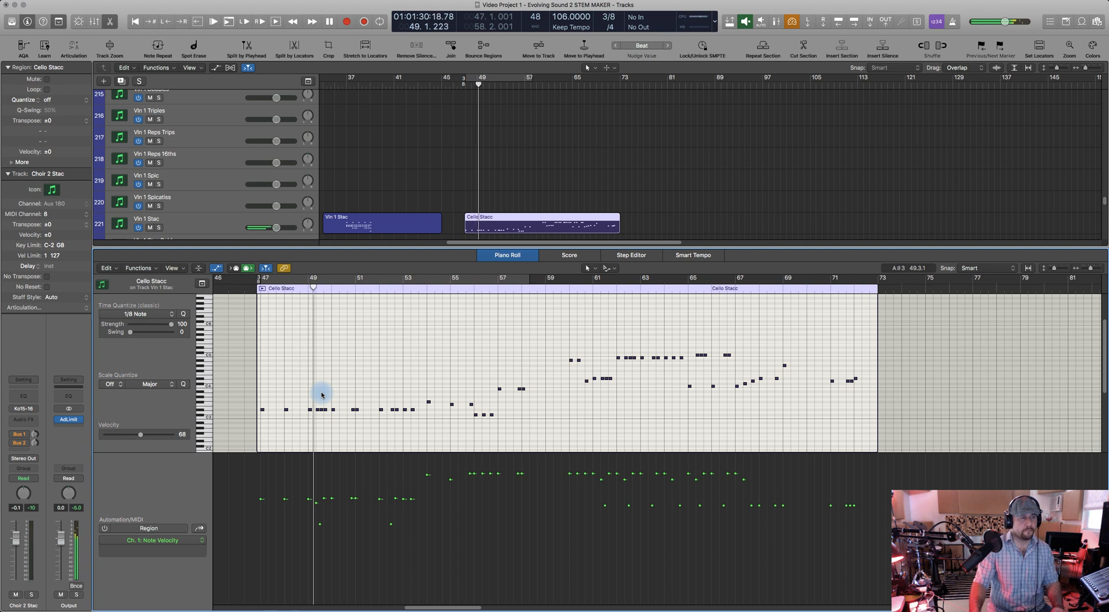
pyautogui.press('space')
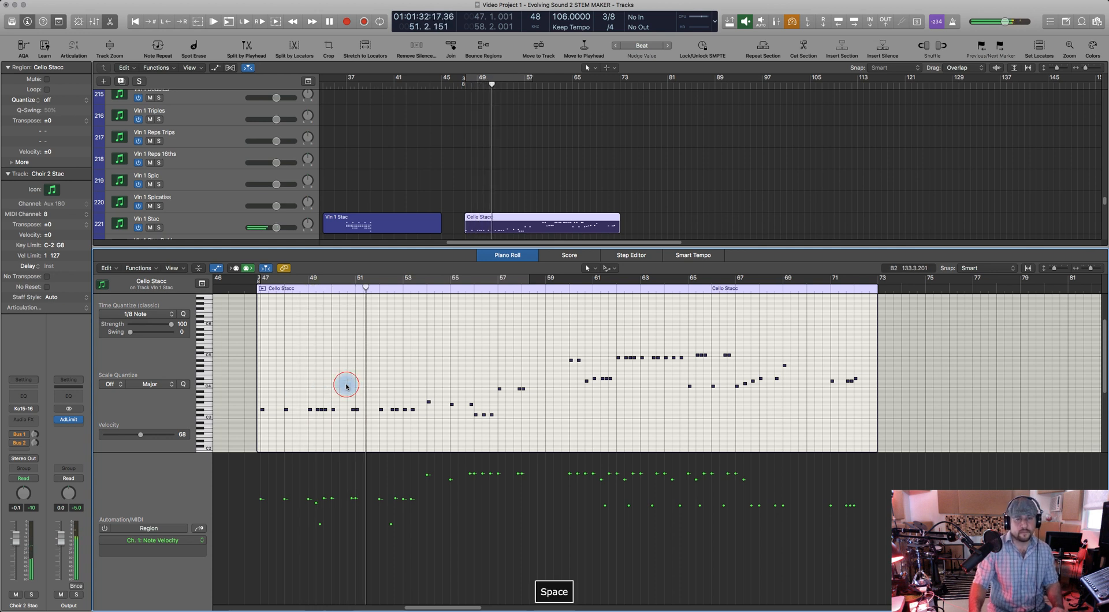
pyautogui.click(508, 256)
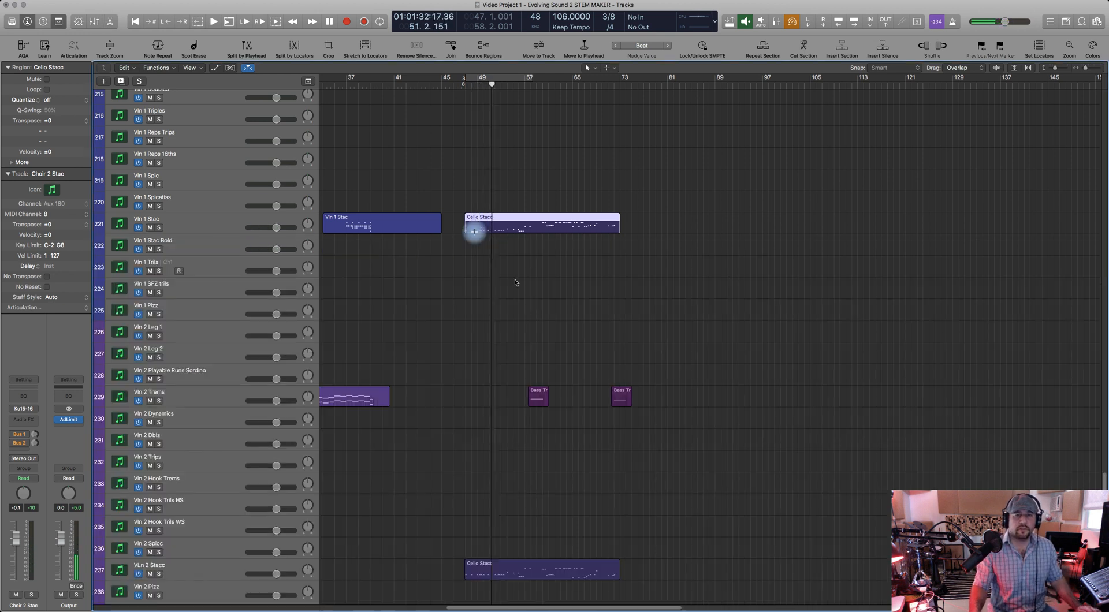
pyautogui.click(483, 266)
pyautogui.scroll(-1, 530, 366)
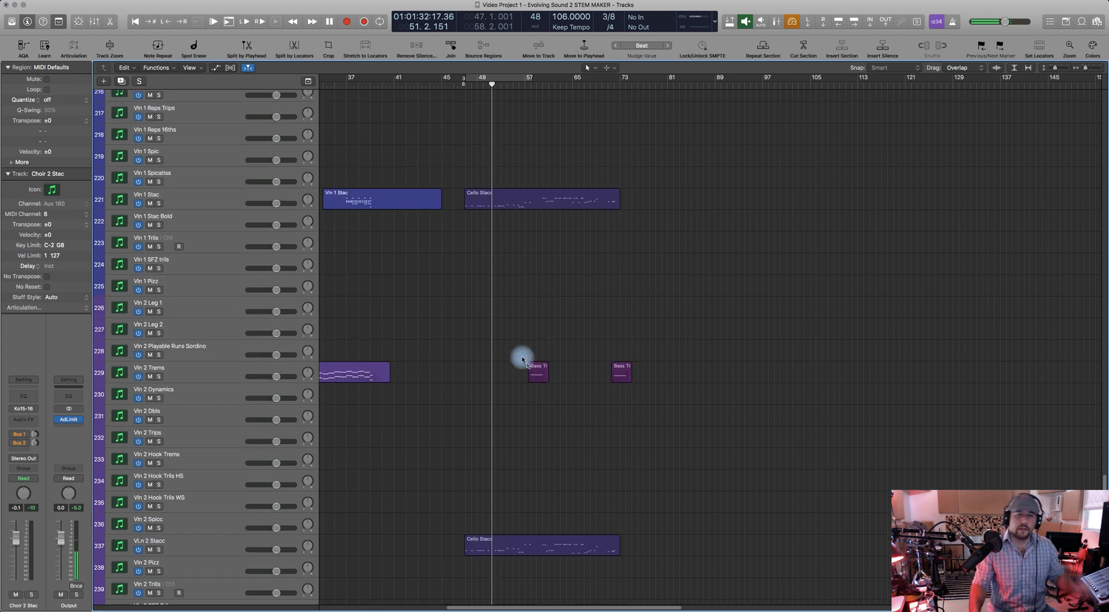
# Show the Vln 1 Stac and VLn 2 Stacc tracks' Cello Stacc regions together to compare their notes and velocities, and close the Piano Roll
pyautogui.click(483, 210)
pyautogui.doubleClick(483, 211)
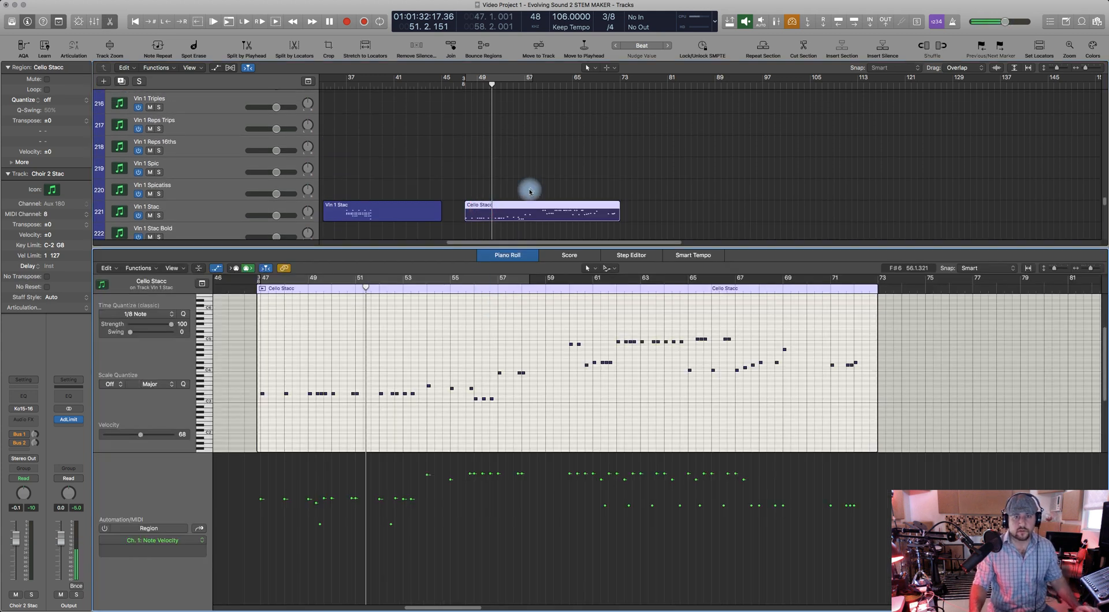
pyautogui.scroll(-10, 527, 191)
pyautogui.scroll(-5, 523, 191)
pyautogui.keyDown('shift'); pyautogui.click(498, 143); pyautogui.keyUp('shift')
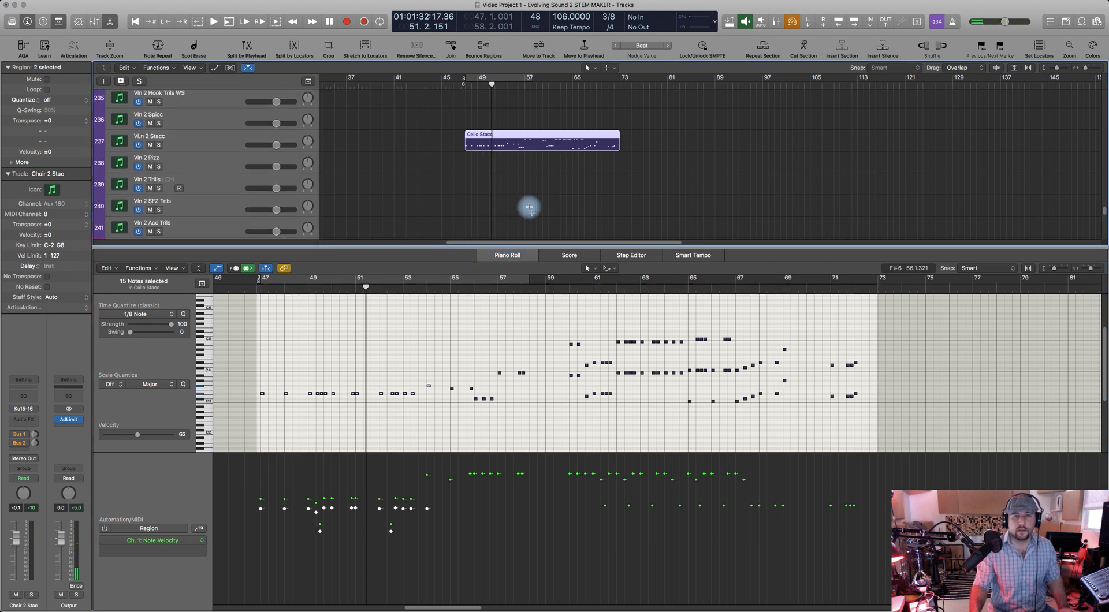
pyautogui.scroll(-10, 527, 199)
pyautogui.scroll(-5, 524, 191)
pyautogui.click(502, 259)
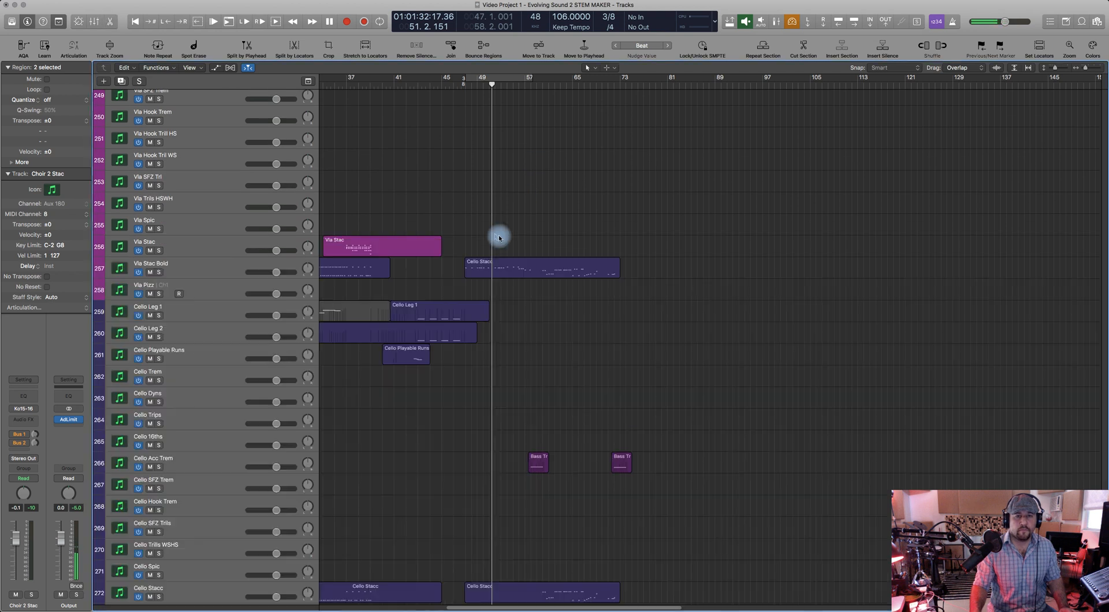
pyautogui.click(513, 263)
# Copy the Cello Stacc region from the VLn 2 Stacc track and place the copy on the Flute Stac track at the same song position
pyautogui.scroll(12, 516, 265)
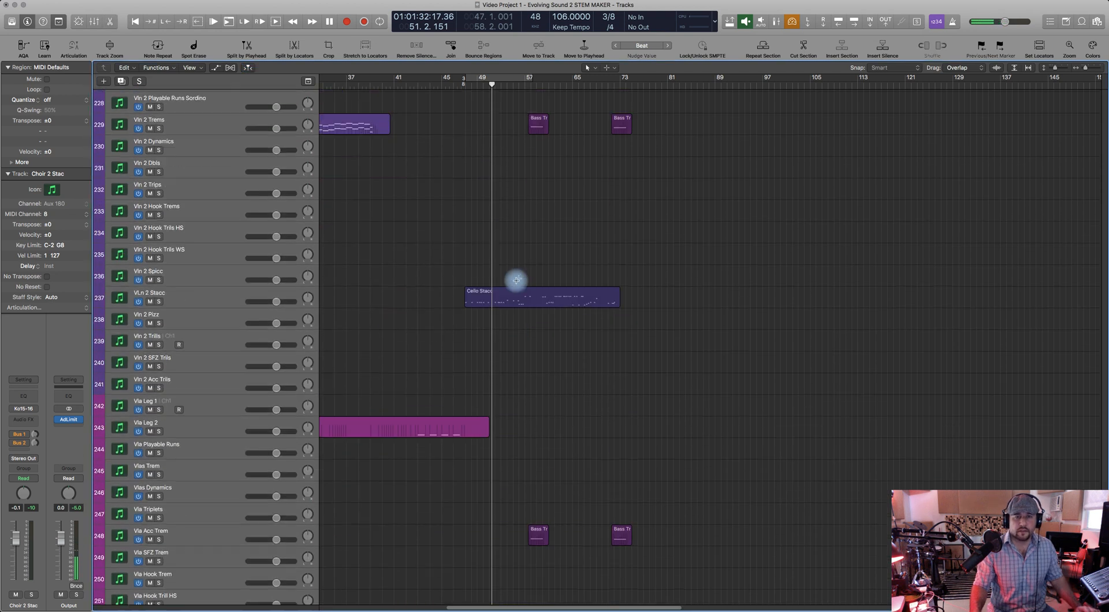
pyautogui.moveTo(495, 341); pyautogui.dragTo(491, 319)
pyautogui.scroll(15, 485, 319)
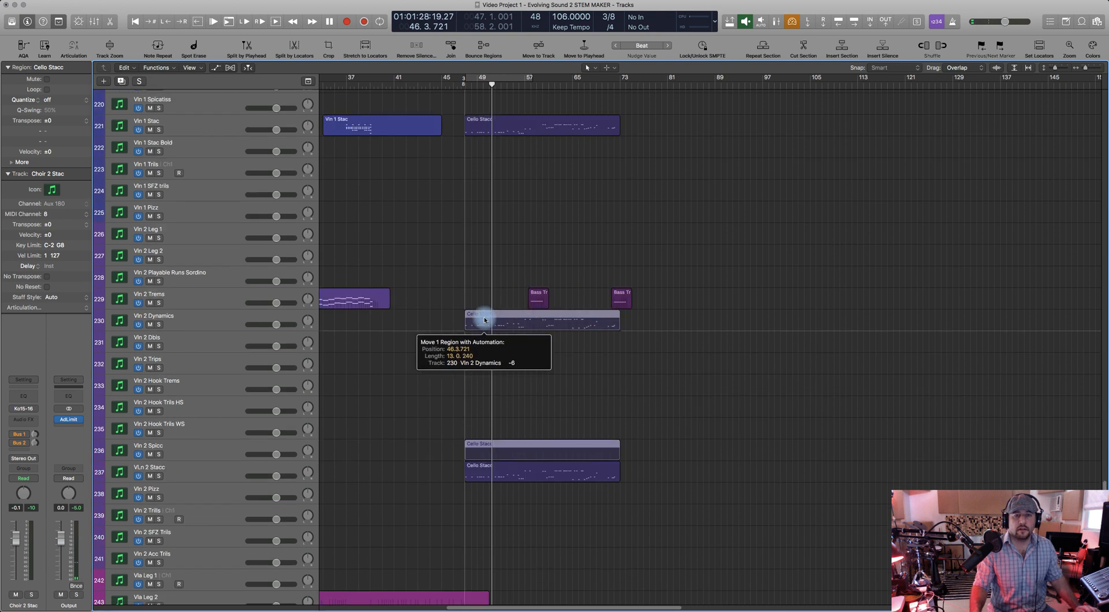
pyautogui.scroll(20, 484, 320)
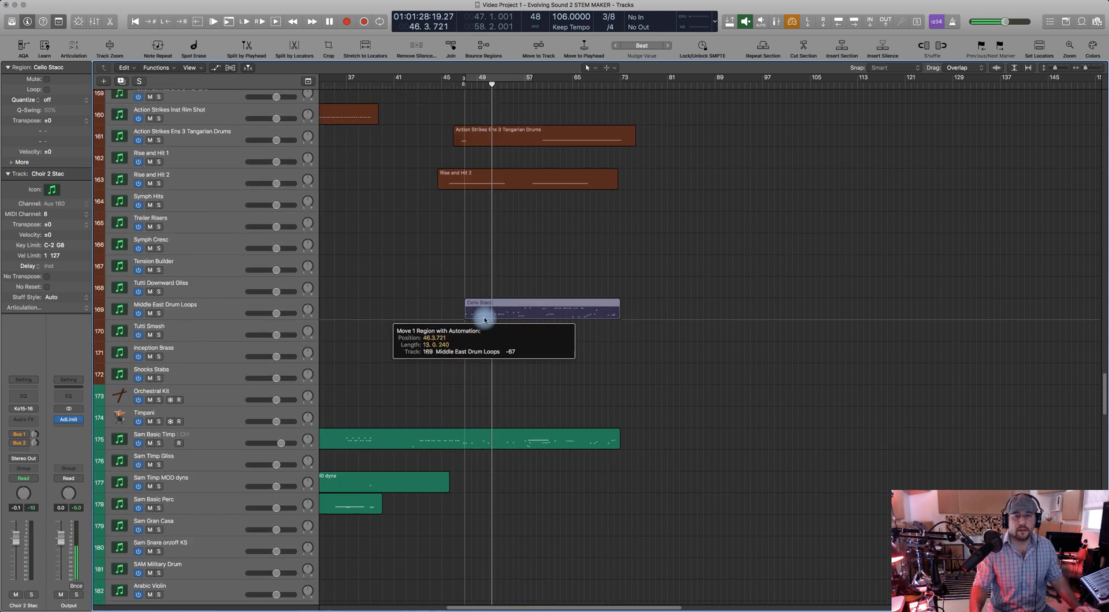
pyautogui.scroll(17, 485, 320)
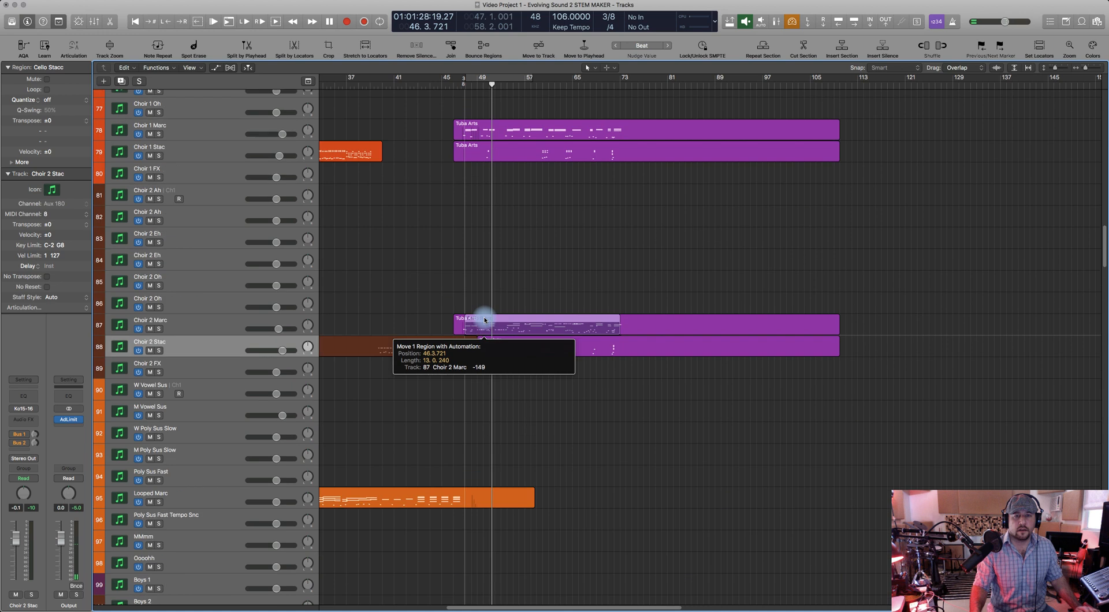
pyautogui.scroll(8, 484, 320)
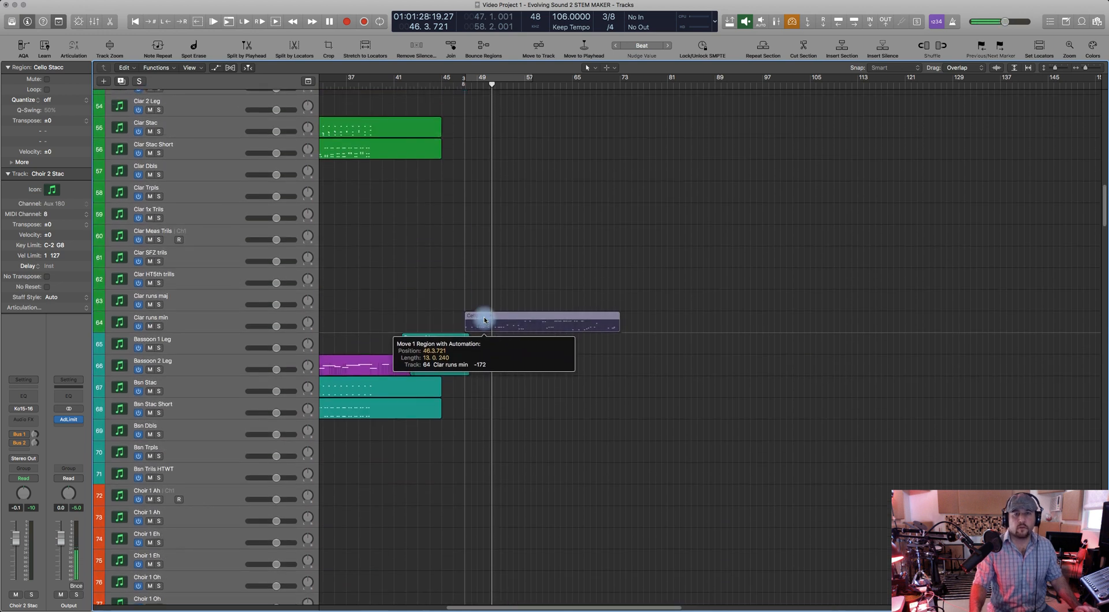
pyautogui.scroll(5, 485, 319)
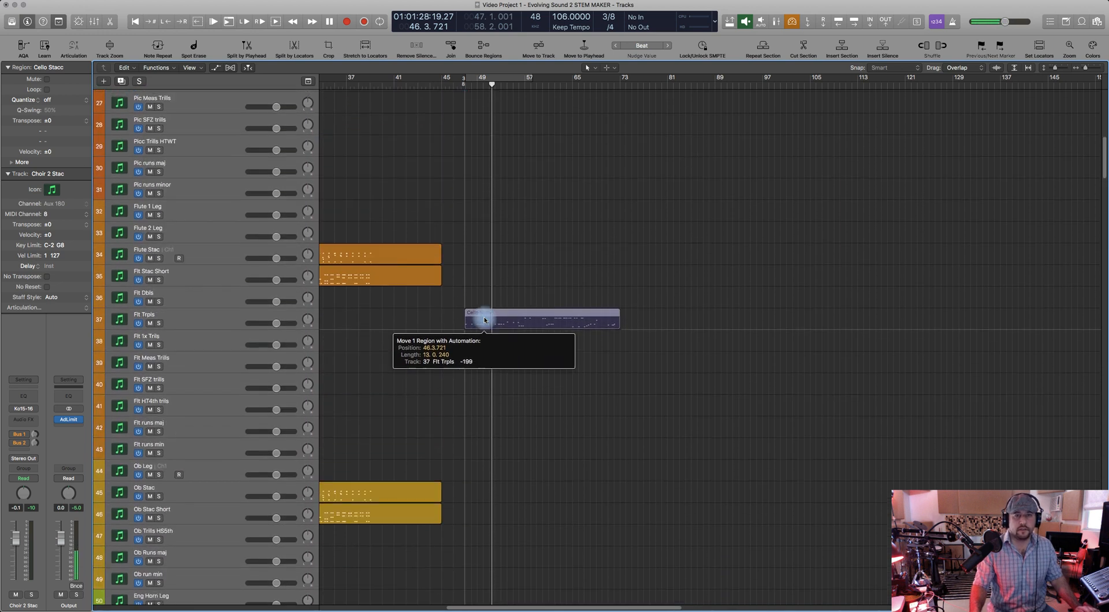
pyautogui.scroll(-1, 485, 319)
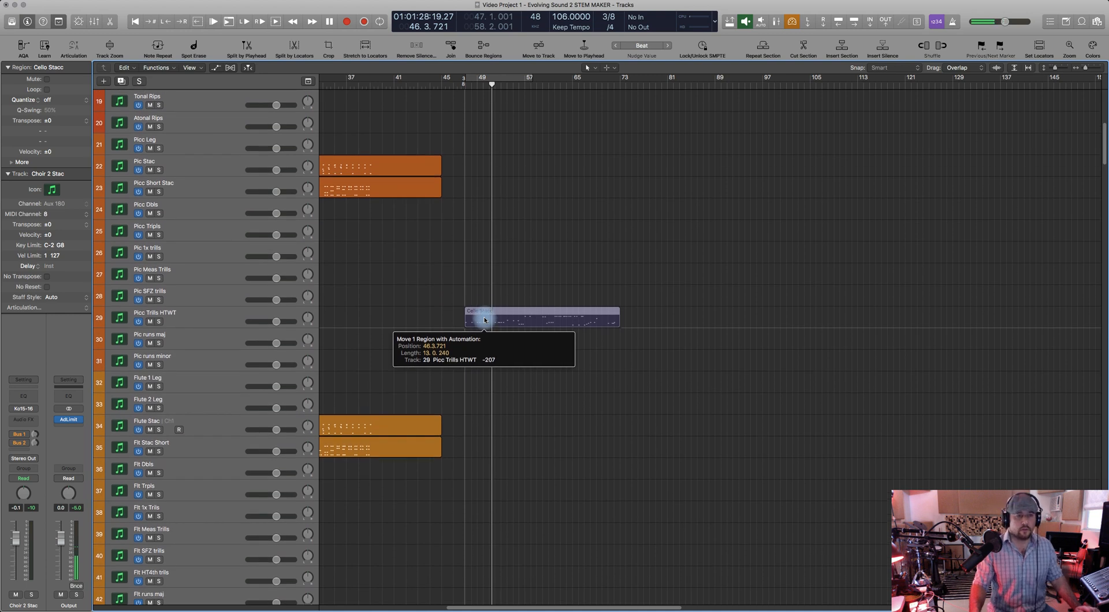
pyautogui.scroll(-3, 484, 320)
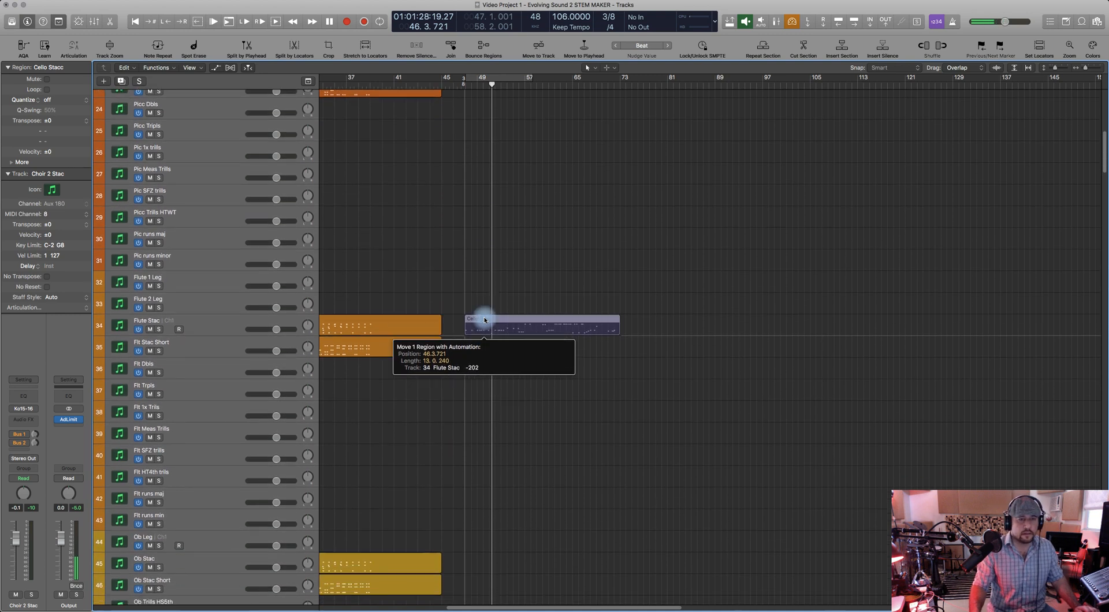
pyautogui.moveTo(485, 319); pyautogui.dragTo(488, 322)
# Open the Flute Stac track's Cello Stacc region in the Piano Roll and audition its notes from about bar 65 to bar 67
pyautogui.doubleClick(486, 320)
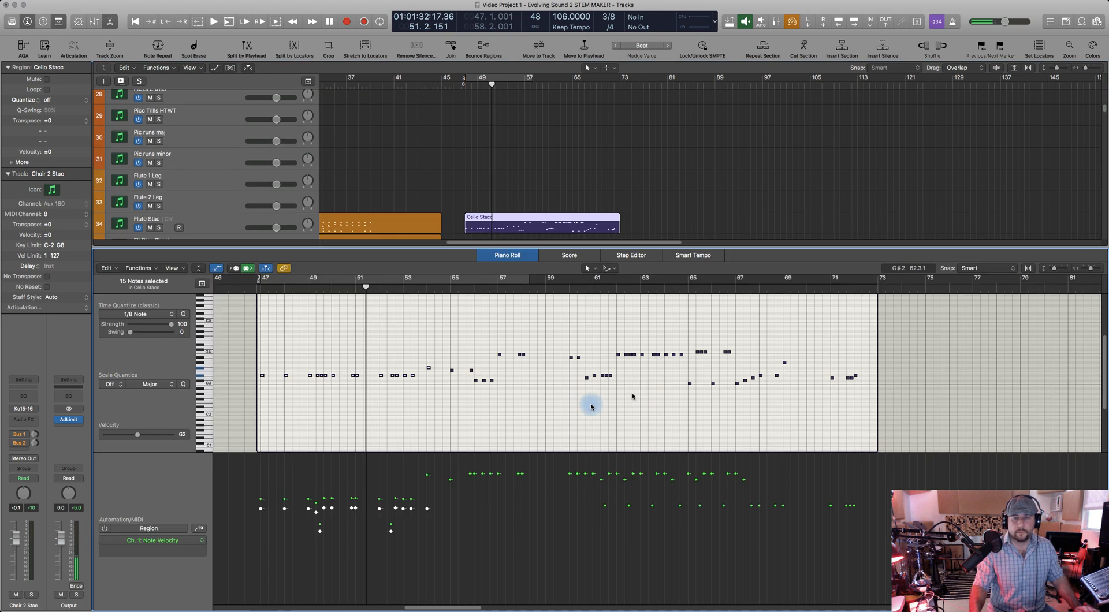
pyautogui.click(685, 287)
pyautogui.press('super+Right')
pyautogui.press('super+Right')
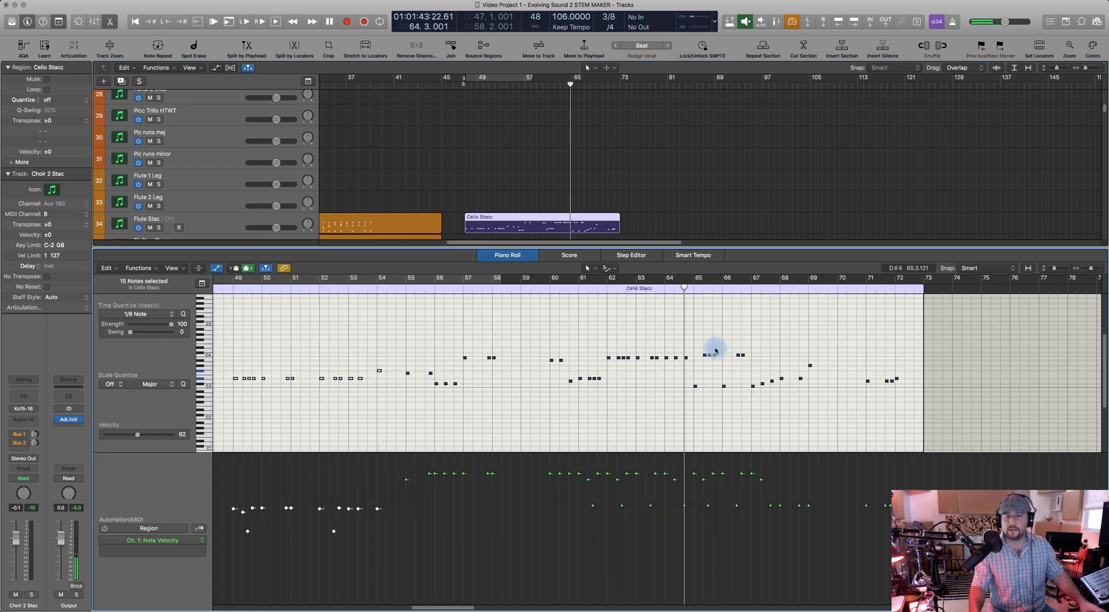
pyautogui.hscroll(-5, 716, 346)
pyautogui.hscroll(5, 708, 344)
pyautogui.hscroll(4, 698, 341)
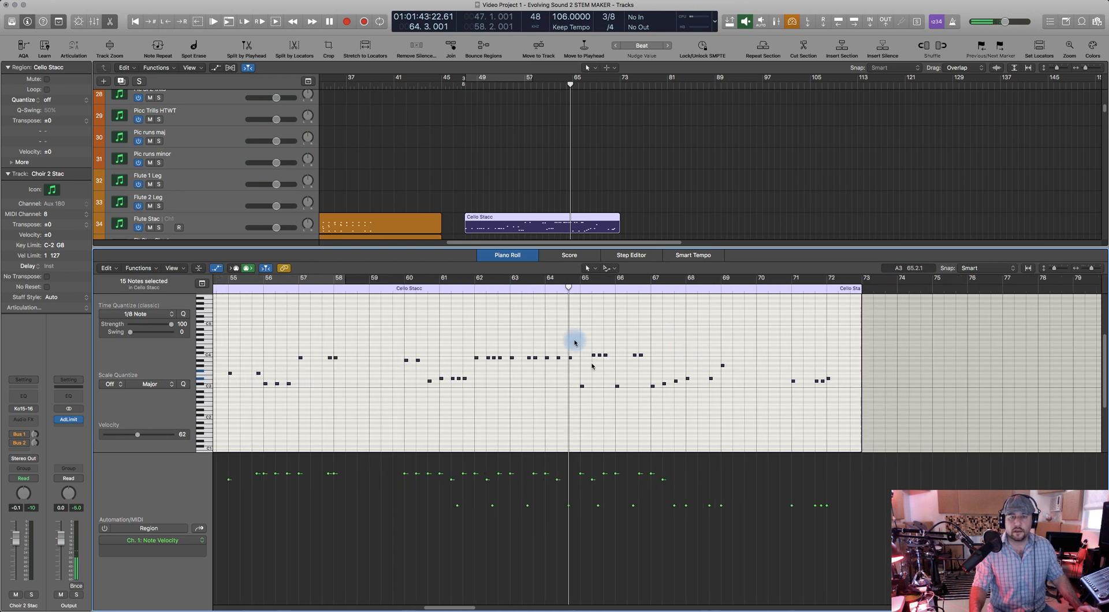
pyautogui.moveTo(569, 292); pyautogui.dragTo(577, 291)
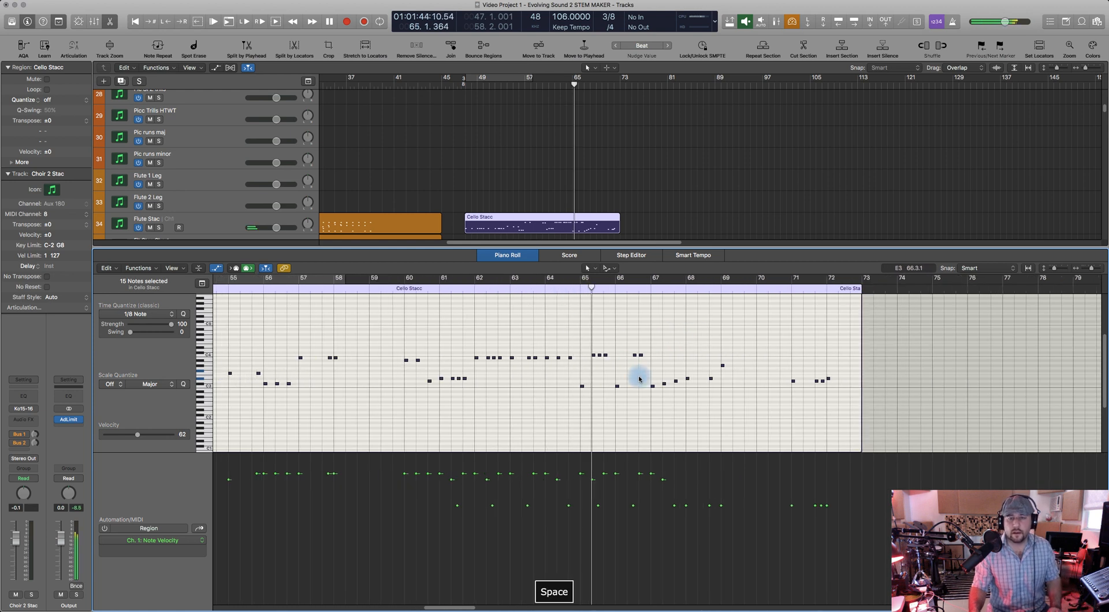
pyautogui.press('space')
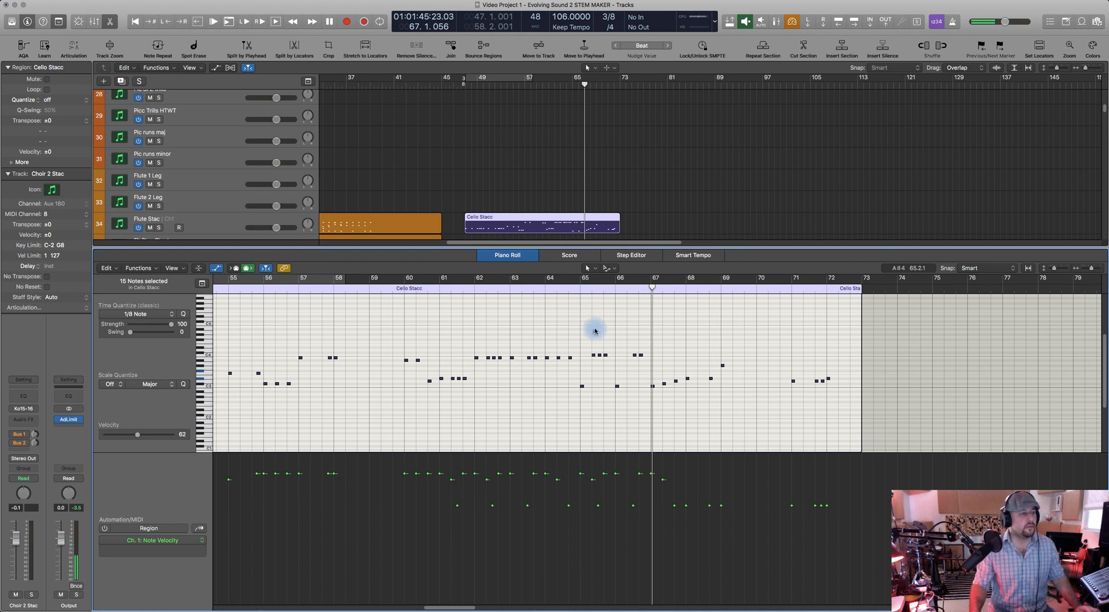
pyautogui.hscroll(-5, 613, 324)
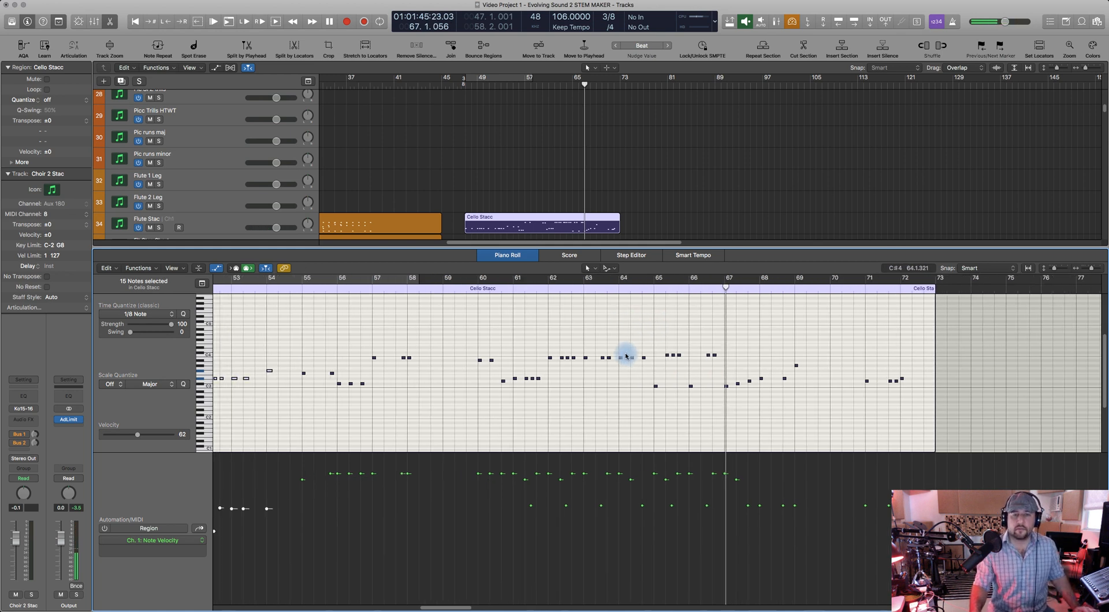
# Transpose all notes in the Flute Stac track's Cello Stacc region up two octaves
pyautogui.hscroll(-6, 627, 357)
pyautogui.click(412, 354)
pyautogui.scroll(-4, 406, 362)
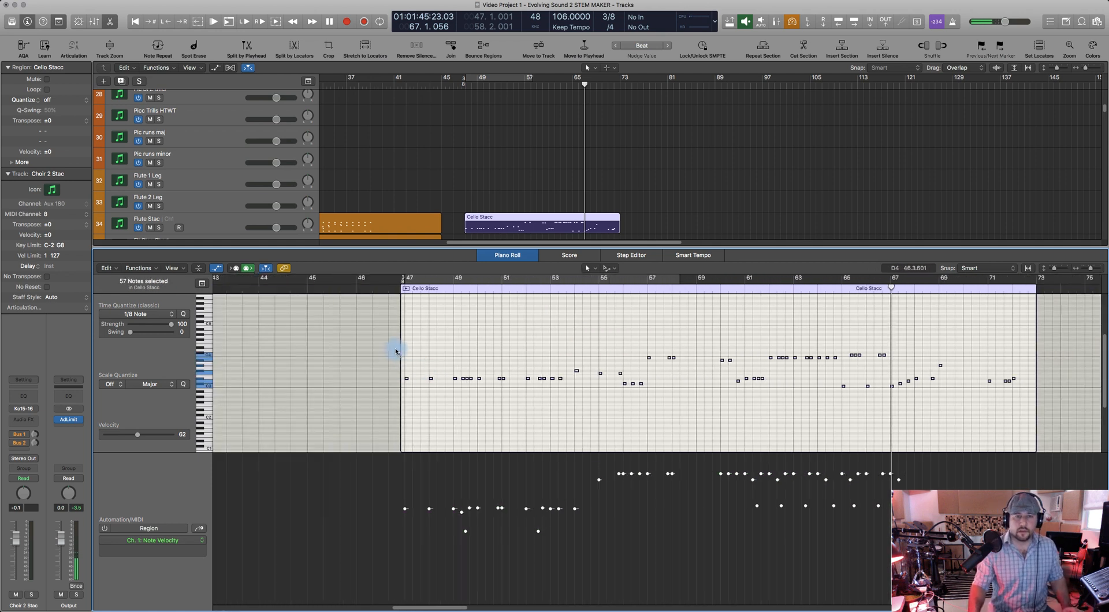
pyautogui.moveTo(476, 394); pyautogui.dragTo(582, 401)
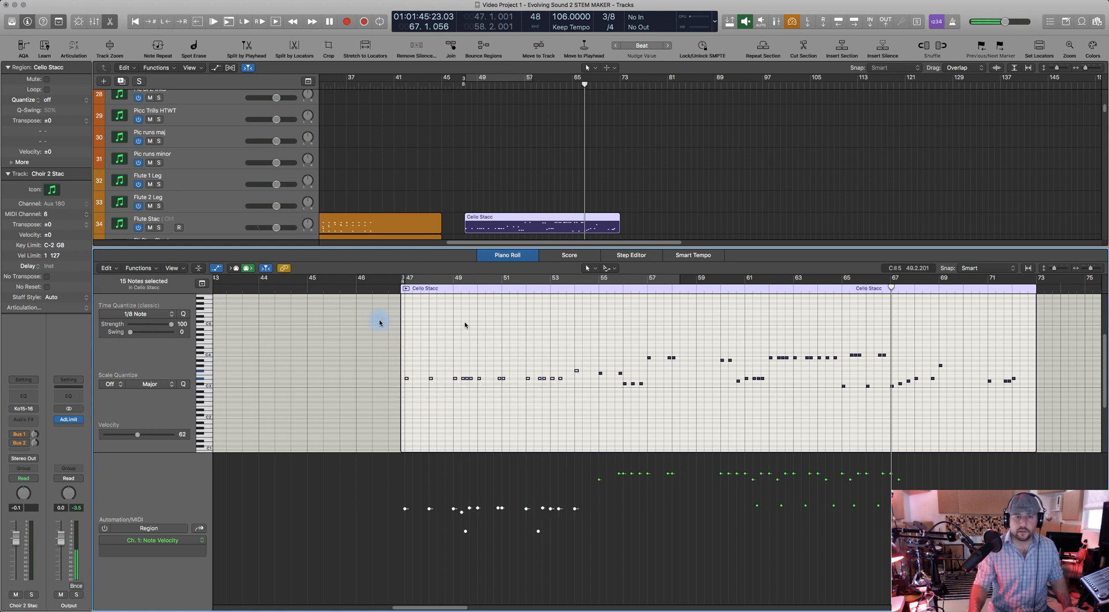
pyautogui.moveTo(434, 341); pyautogui.dragTo(1027, 409)
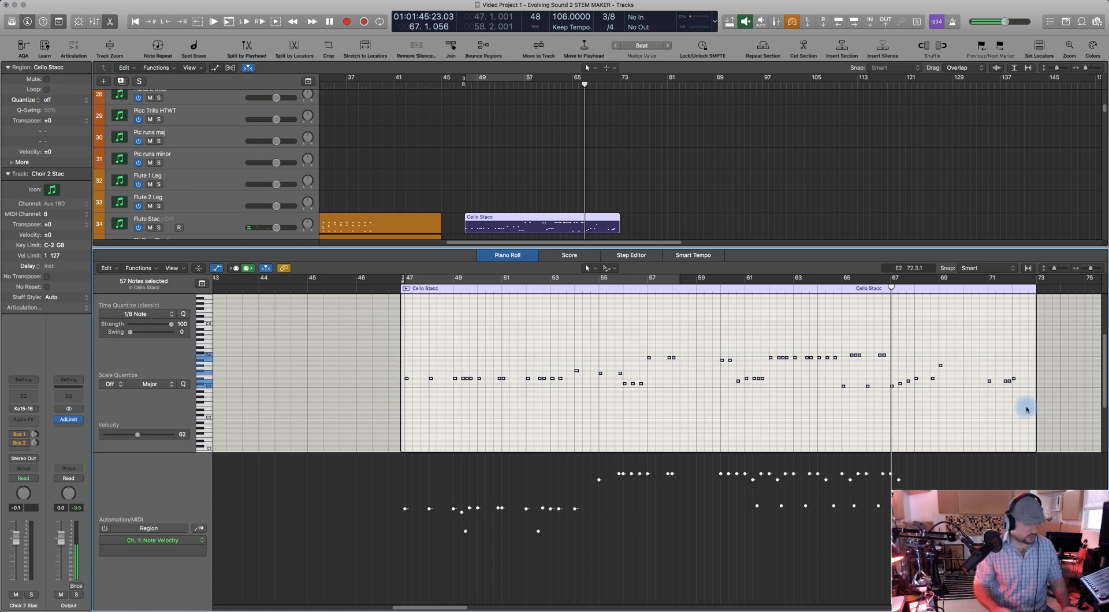
pyautogui.hotkey('alt', 'shift', 'Up')
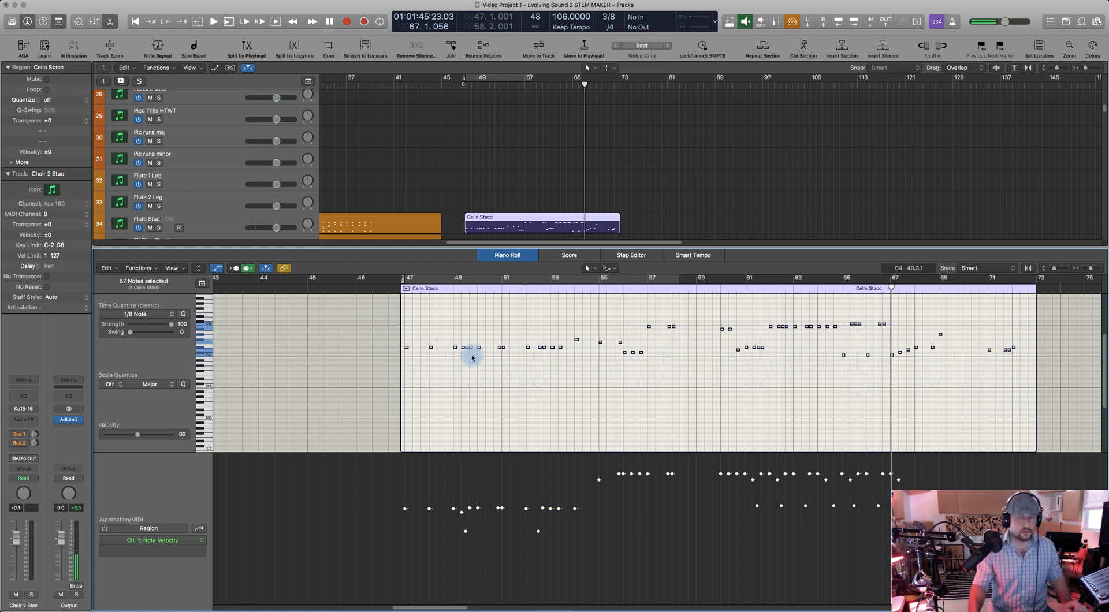
pyautogui.hotkey('alt', 'shift', 'Up')
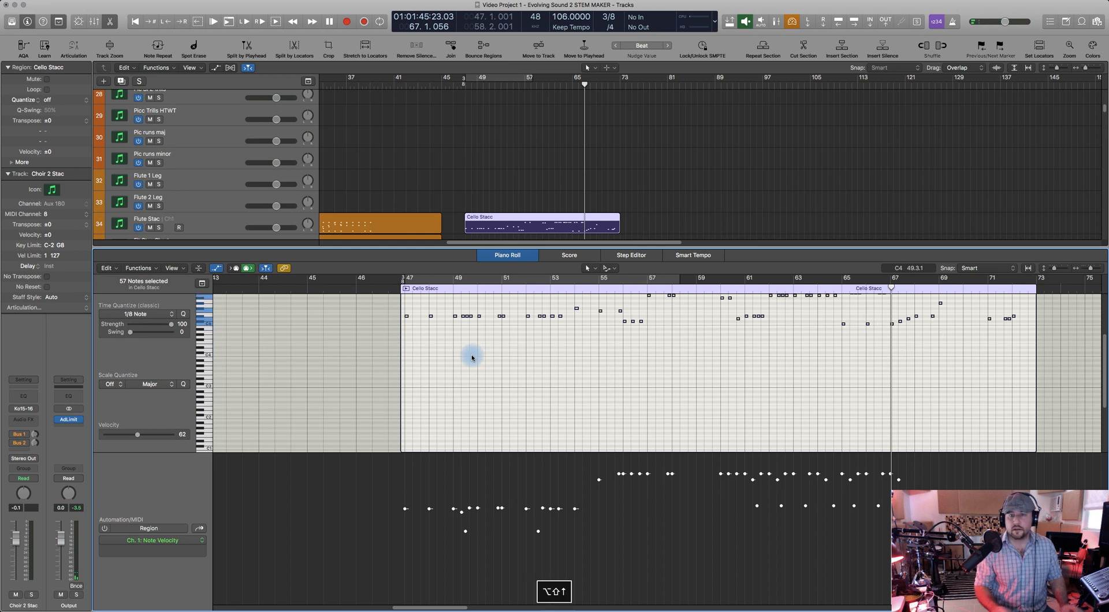
# Deselect the notes, play the flute line from just before bar 47 to about bar 53 and return the playhead to bar 46
pyautogui.moveTo(840, 315); pyautogui.dragTo(890, 334)
pyautogui.scroll(1, 491, 309)
pyautogui.click(395, 285)
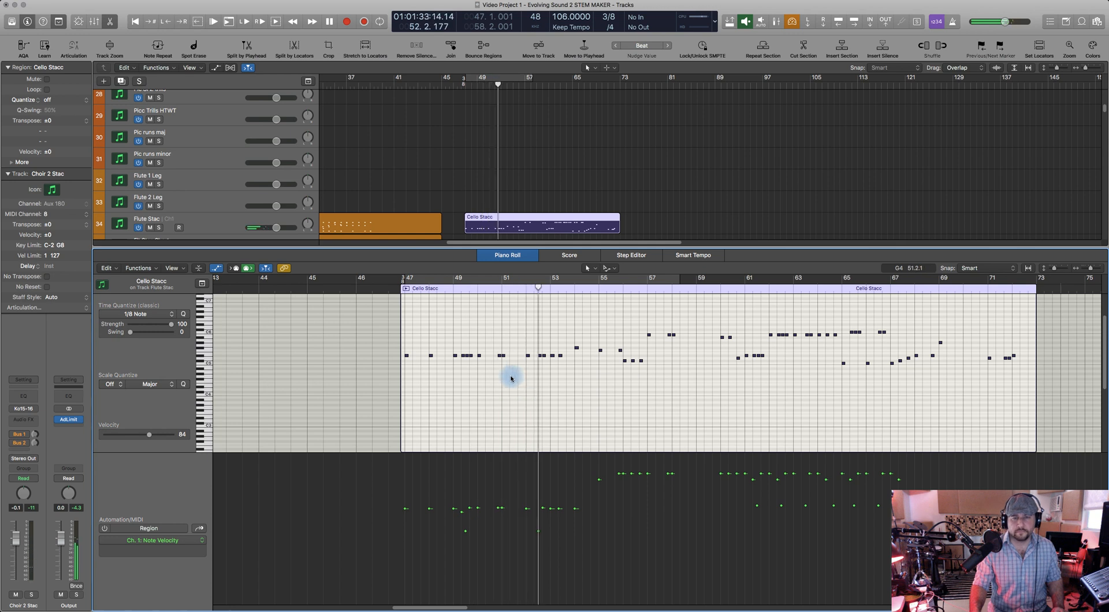
pyautogui.press('space')
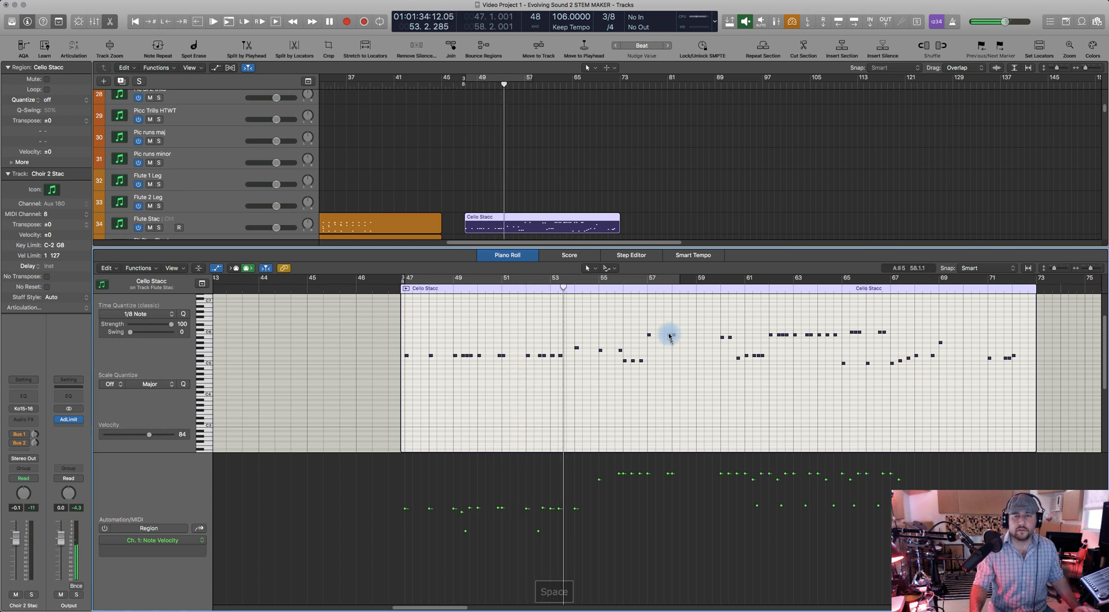
pyautogui.hscroll(-5, 670, 335)
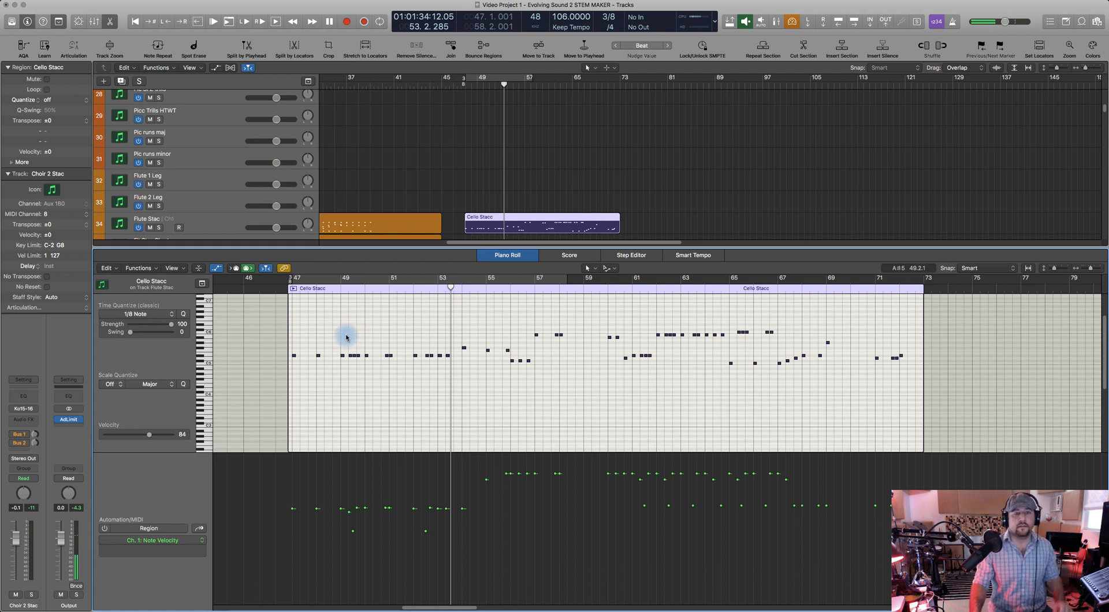
pyautogui.click(279, 287)
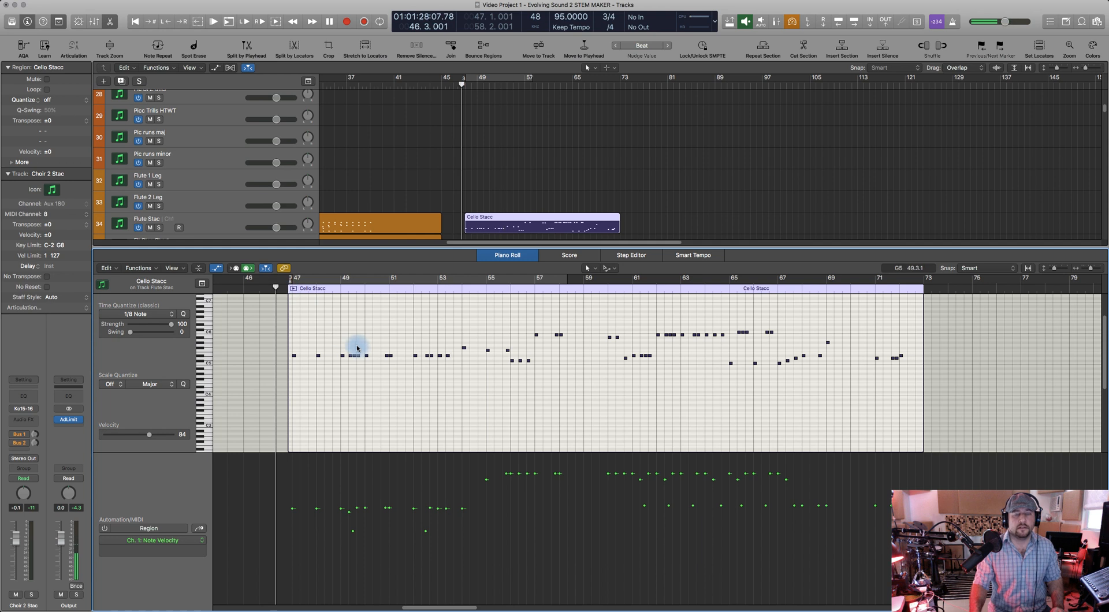
pyautogui.click(377, 364)
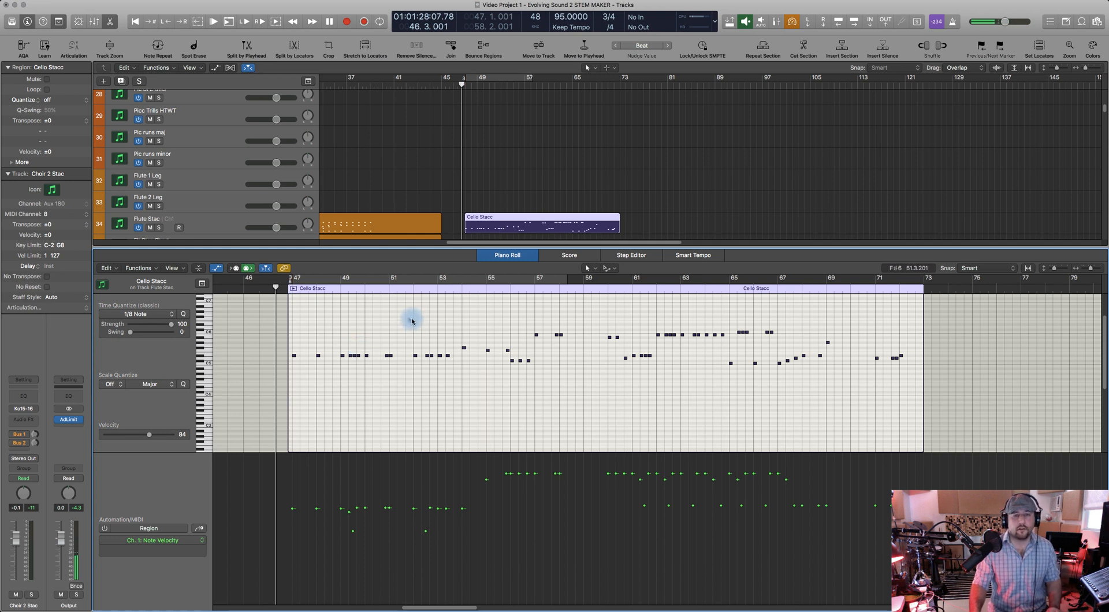
# Close the Piano Roll and copy the Flute Stac track's Cello Stacc region to the Ob Stac track at the same song position
pyautogui.click(529, 250)
pyautogui.scroll(-3, 537, 228)
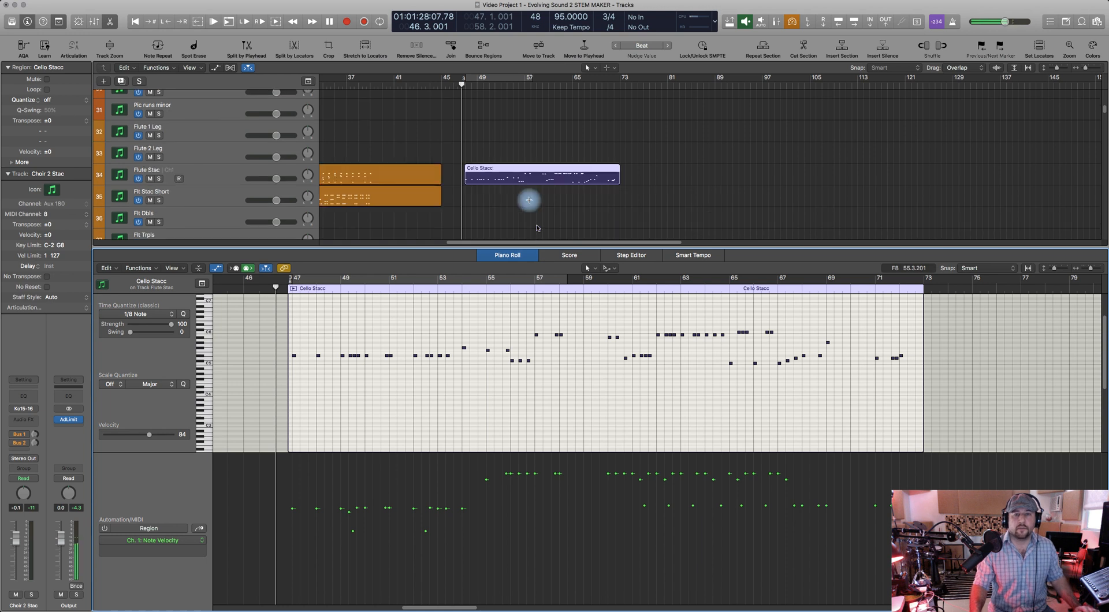
pyautogui.click(516, 261)
pyautogui.scroll(-2, 526, 229)
pyautogui.click(513, 185)
pyautogui.moveTo(483, 142); pyautogui.dragTo(485, 379)
# Open the Ob Stac track's Cello Stacc region in the Piano Roll and transpose all its notes down one octave
pyautogui.doubleClick(486, 379)
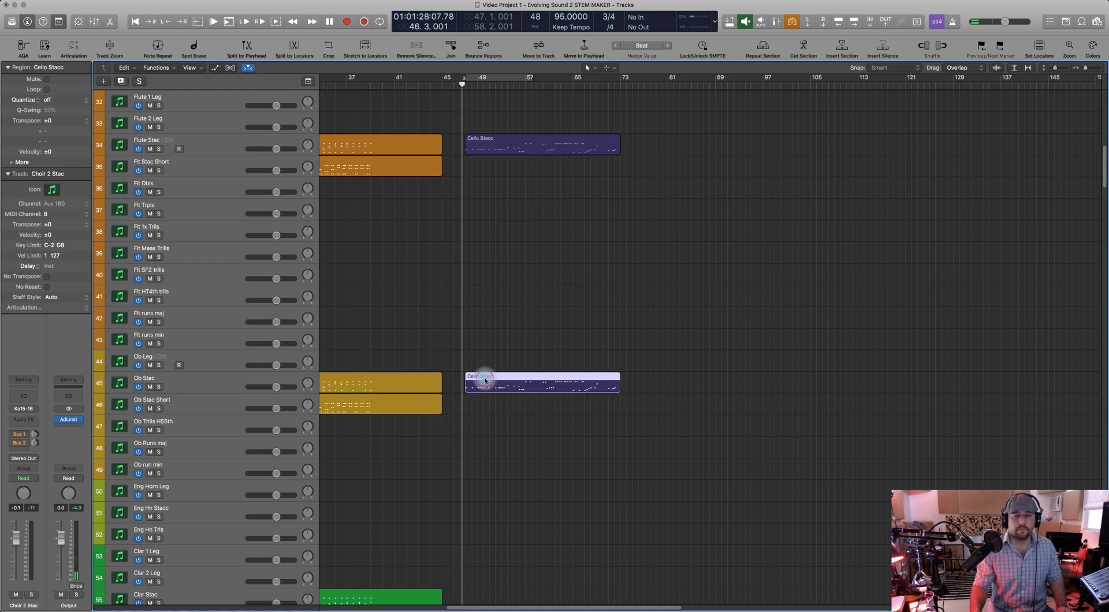
pyautogui.moveTo(255, 321); pyautogui.dragTo(909, 420)
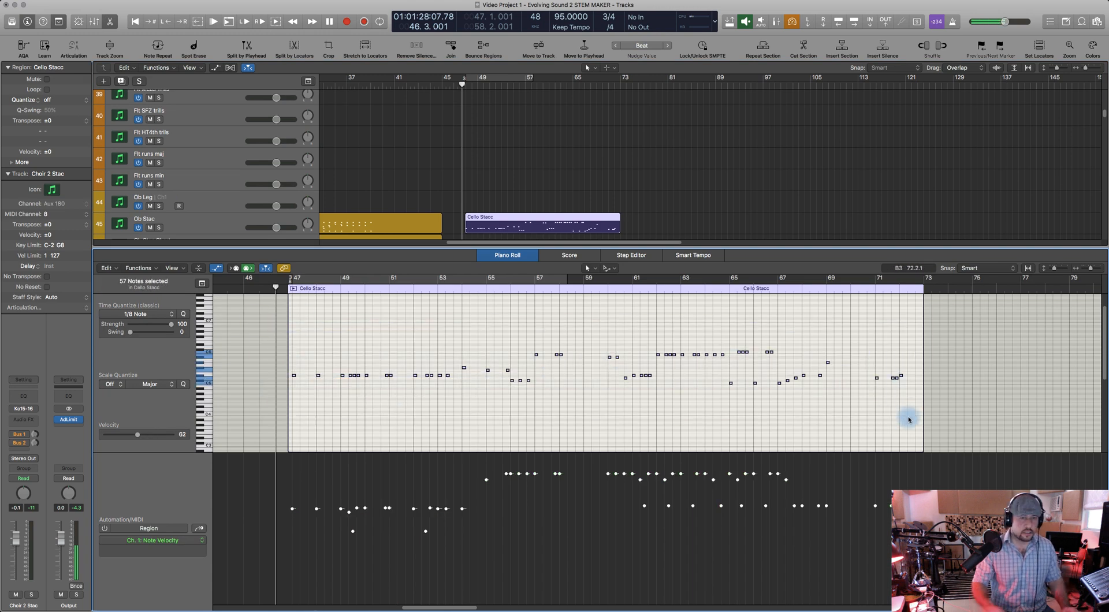
pyautogui.hotkey('alt', 'shift', 'Down')
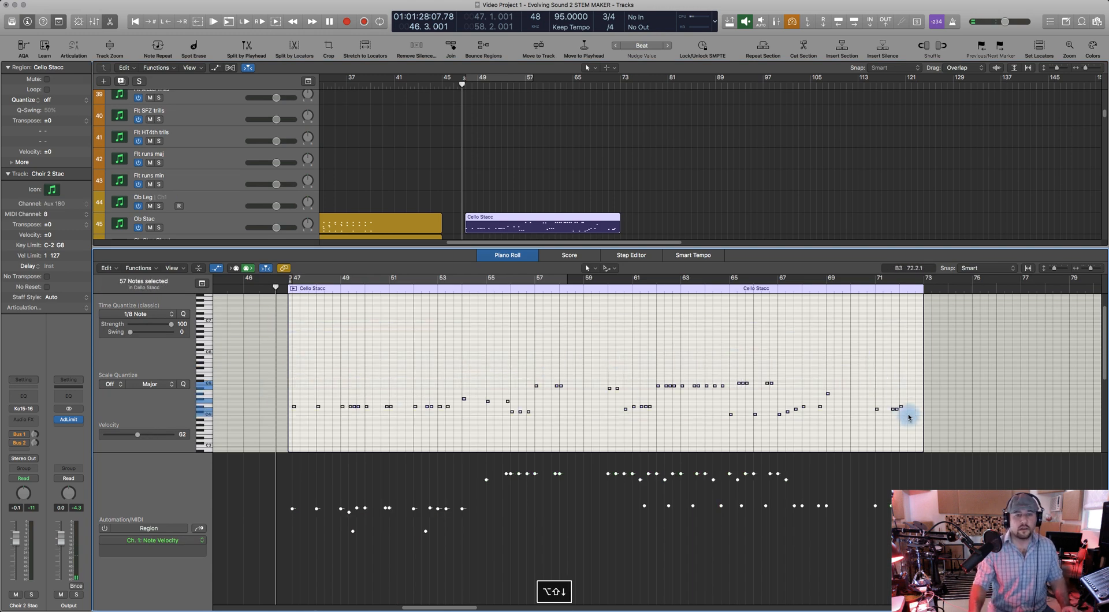
# Audition the oboe region soloed at bar 47 and at bar 65, and turn solo off
pyautogui.click(500, 385)
pyautogui.press('space')
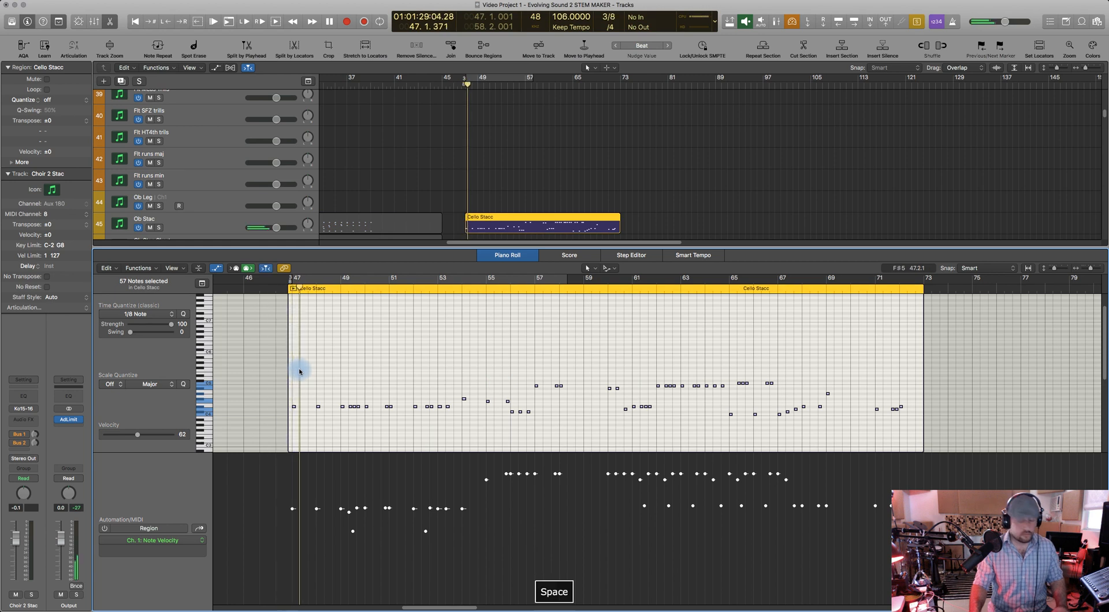
pyautogui.hotkey('ctrl', 's')
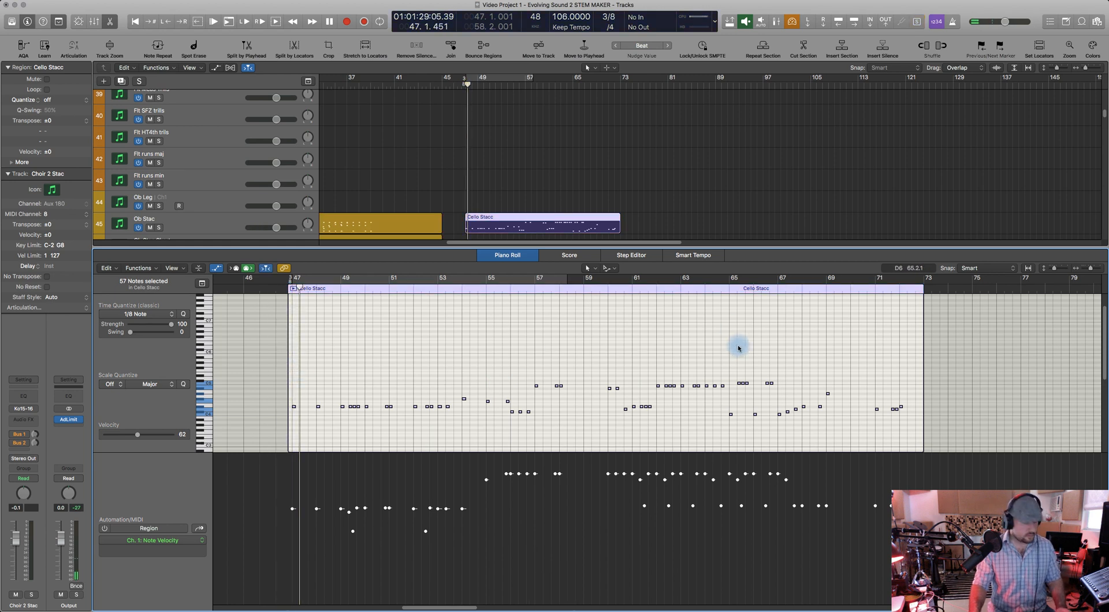
pyautogui.hotkey('ctrl', 's')
pyautogui.click(727, 292)
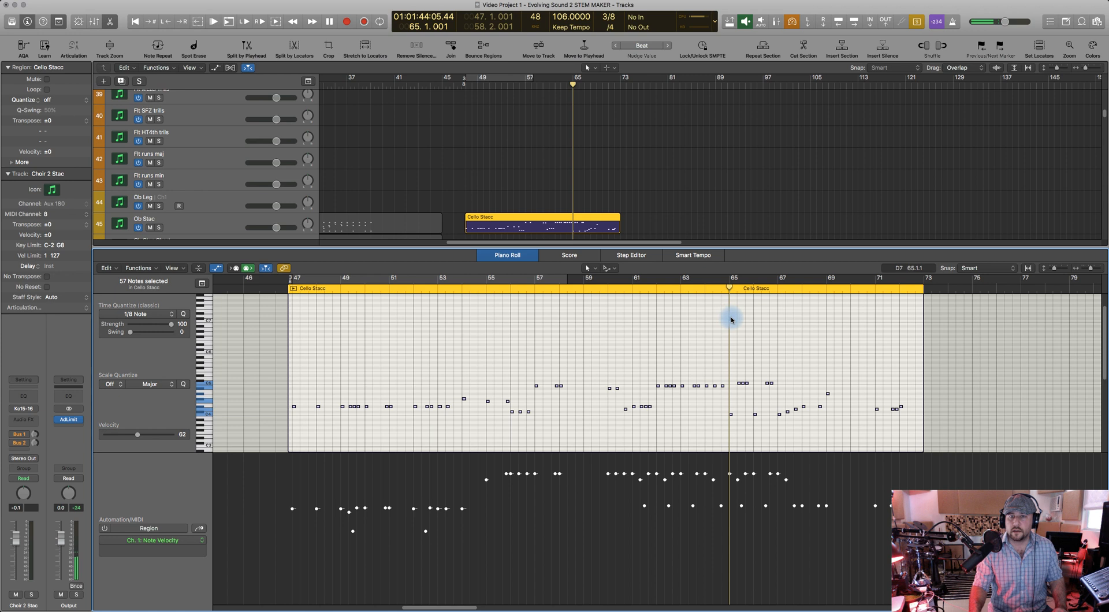
pyautogui.press('space')
pyautogui.hotkey('ctrl', 's')
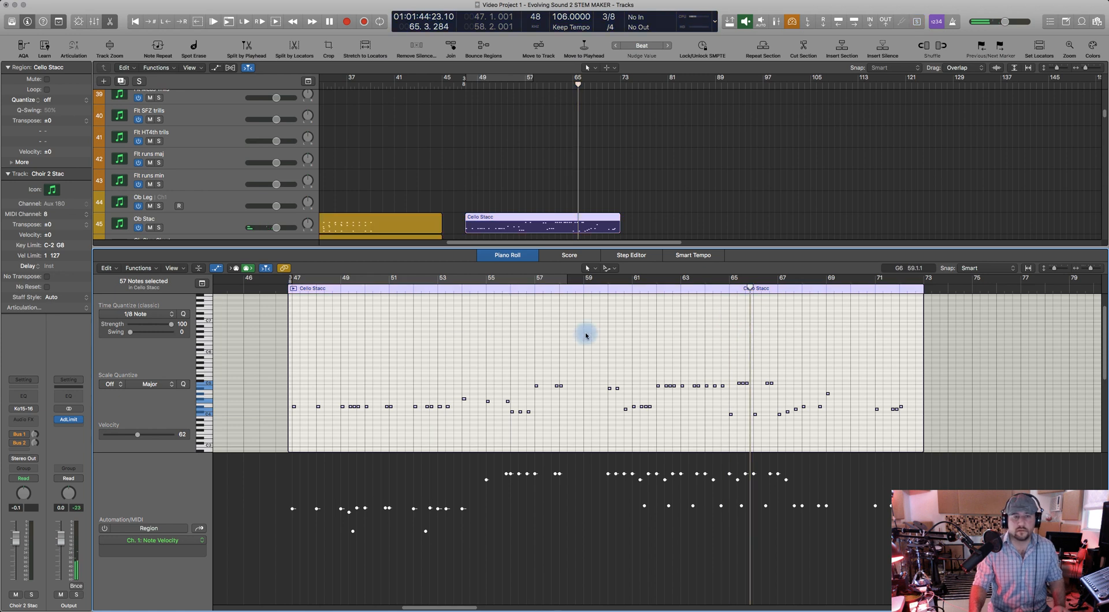
# Play the oboe line with the full arrangement from bar 47 to about bar 58 and from bar 60 to about bar 64
pyautogui.click(284, 291)
pyautogui.press('space')
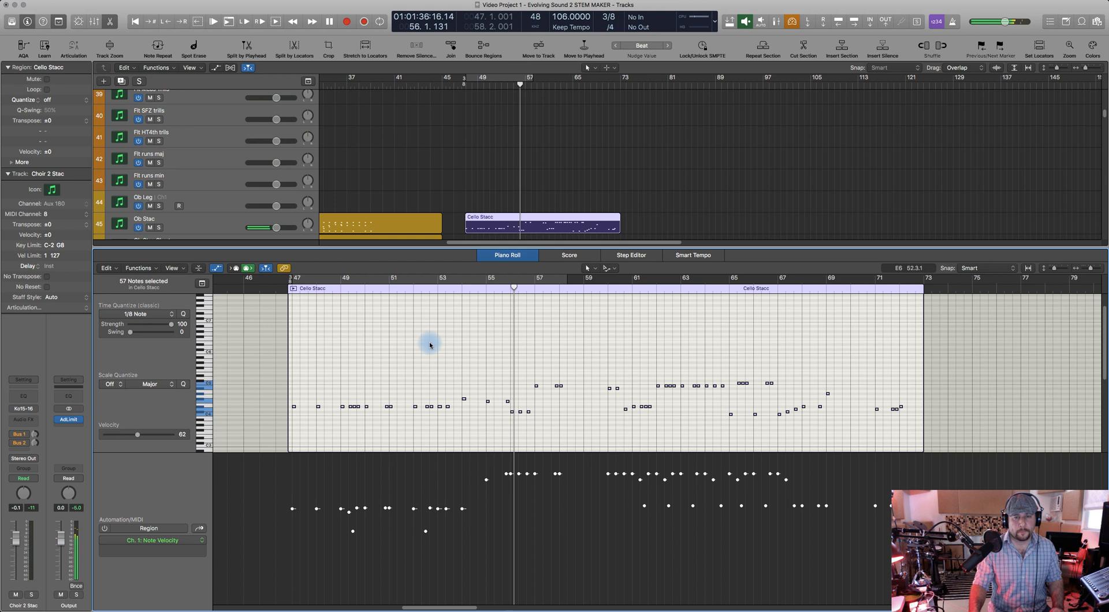
pyautogui.press('space')
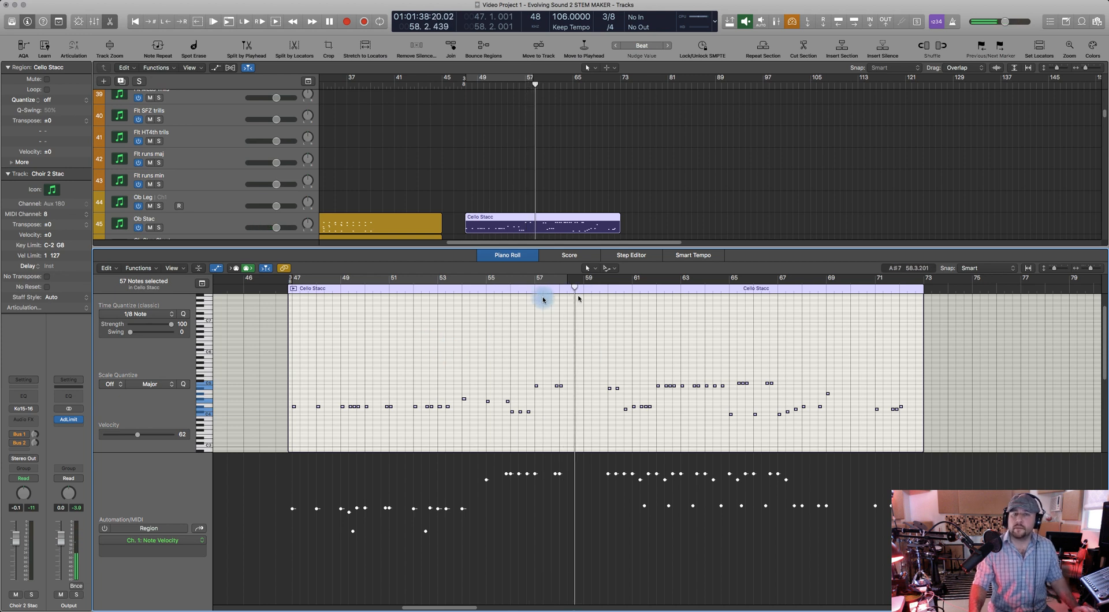
pyautogui.scroll(-2, 516, 278)
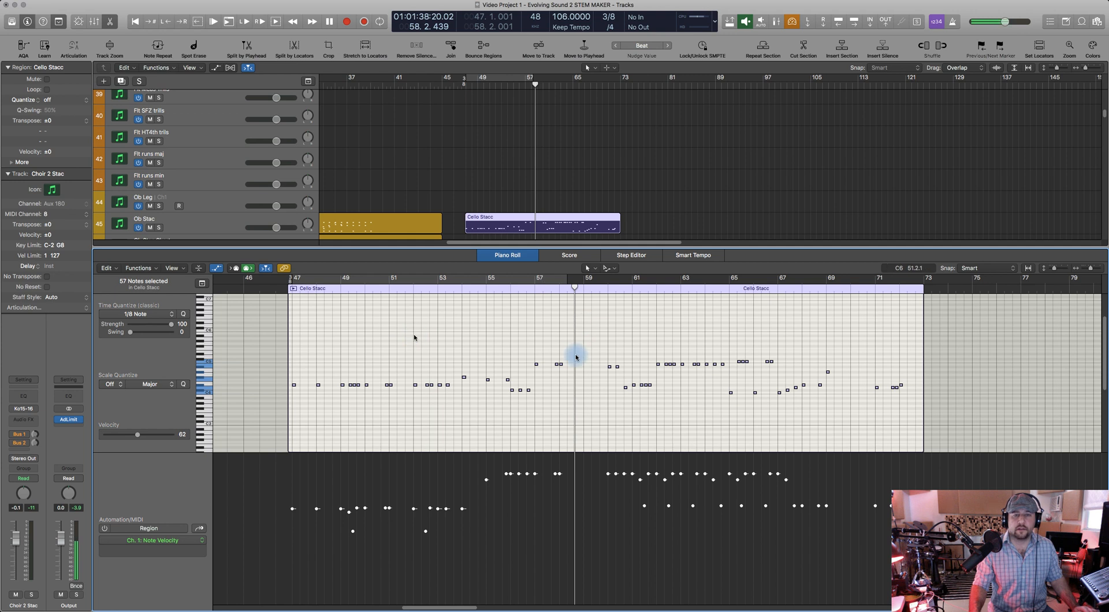
pyautogui.hscroll(5, 415, 338)
pyautogui.click(493, 292)
pyautogui.press('space')
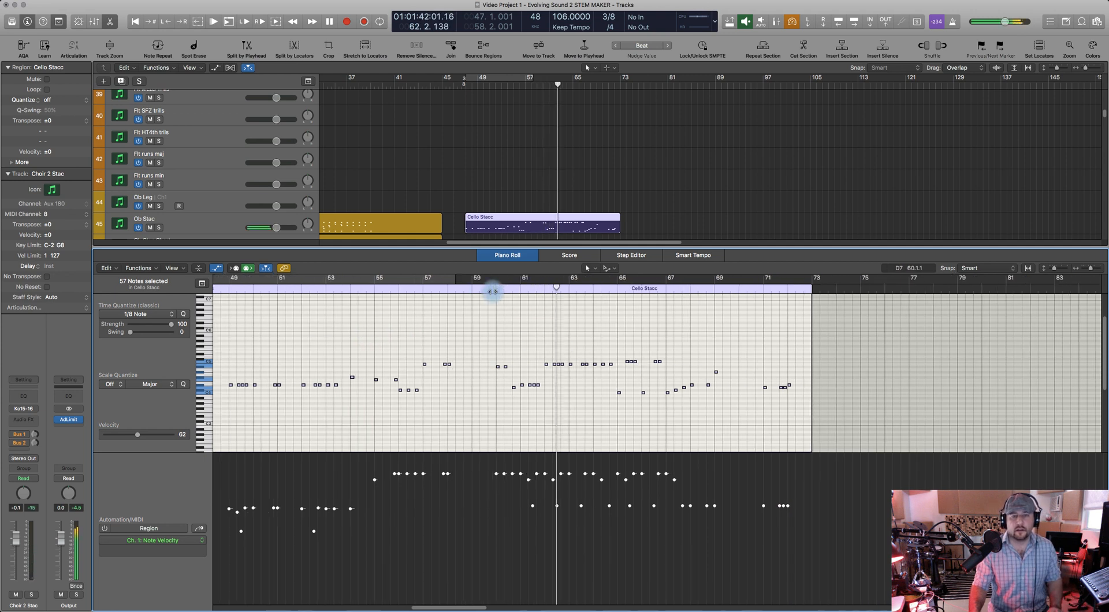
pyautogui.press('space')
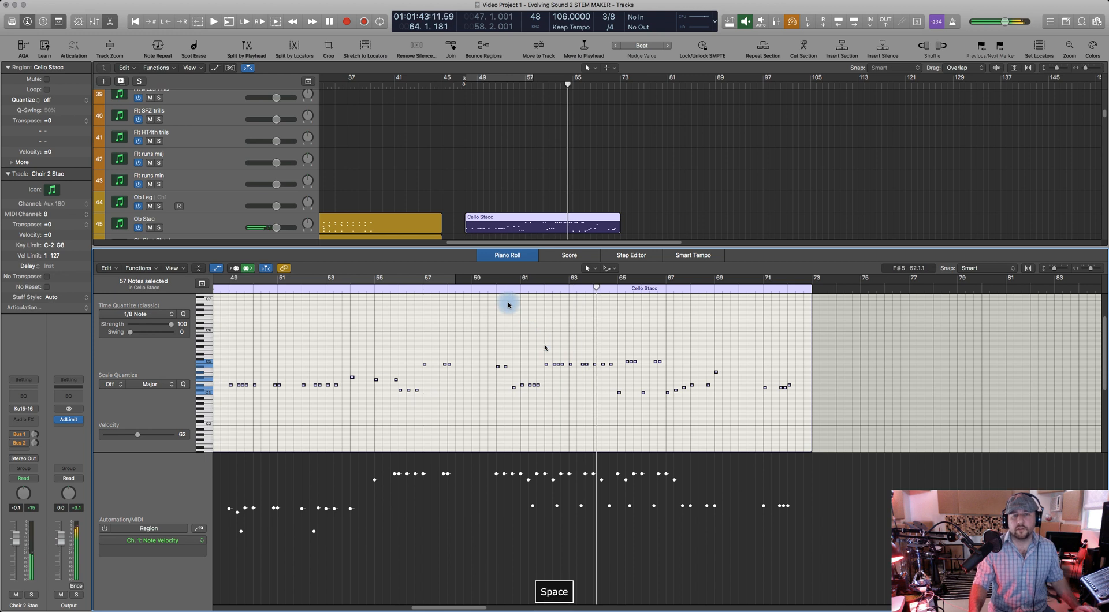
pyautogui.click(492, 290)
# Close the Piano Roll and copy the Ob Stac track's Cello Stacc region to the Clar Stac track at the same song position
pyautogui.click(558, 228)
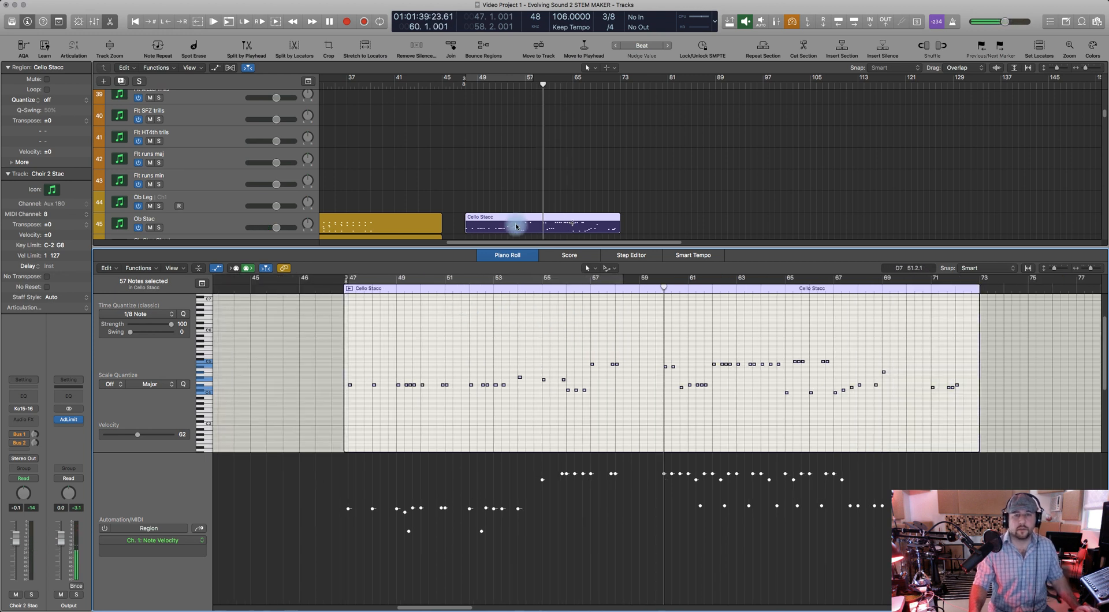
pyautogui.click(510, 256)
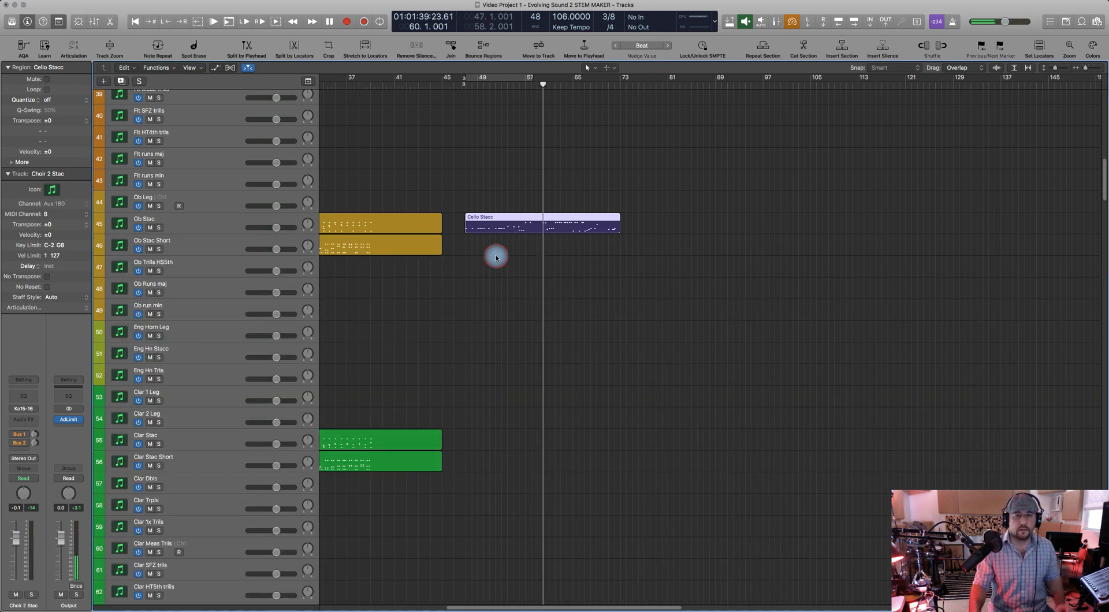
pyautogui.moveTo(492, 218); pyautogui.dragTo(493, 433)
# Open the Clar Stac track's Cello Stacc region, solo it and audition it from just before bar 47 to about bar 58, dismissing any alert
pyautogui.doubleClick(491, 433)
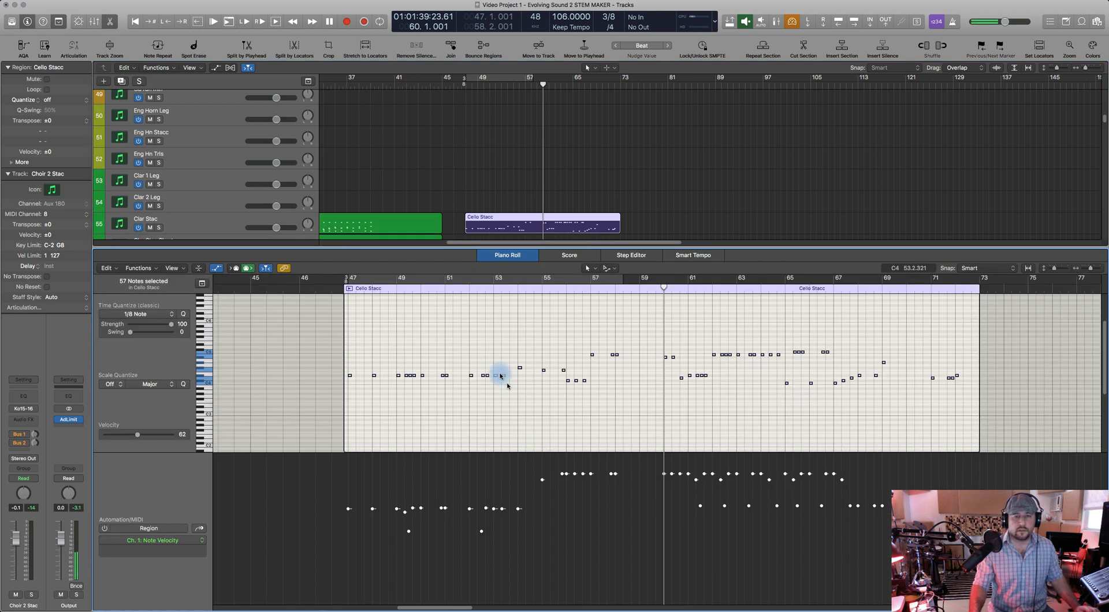
pyautogui.click(343, 324)
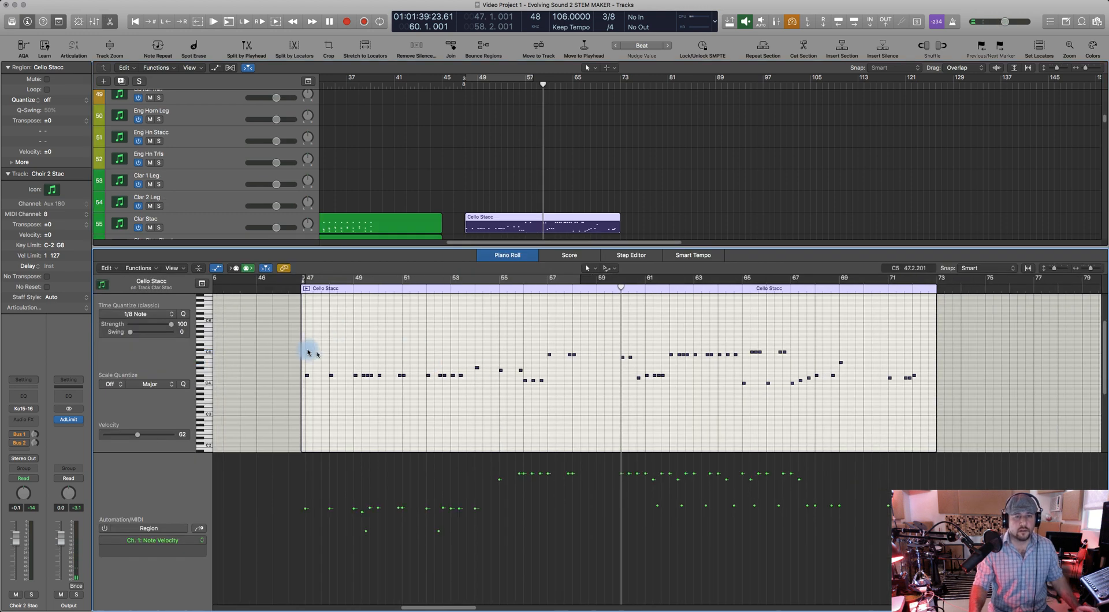
pyautogui.hotkey('ctrl', 's')
pyautogui.click(295, 290)
pyautogui.press('space')
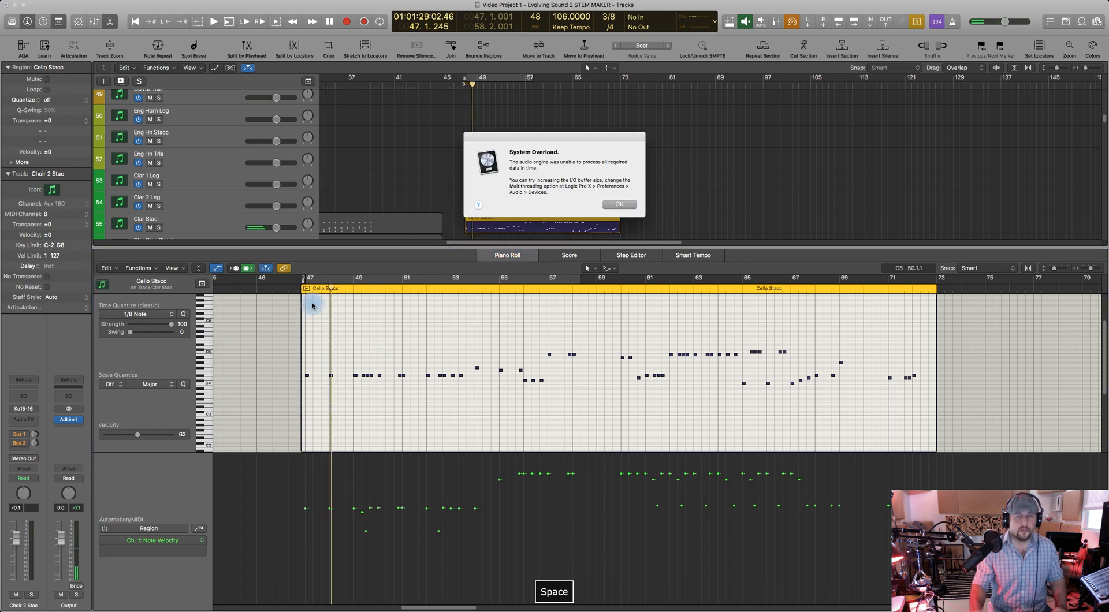
pyautogui.press('Return')
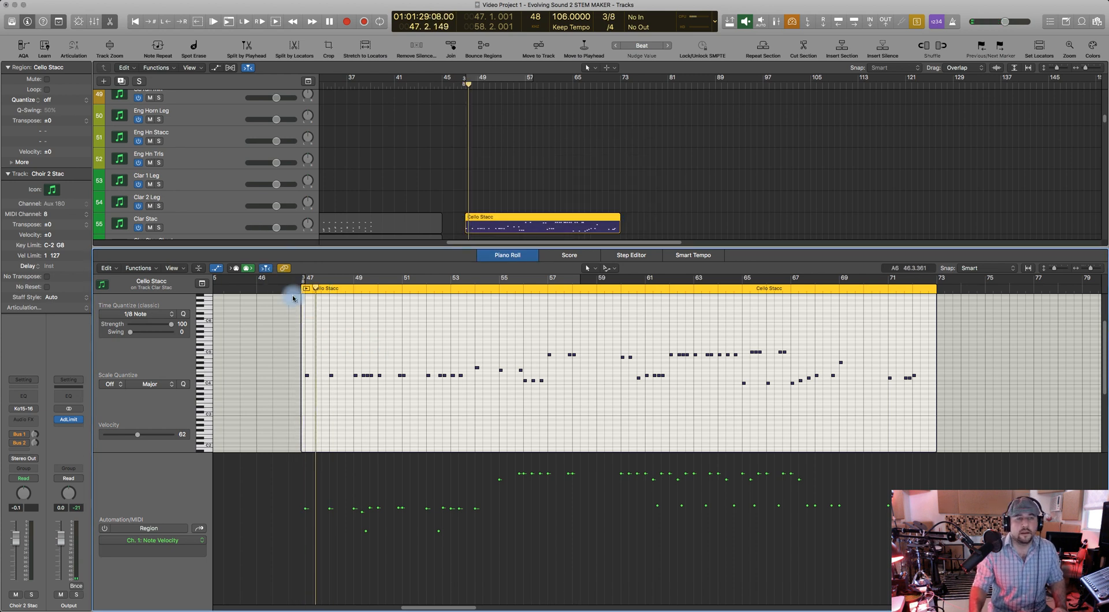
pyautogui.click(295, 290)
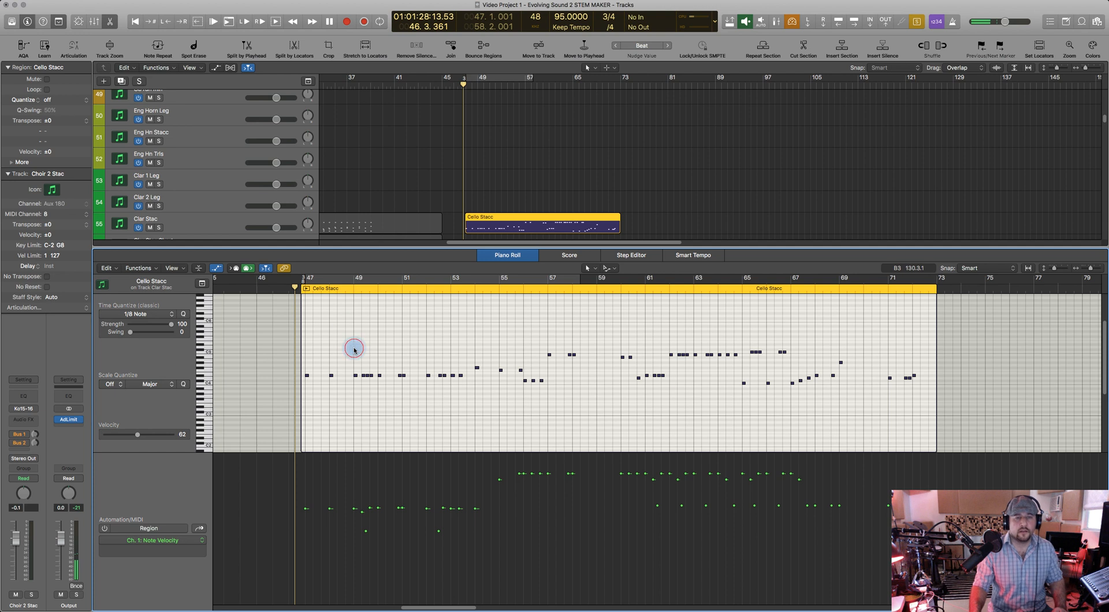
pyautogui.press('space')
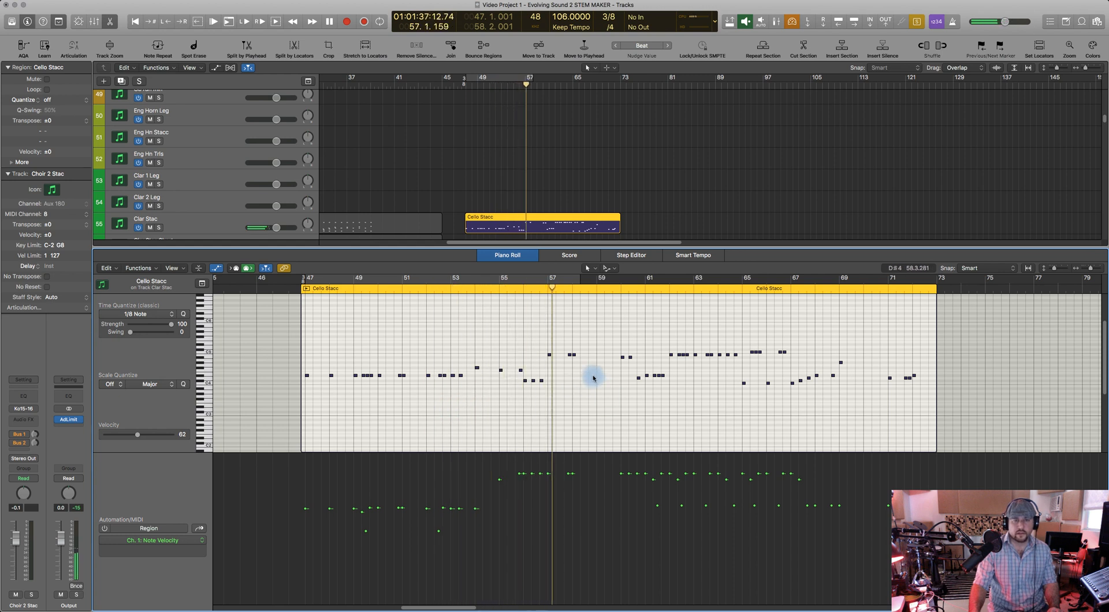
pyautogui.press('space')
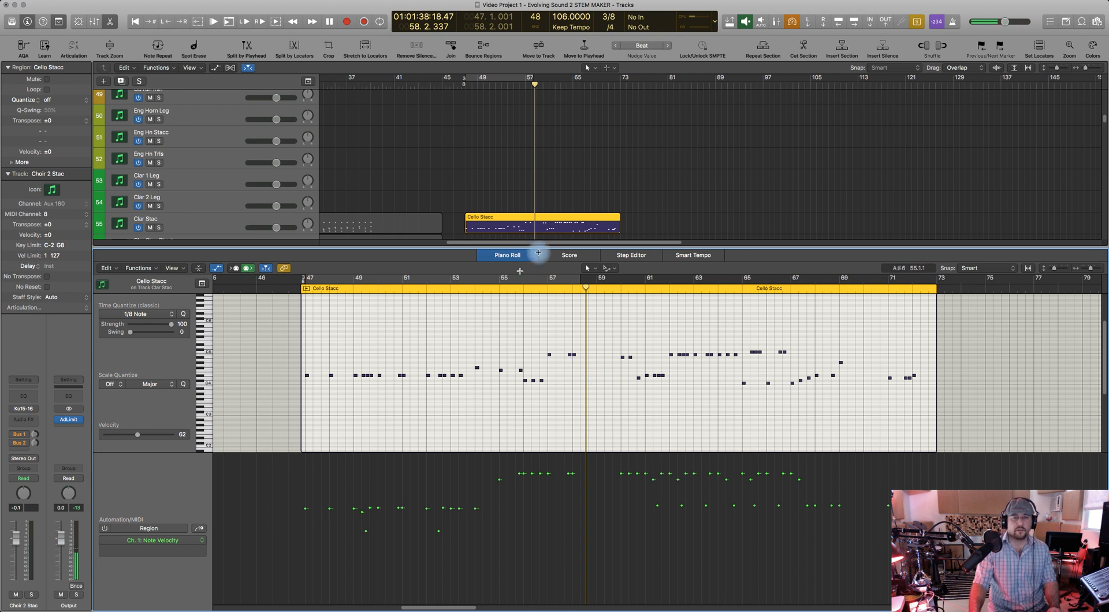
# Close the Piano Roll, select the Cello Stacc regions on the Clar Stac, Ob Stac and Flute Stac tracks, and open them together for note editing
pyautogui.click(516, 257)
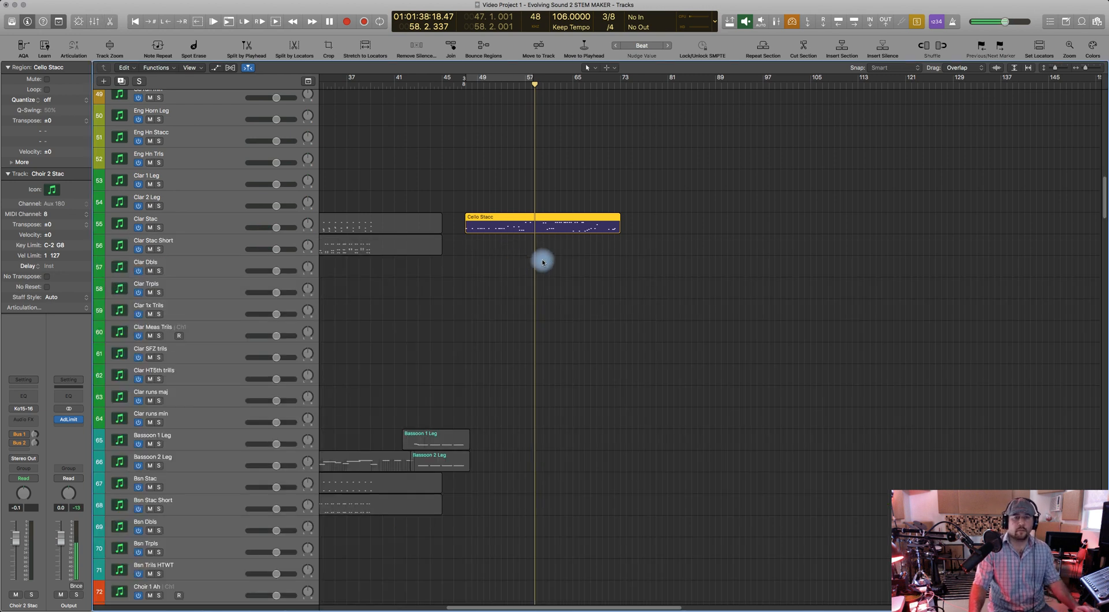
pyautogui.scroll(6, 537, 254)
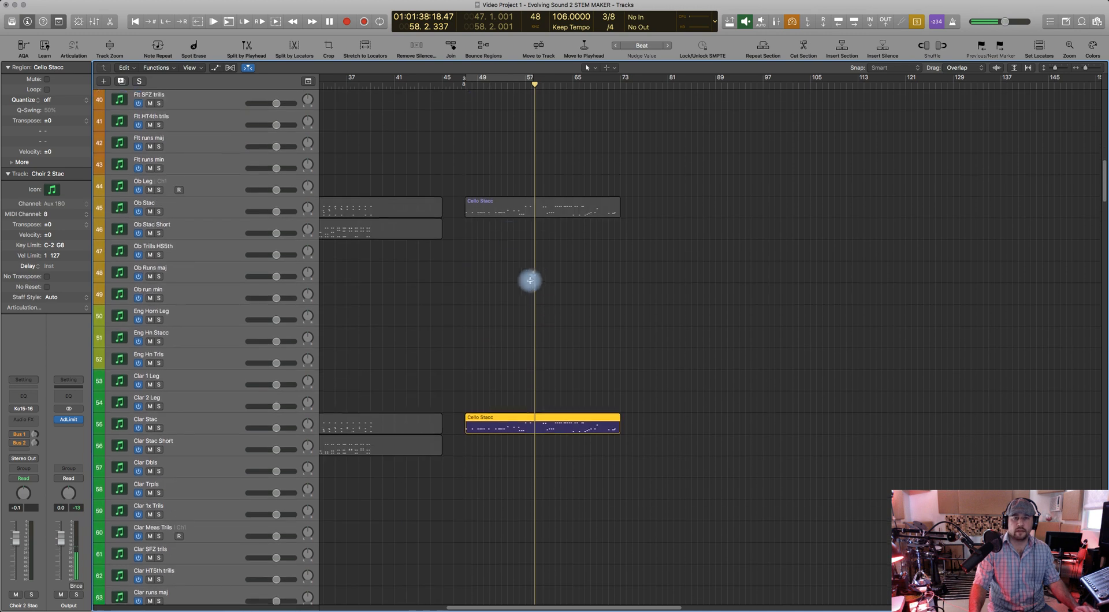
pyautogui.keyDown('shift'); pyautogui.click(486, 204); pyautogui.keyUp('shift')
pyautogui.scroll(10, 529, 189)
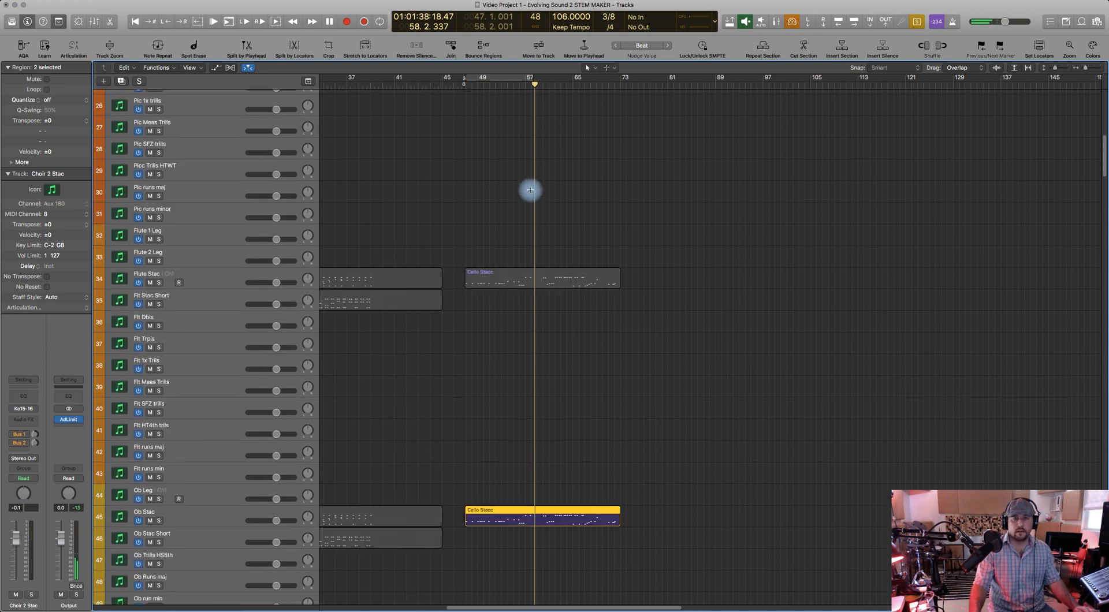
pyautogui.keyDown('shift'); pyautogui.click(483, 292); pyautogui.keyUp('shift')
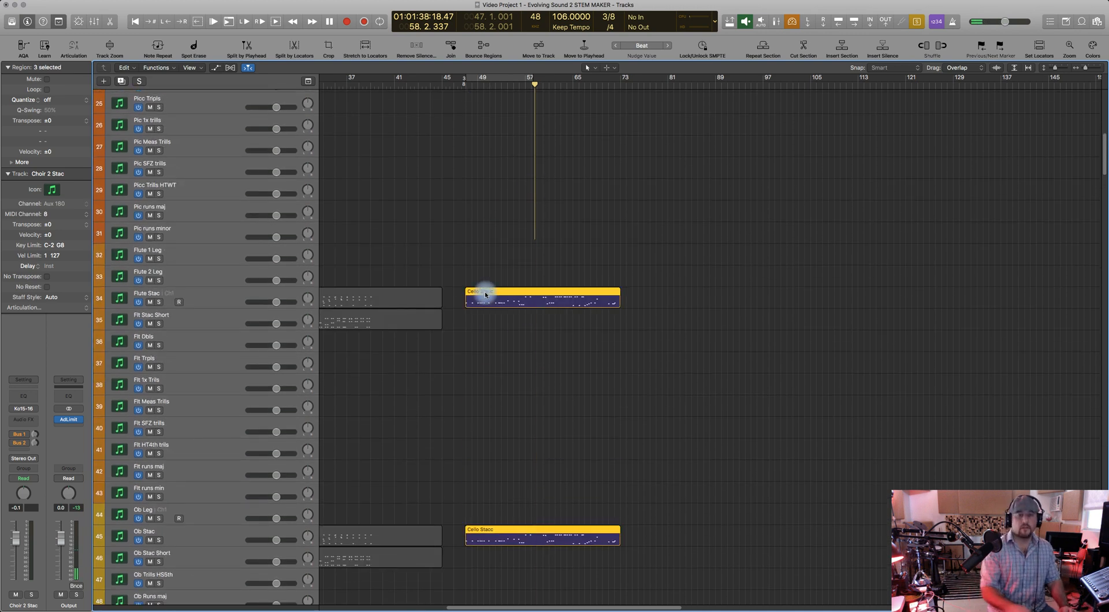
pyautogui.doubleClick(483, 293)
pyautogui.hscroll(2, 495, 380)
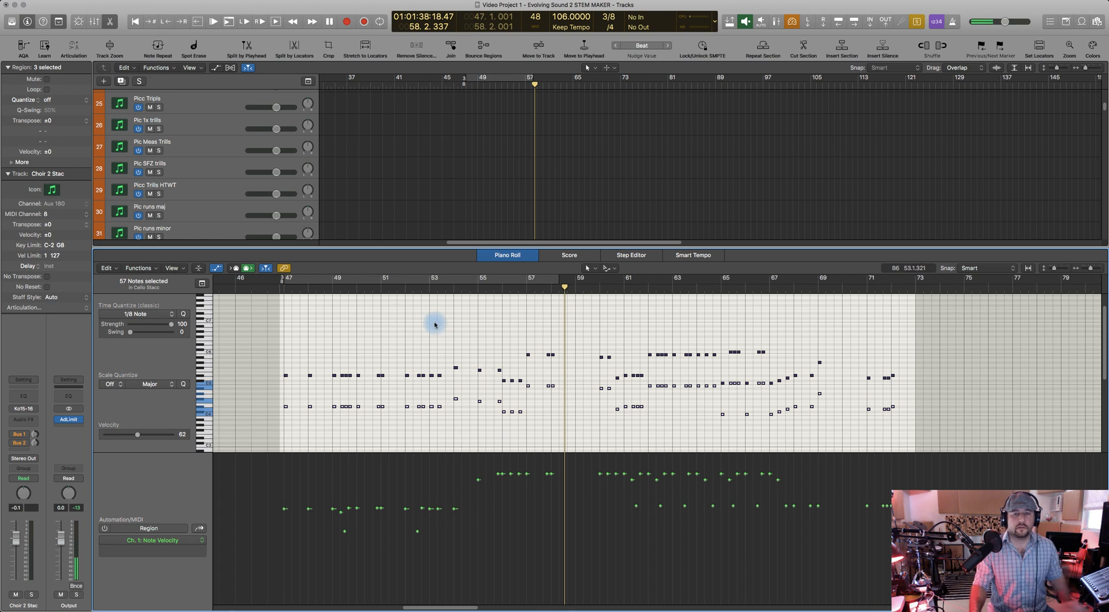
# Audition the three woodwind lines together from about bar 59 to bar 61, first soloed and again with the full arrangement
pyautogui.click(282, 290)
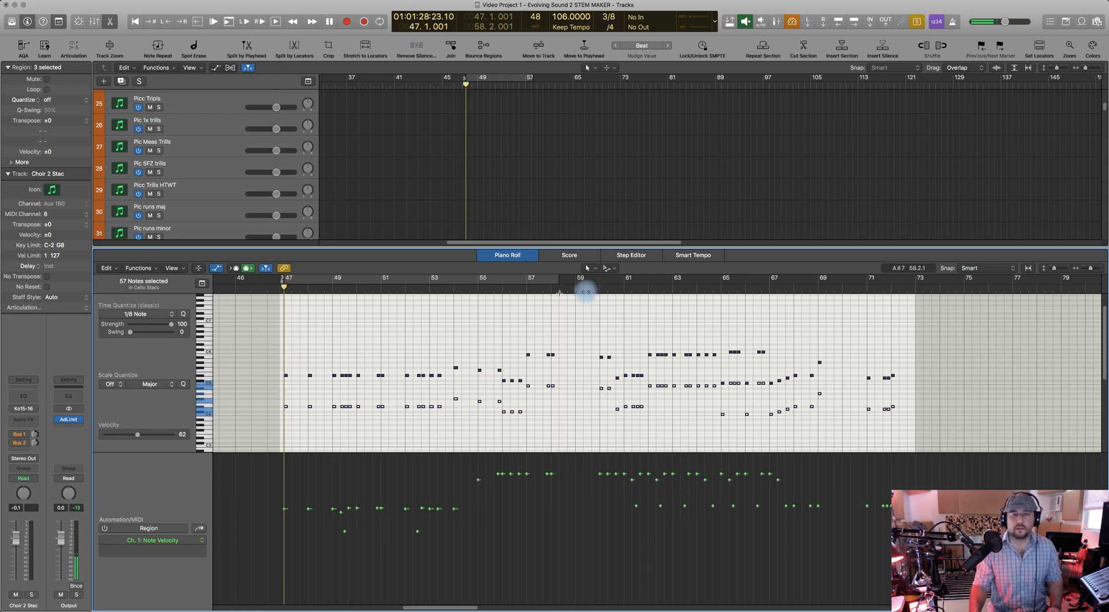
pyautogui.click(574, 288)
pyautogui.moveTo(576, 288); pyautogui.dragTo(578, 286)
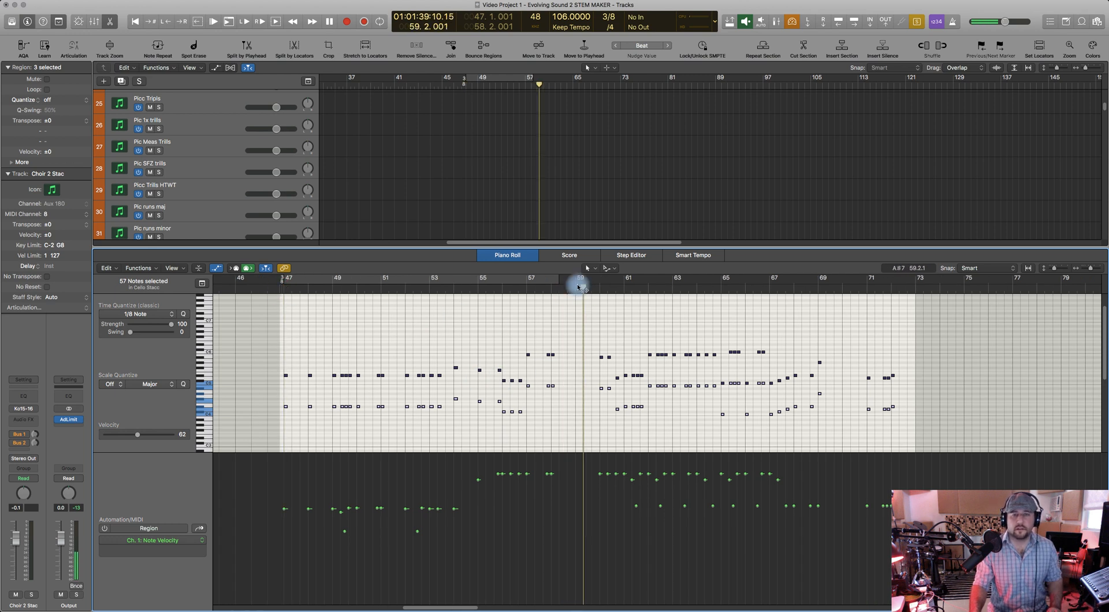
pyautogui.press('space')
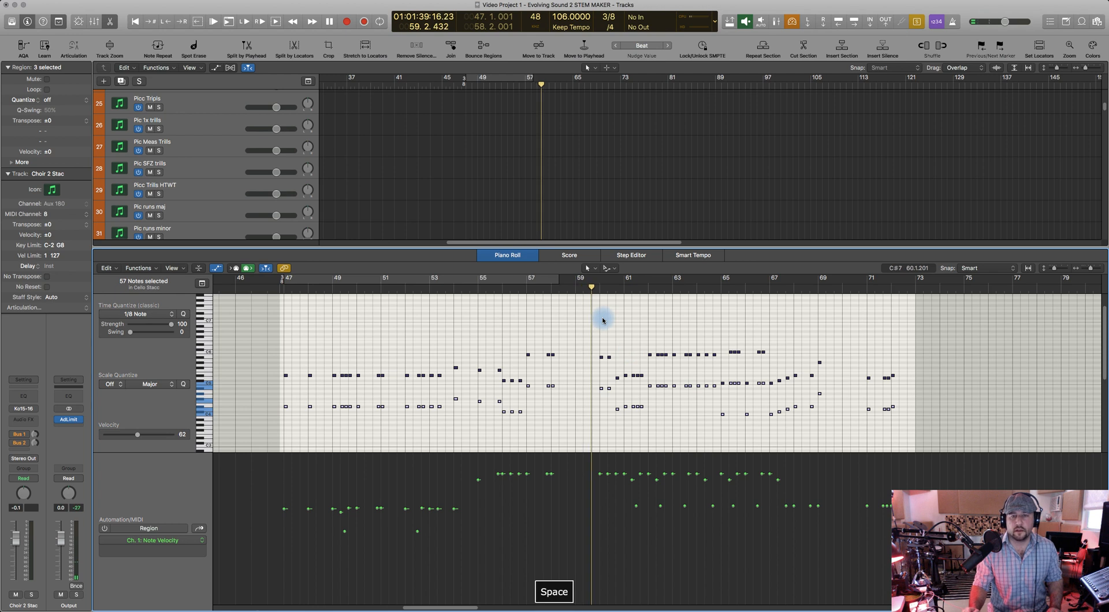
pyautogui.press('space')
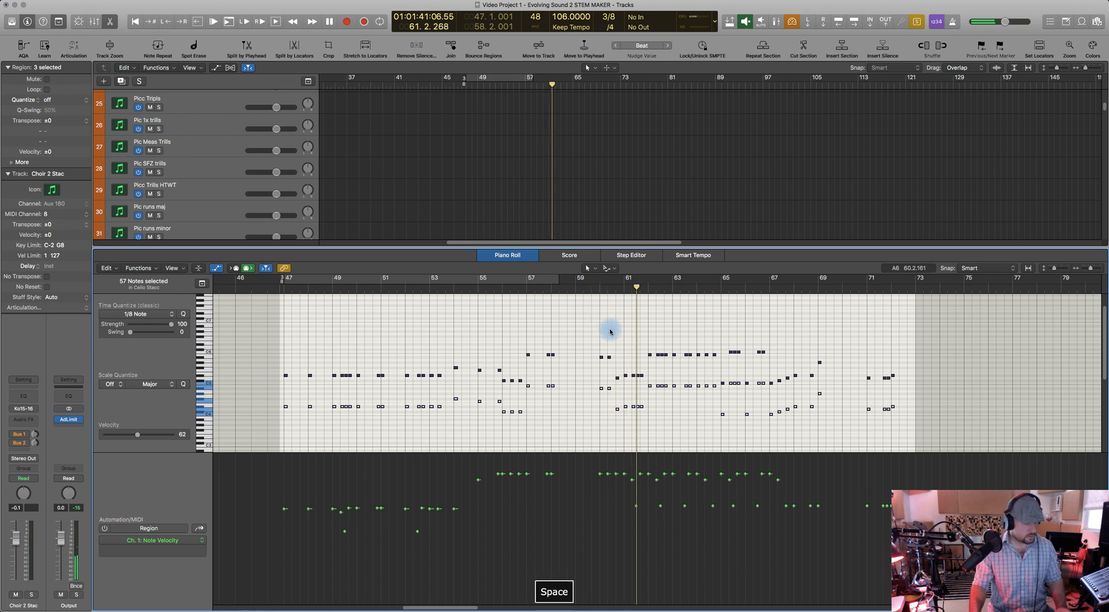
pyautogui.press('space')
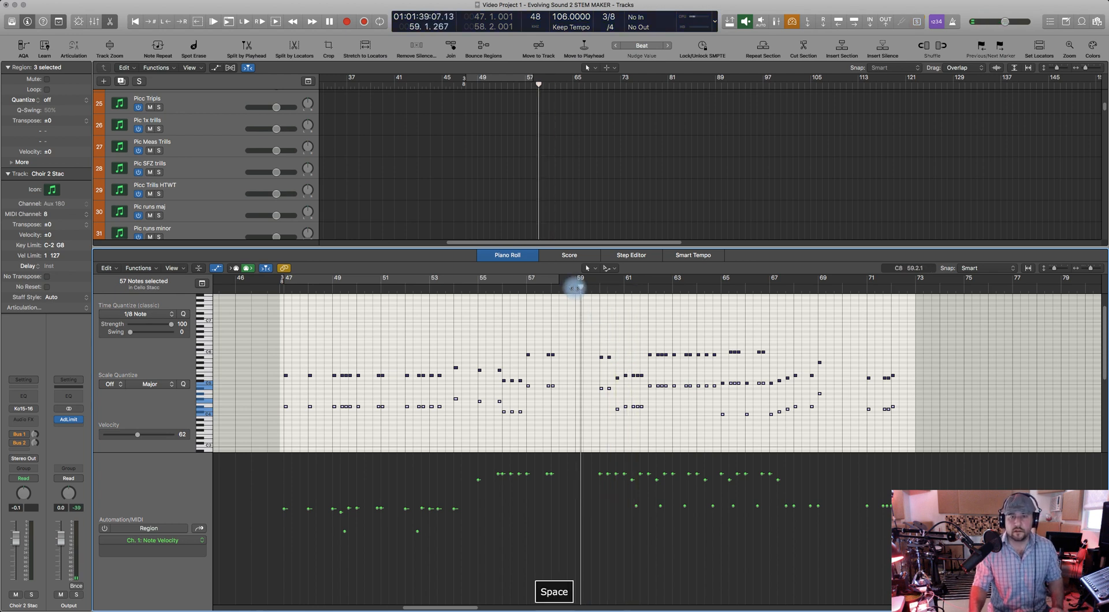
pyautogui.press('space')
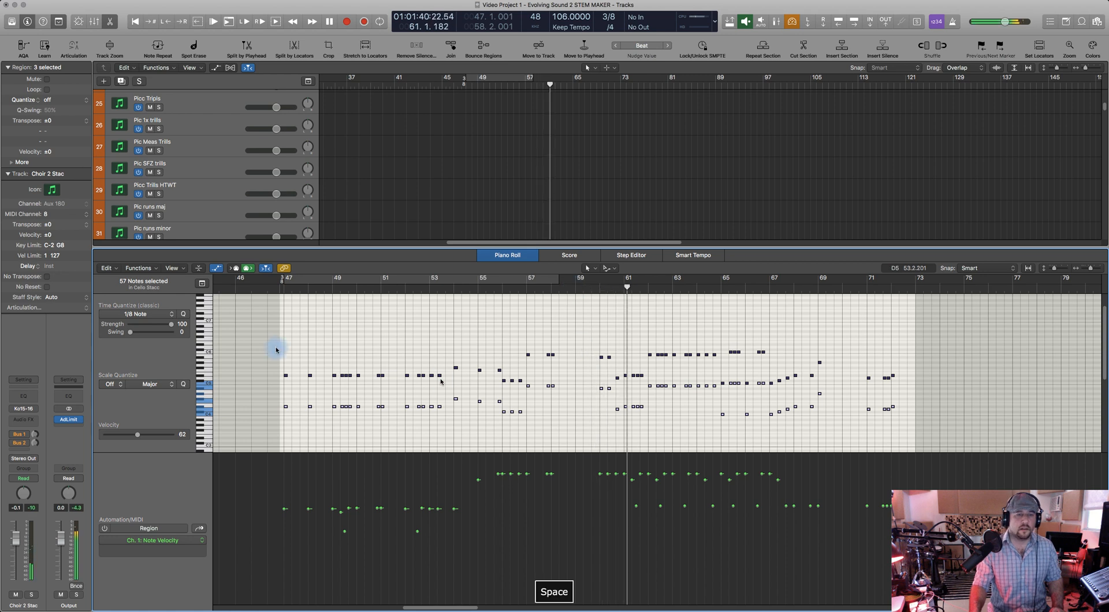
# Delete all notes before bar 59 in the three woodwind Cello Stacc regions
pyautogui.moveTo(255, 329); pyautogui.dragTo(417, 409)
pyautogui.moveTo(565, 441); pyautogui.dragTo(570, 436)
pyautogui.press('Delete')
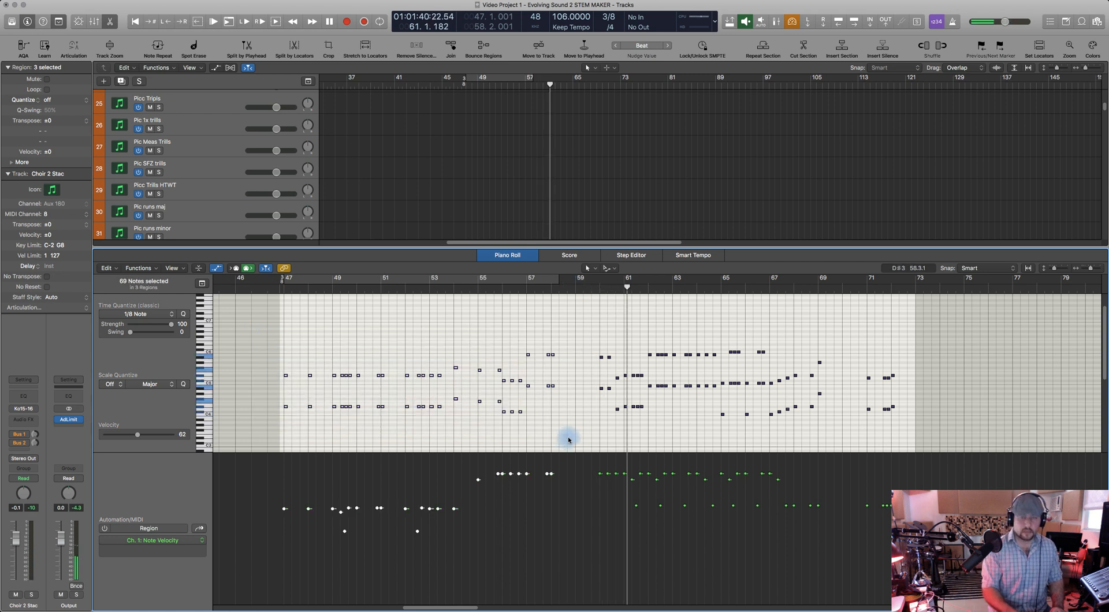
# Play the full arrangement from bar 47 to about bar 72
pyautogui.click(285, 288)
pyautogui.press('space')
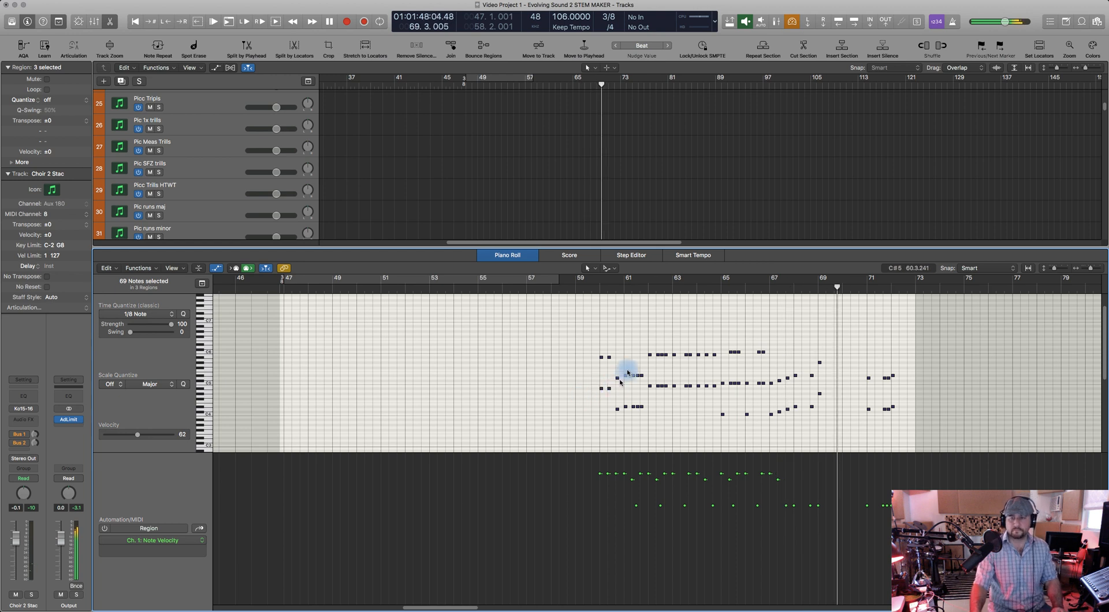
pyautogui.press('space')
pyautogui.click(590, 308)
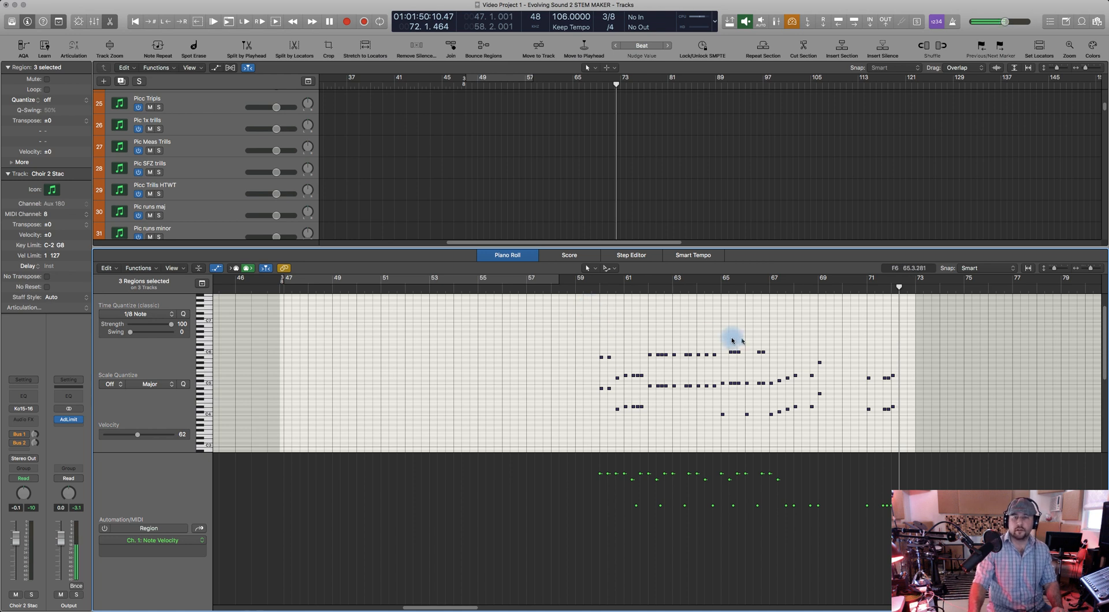
# Close the Piano Roll and open the Flute Stac track's Cello Stacc region for note editing
pyautogui.click(506, 258)
pyautogui.scroll(3, 543, 281)
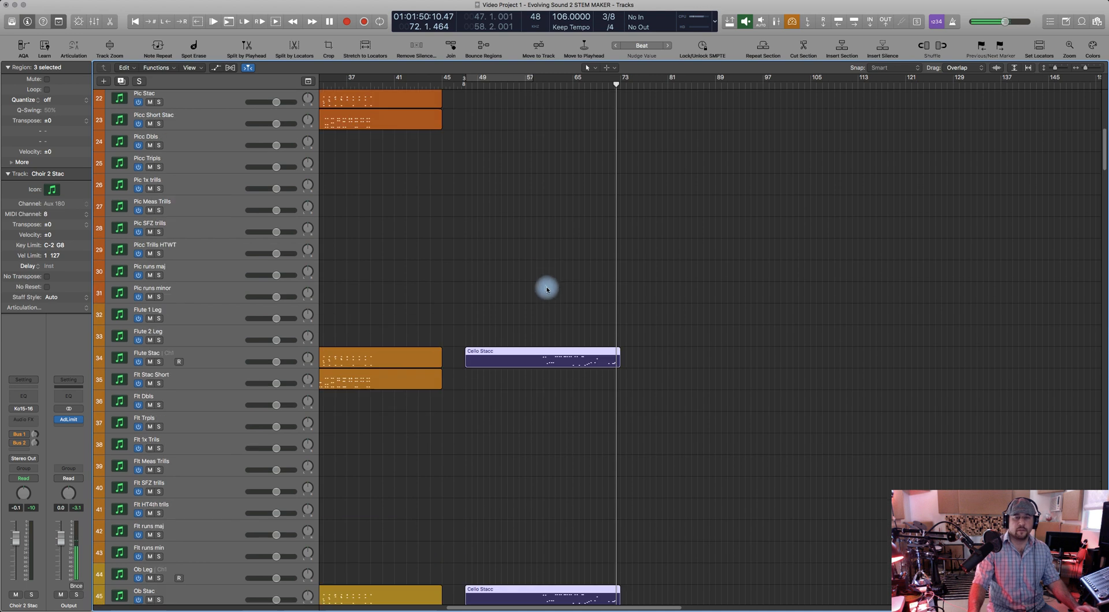
pyautogui.scroll(-1, 542, 383)
pyautogui.hscroll(2, 546, 388)
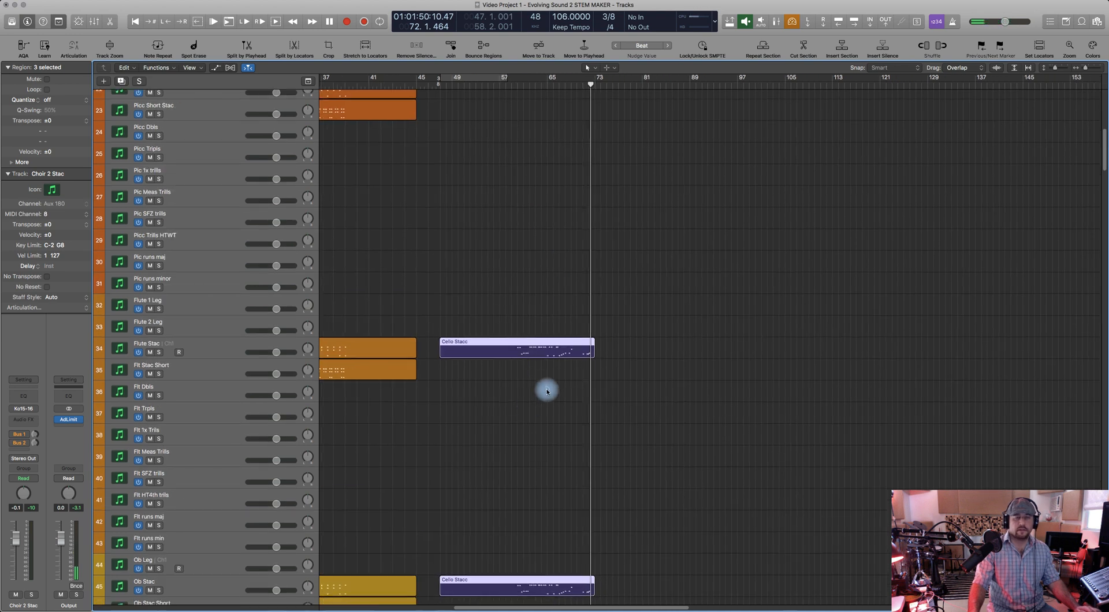
pyautogui.scroll(2, 520, 399)
pyautogui.click(505, 375)
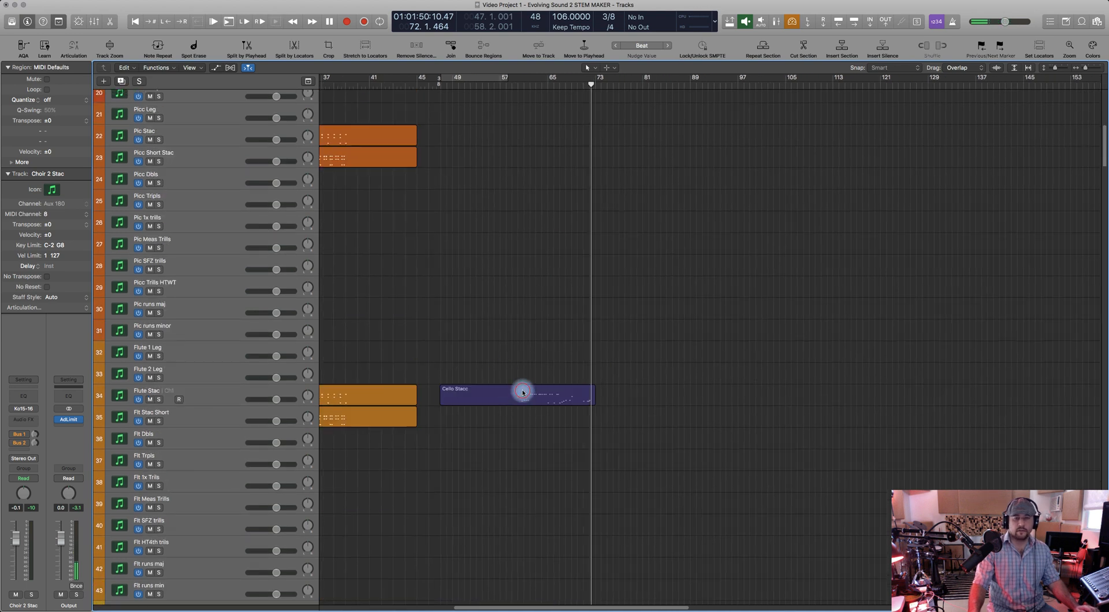
pyautogui.doubleClick(522, 393)
# Play the flute line with the full arrangement from about bar 60 to bar 67
pyautogui.click(585, 354)
pyautogui.click(560, 290)
pyautogui.click(462, 299)
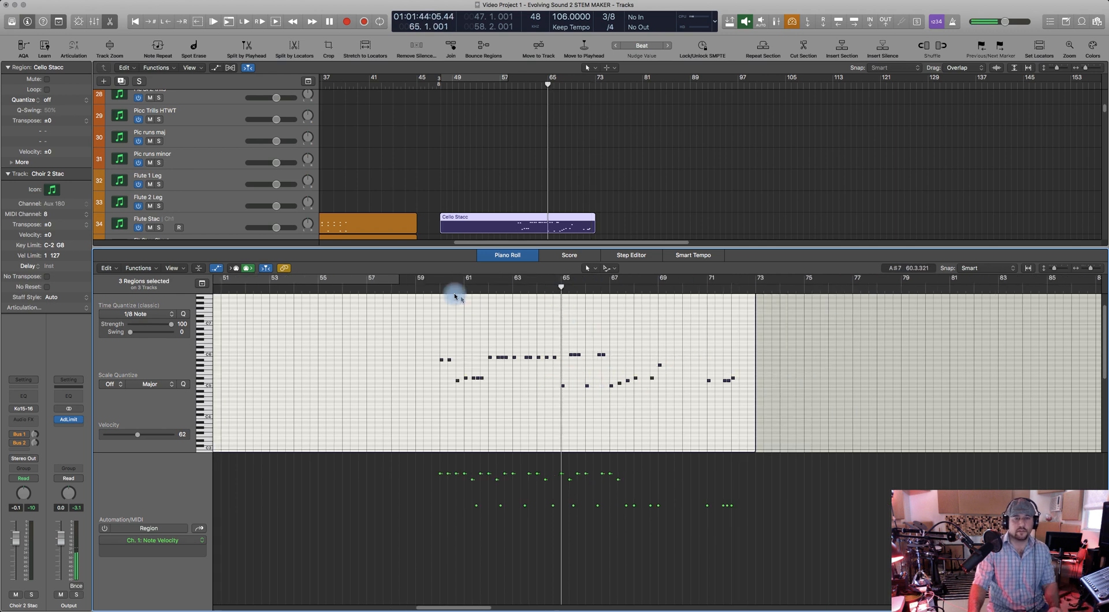
pyautogui.click(435, 291)
pyautogui.press('space')
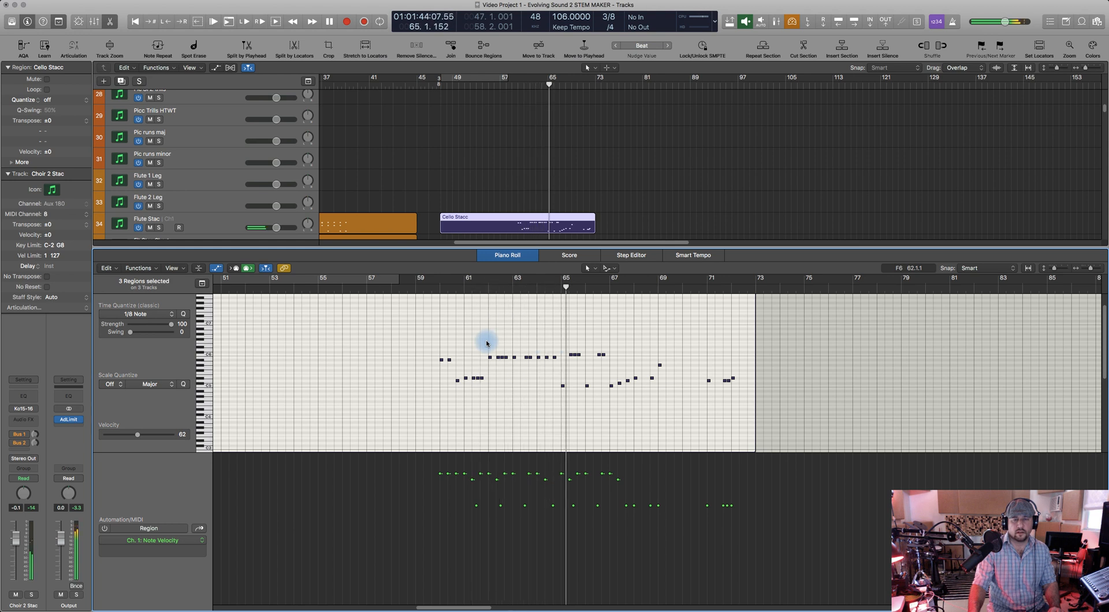
pyautogui.press('space')
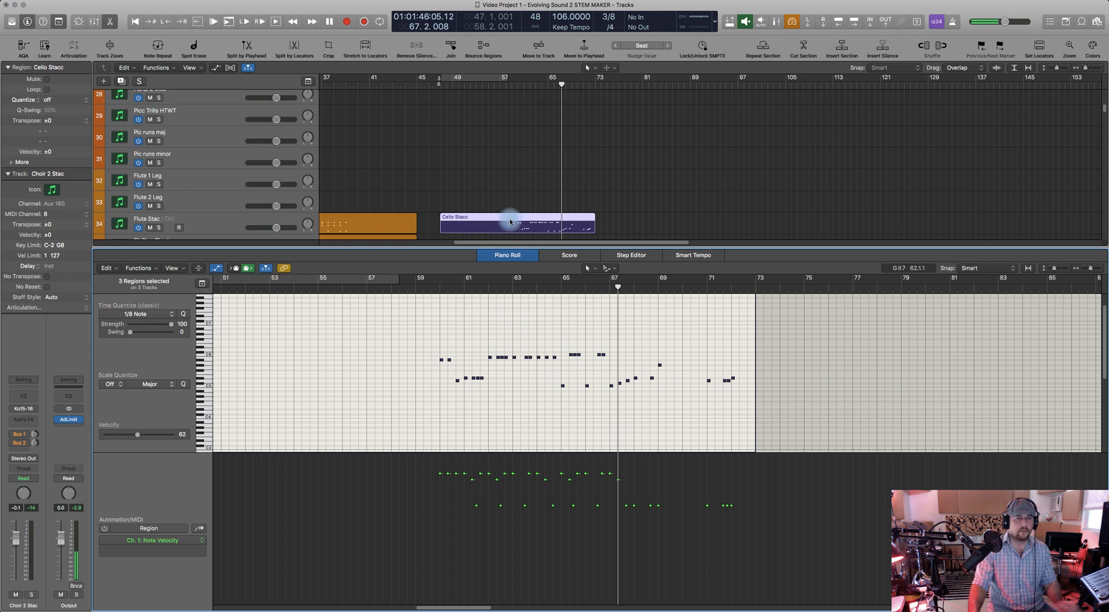
# Isolate the Flute Stac track's Cello Stacc region in the editor and transpose all its notes down one octave
pyautogui.scroll(-1, 494, 208)
pyautogui.click(489, 218)
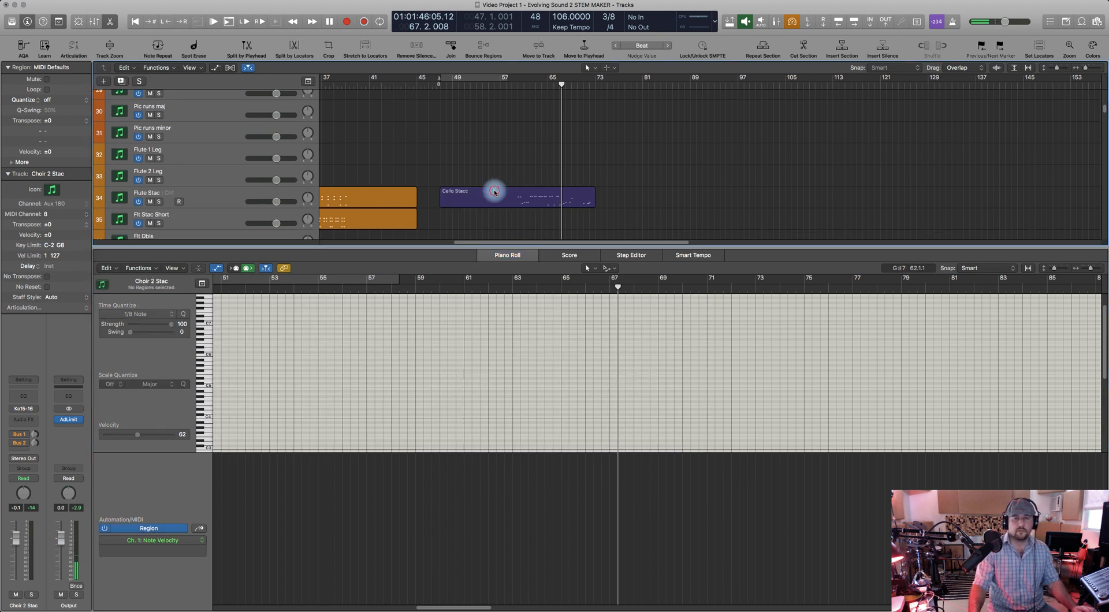
pyautogui.click(493, 193)
pyautogui.moveTo(428, 339); pyautogui.dragTo(741, 410)
pyautogui.hotkey('alt', 'shift', 'Down')
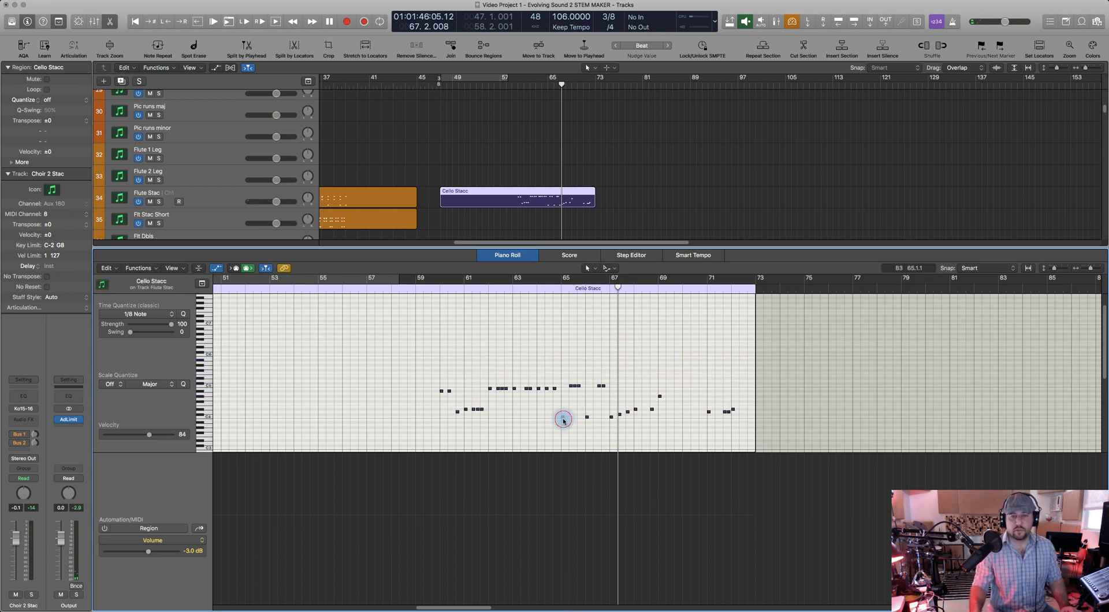
# Audition the flute region soloed from about bar 65 to bar 66, and turn solo off
pyautogui.hotkey('ctrl', 's')
pyautogui.click(557, 288)
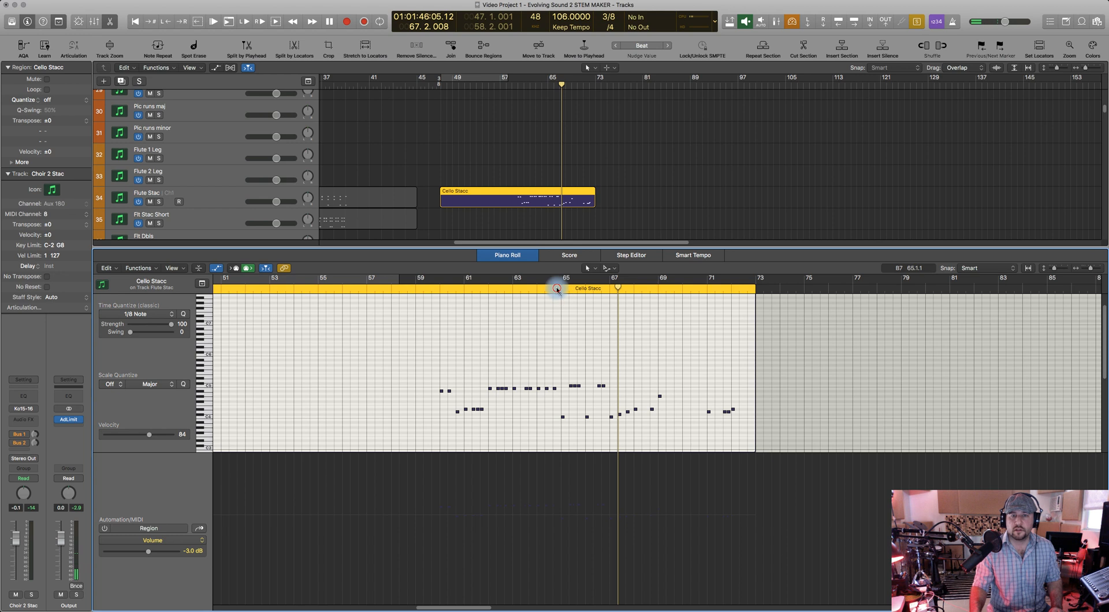
pyautogui.press('space')
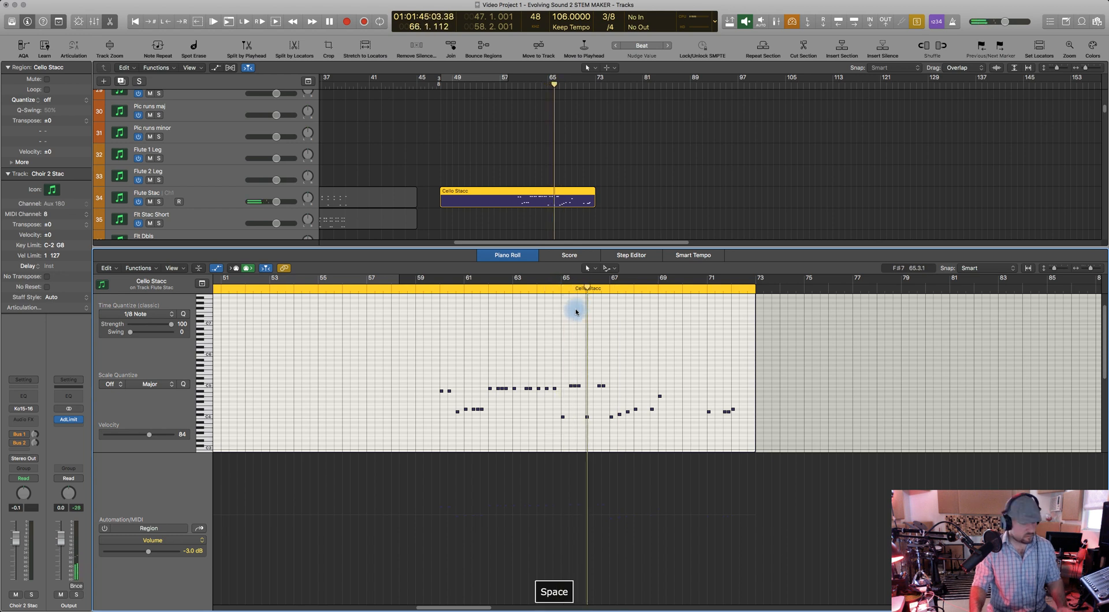
pyautogui.hotkey('ctrl', 's')
# Play the lowered flute line with the full arrangement from bar 60 to about bar 68
pyautogui.click(440, 288)
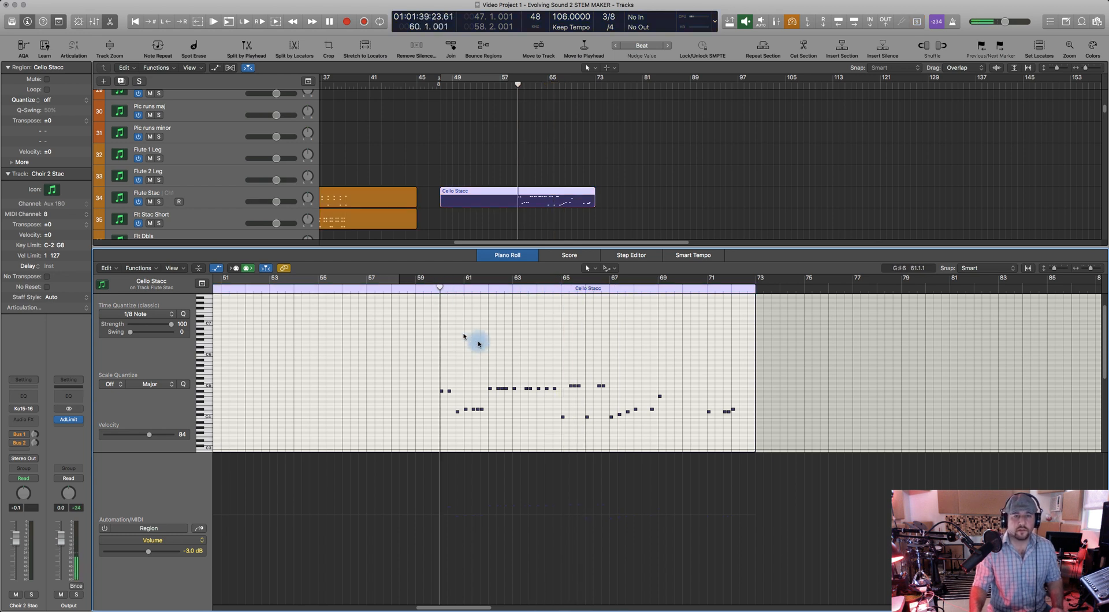
pyautogui.press('space')
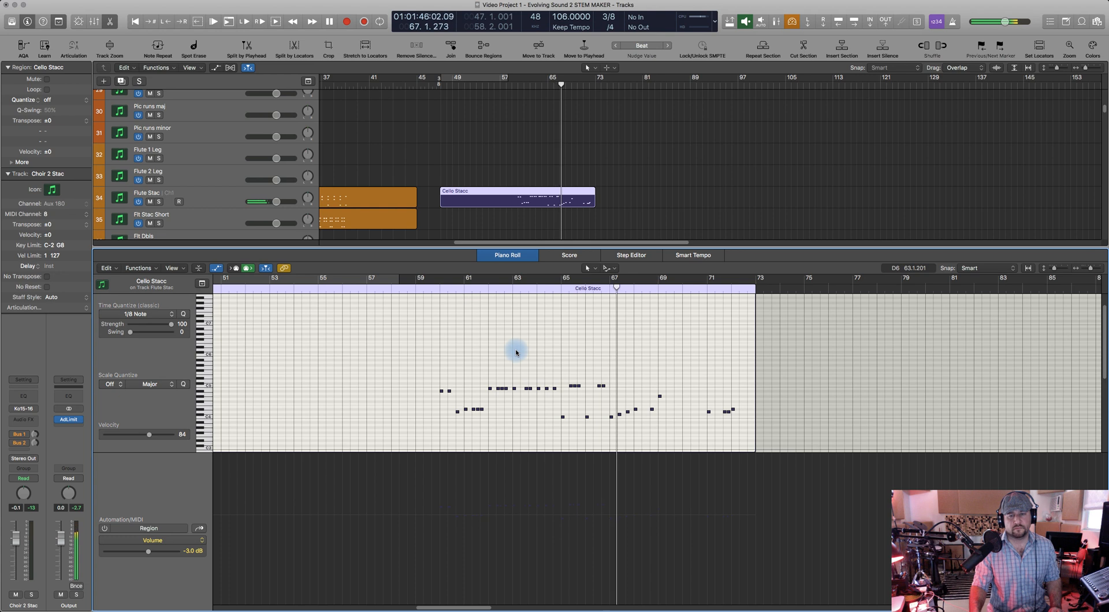
pyautogui.press('space')
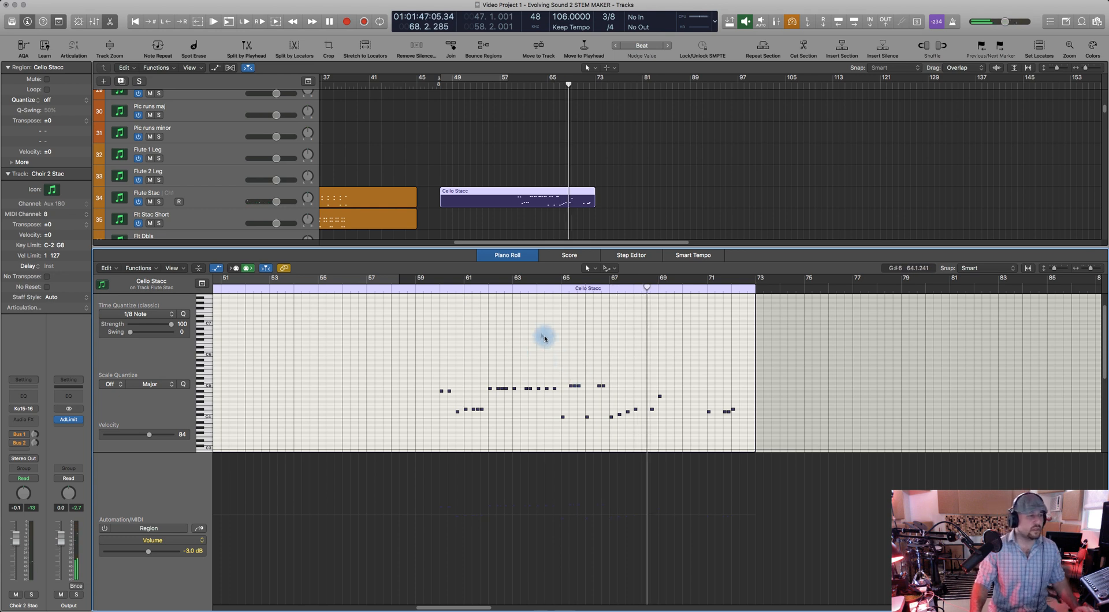
pyautogui.scroll(-2, 540, 342)
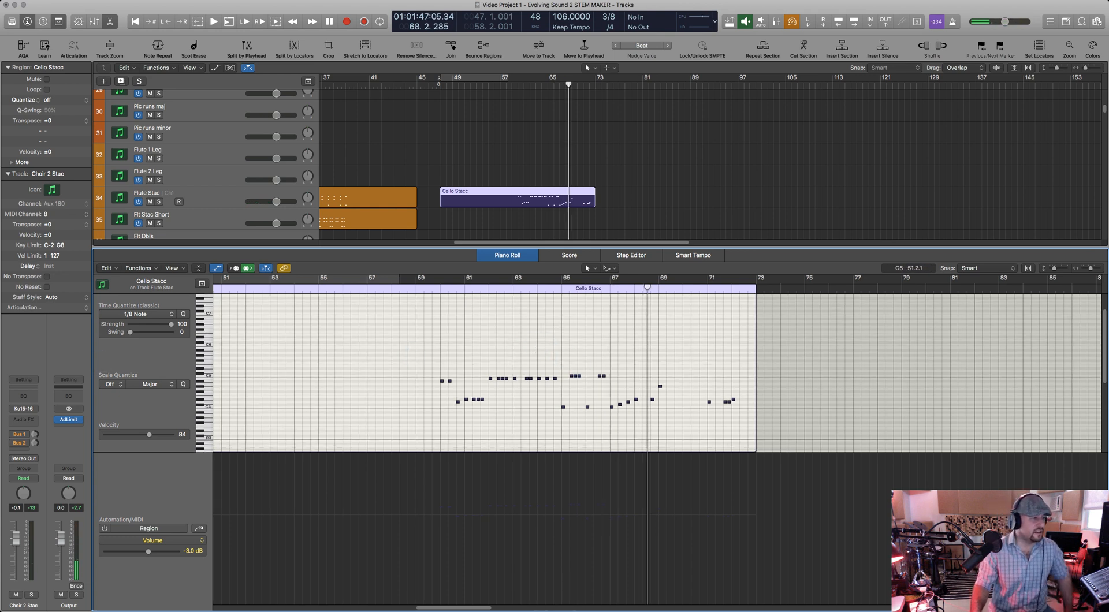